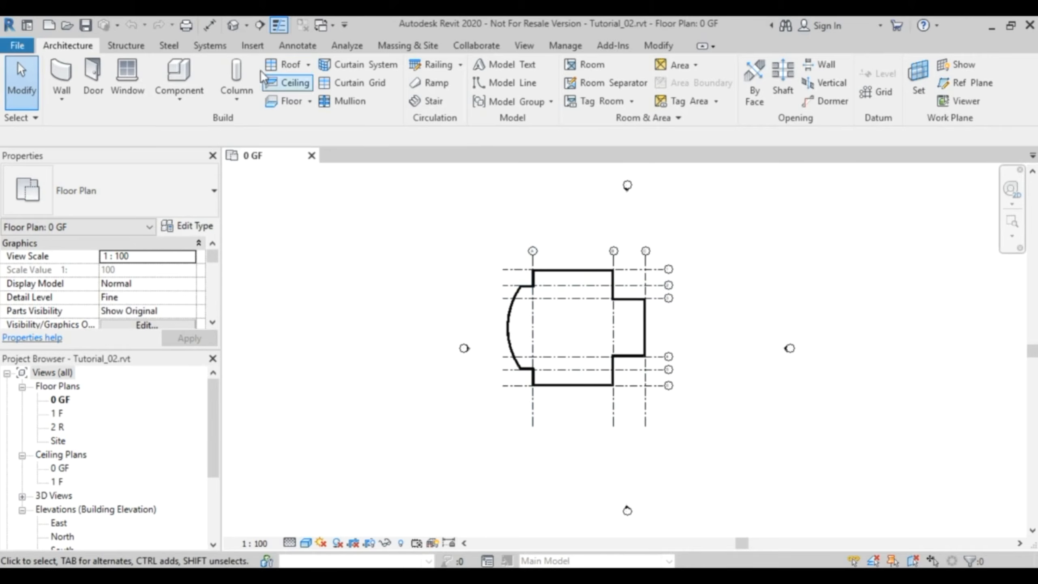
# - Inspect the building model in the default 3D view, and return to the 0 GF floor plan
pyautogui.click(232, 26)
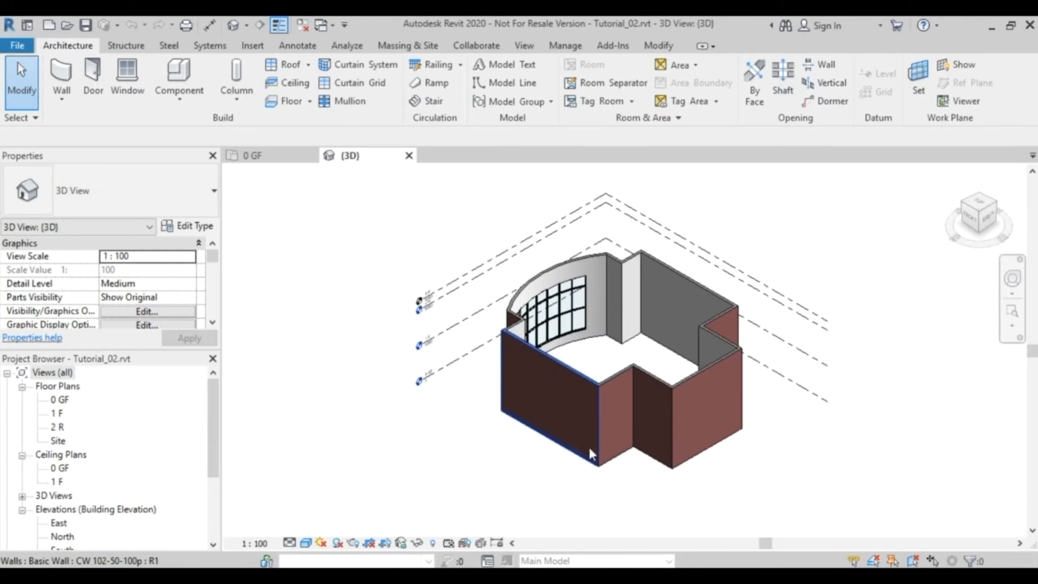
pyautogui.keyDown('shift'); pyautogui.moveTo(584, 516); pyautogui.dragTo(572, 470, button='middle'); pyautogui.keyUp('shift')
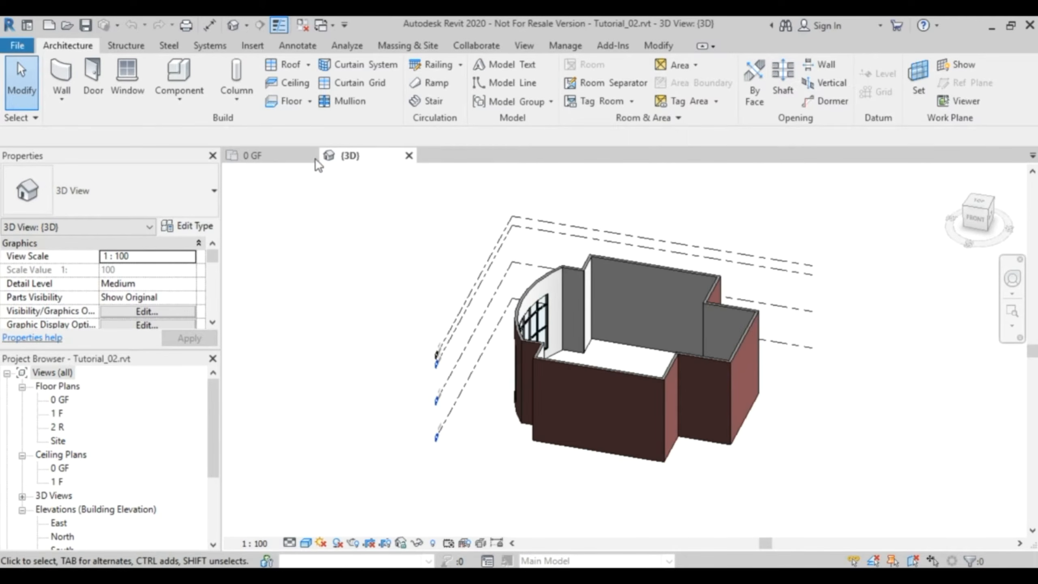
pyautogui.click(272, 159)
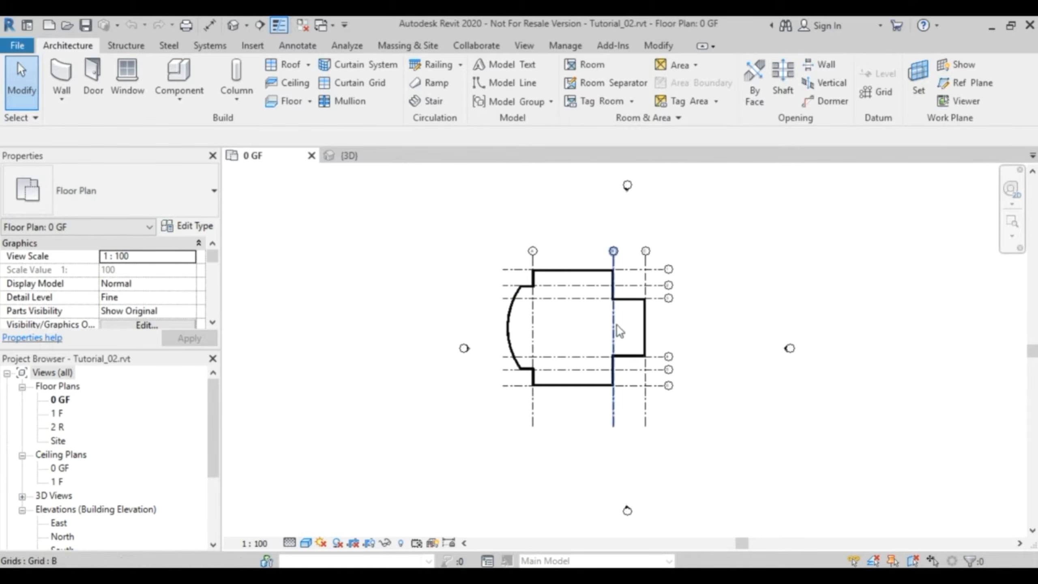
# - Start a new wall on the ground floor plan using the Basic Wall type Interior - 79mm Partition (1-hr)
pyautogui.scroll(5, 567, 291)
pyautogui.scroll(2, 577, 291)
pyautogui.moveTo(564, 297); pyautogui.dragTo(588, 401, button='middle')
pyautogui.scroll(2, 530, 382)
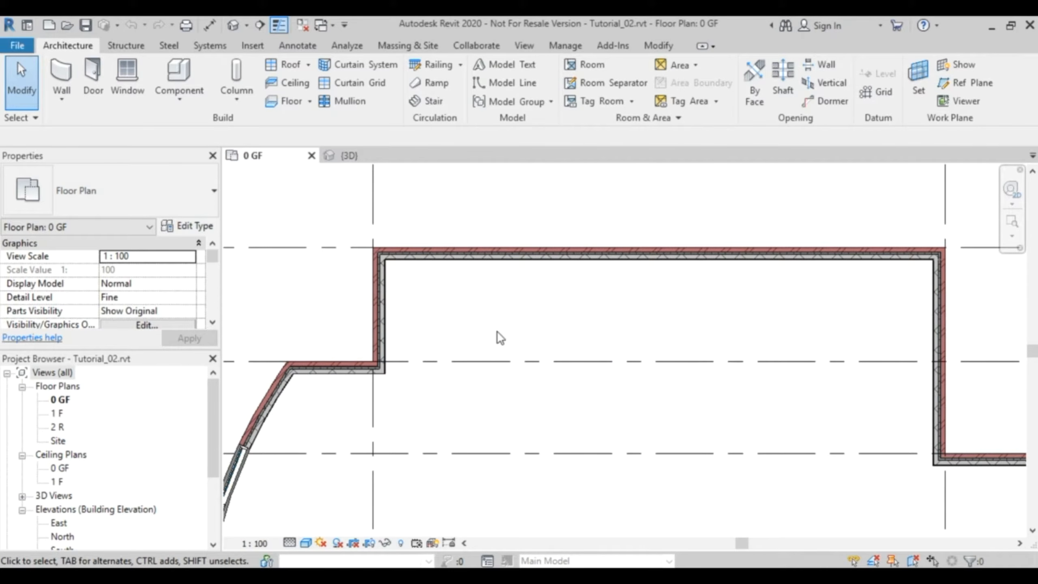
pyautogui.click(62, 73)
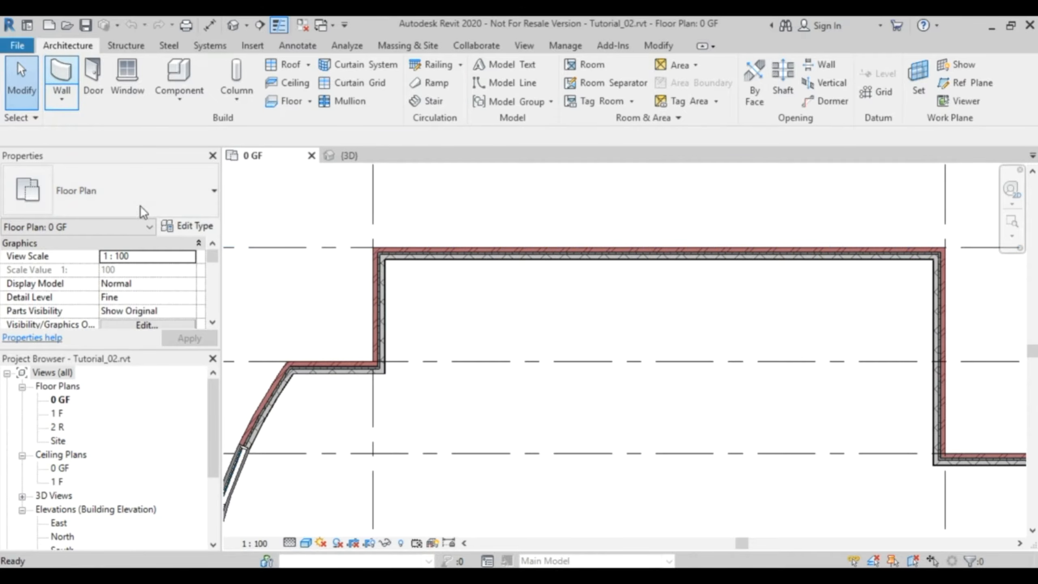
pyautogui.click(188, 196)
pyautogui.moveTo(213, 413); pyautogui.dragTo(216, 371)
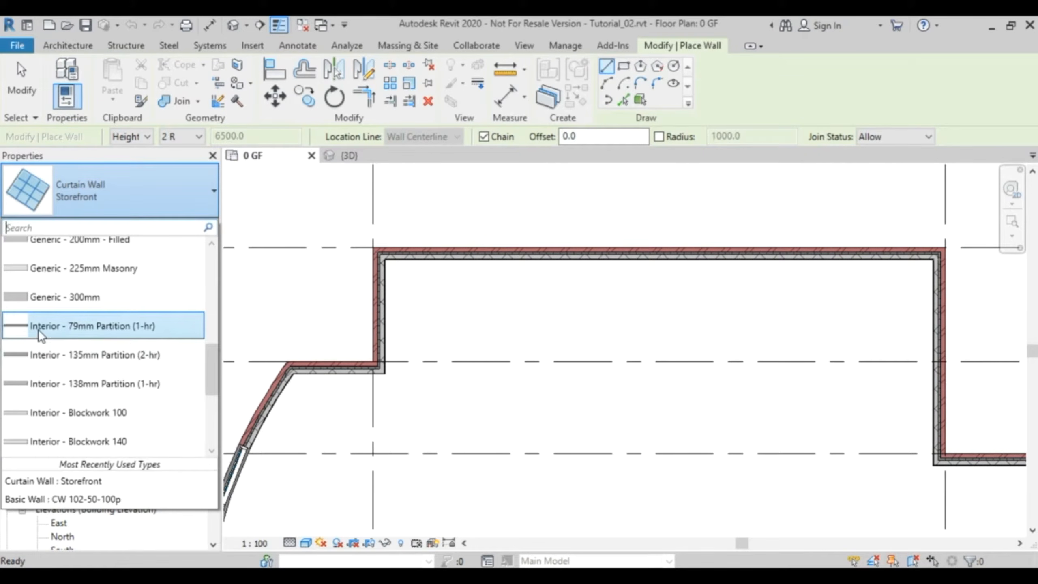
pyautogui.click(104, 326)
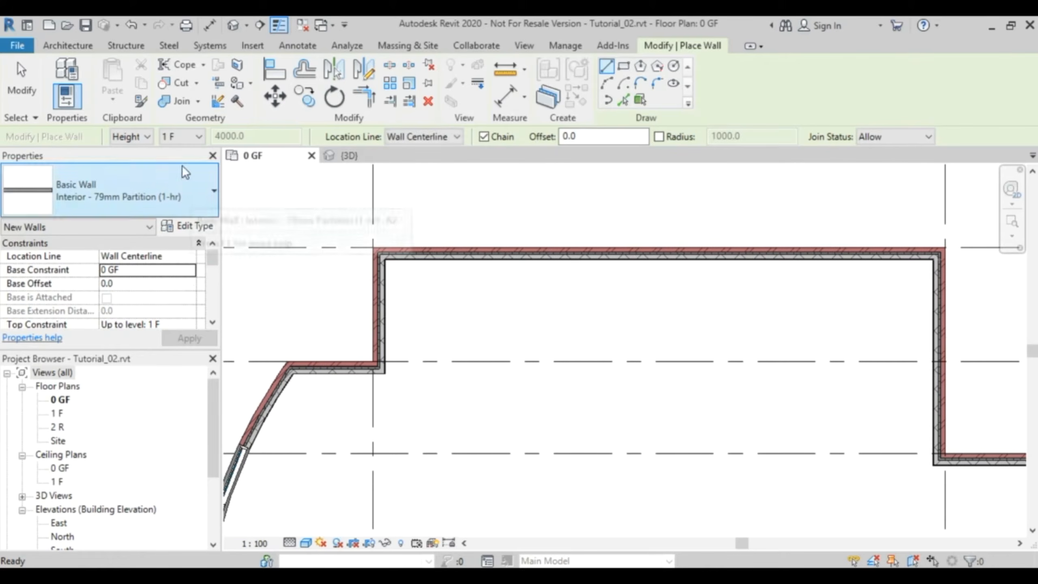
# - Set the new wall to an unconnected height of 3000 with its location line at Finish Face: Exterior
pyautogui.click(199, 137)
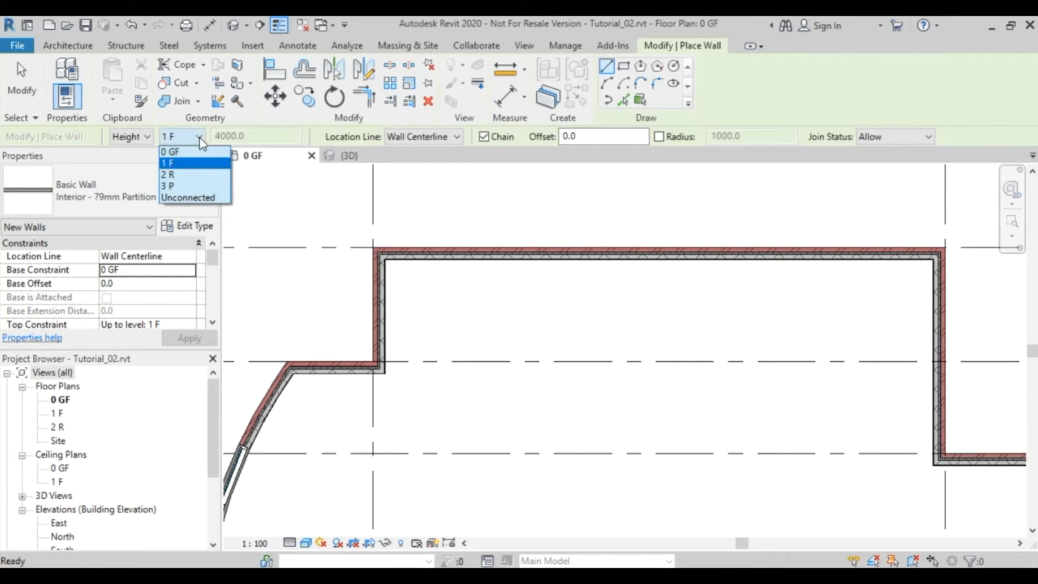
pyautogui.click(196, 197)
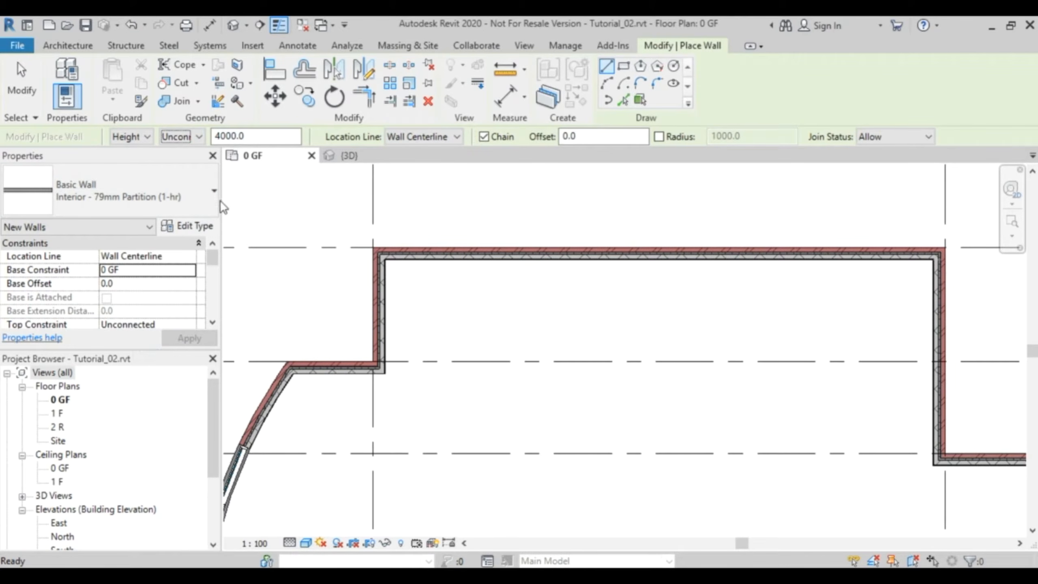
pyautogui.click(254, 136)
pyautogui.write('3000.0')
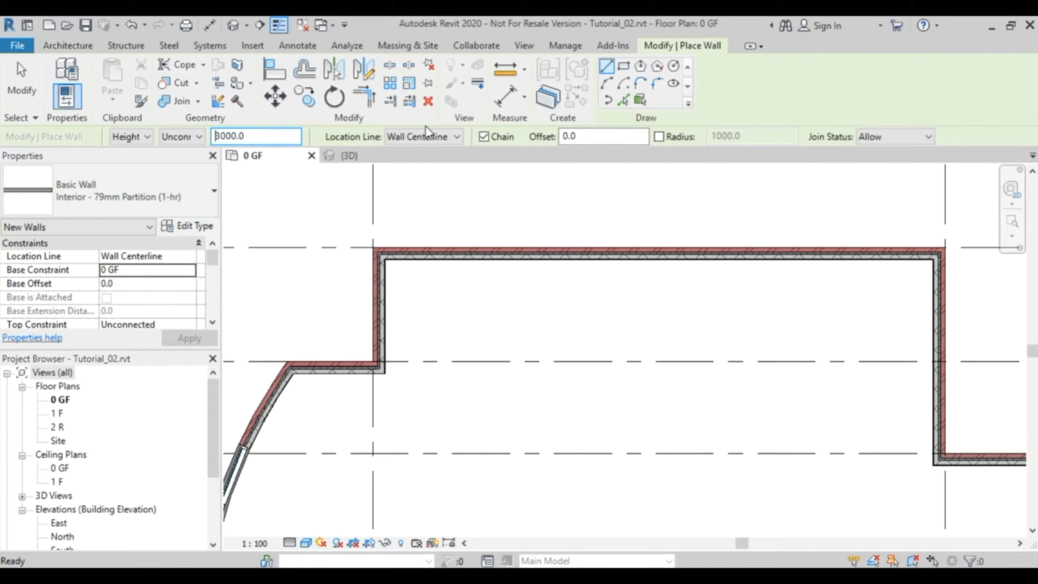
pyautogui.click(454, 136)
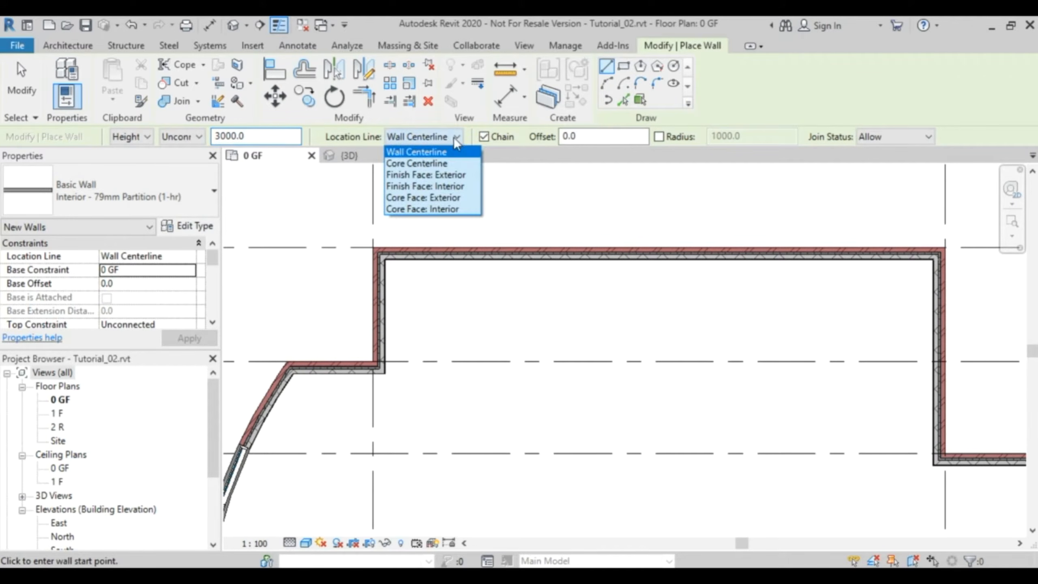
pyautogui.click(453, 175)
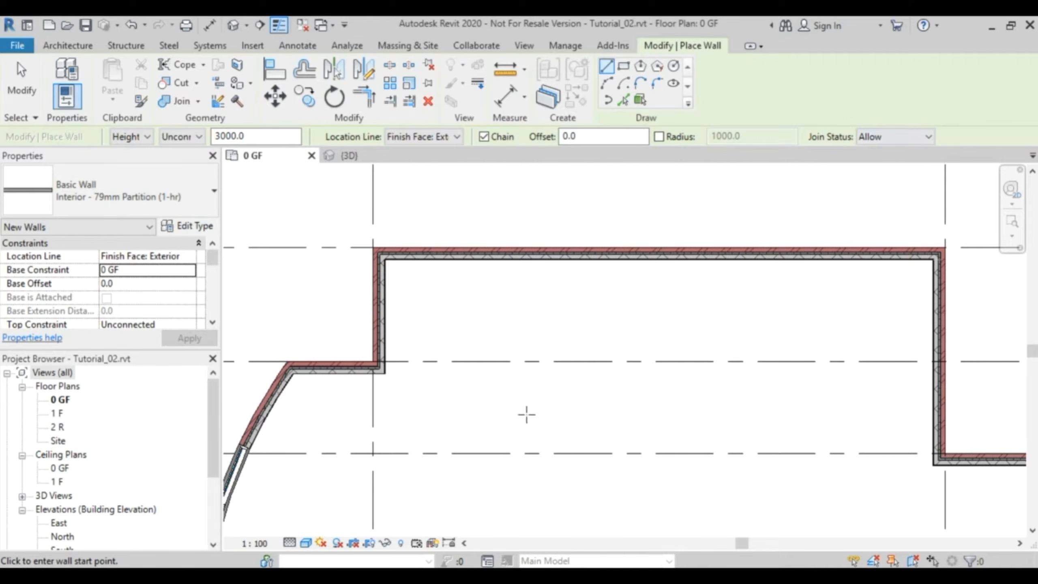
# - Draw a horizontal partition wall from the inner corner near grid A to the exterior wall at grid B, flipping it above the drawing line
pyautogui.scroll(4, 403, 405)
pyautogui.scroll(2, 396, 385)
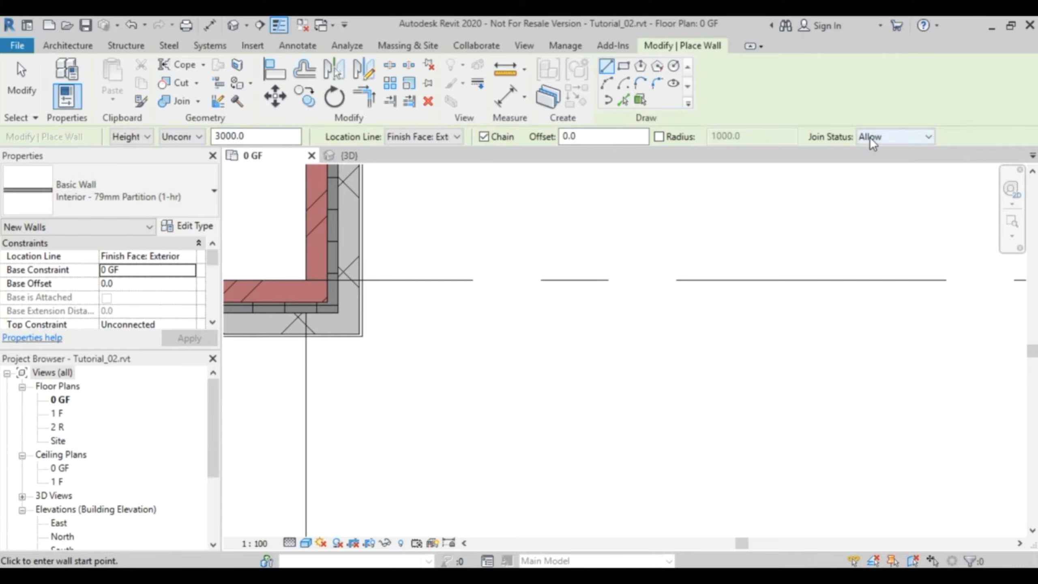
pyautogui.click(362, 336)
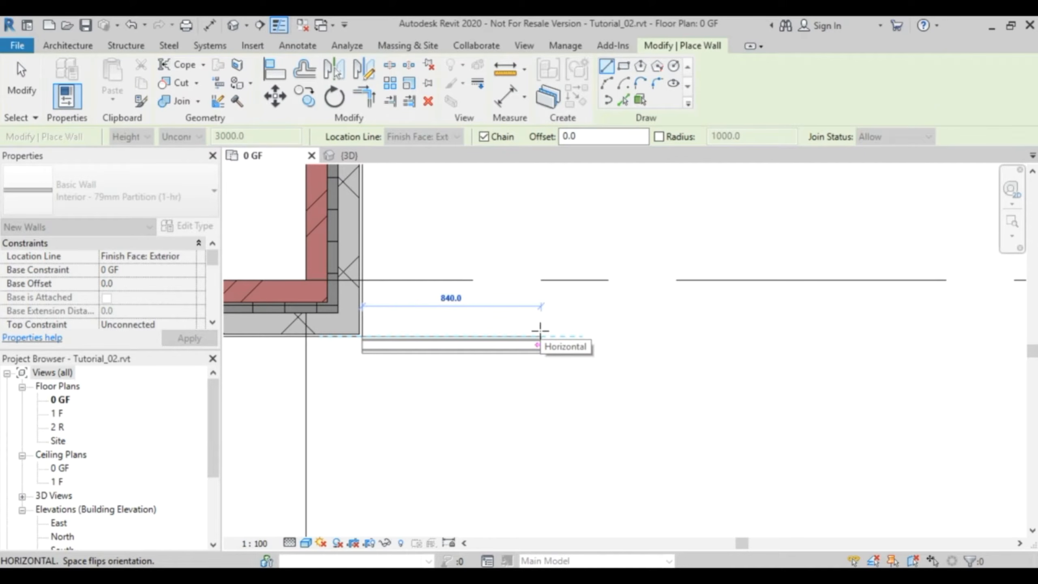
pyautogui.press('space')
pyautogui.press('space')
pyautogui.press('space')
pyautogui.press('space')
pyautogui.press('space')
pyautogui.press('space')
pyautogui.press('space')
pyautogui.press('space')
pyautogui.press('space')
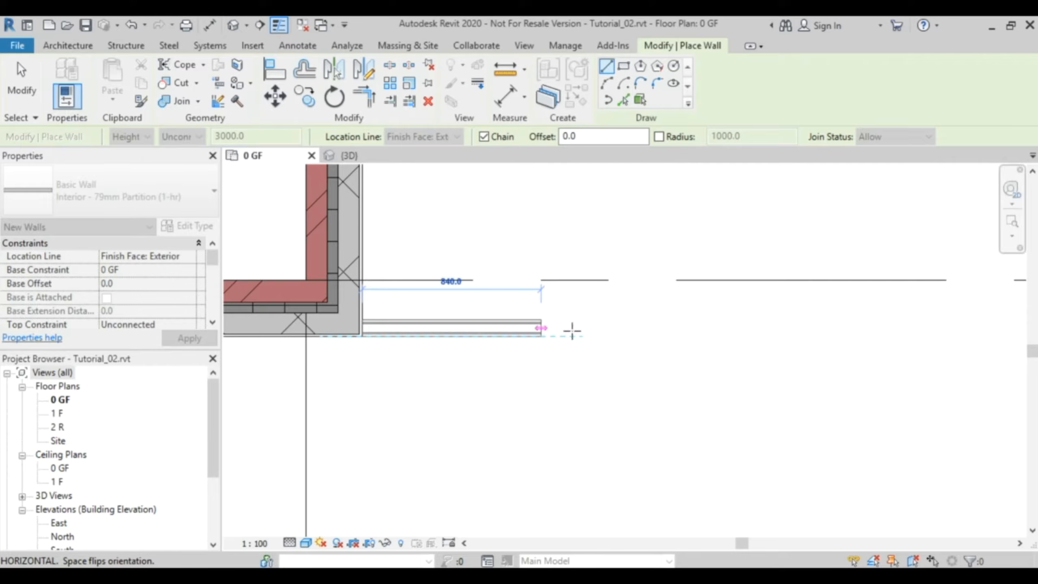
pyautogui.scroll(-3, 676, 327)
pyautogui.scroll(-2, 689, 328)
pyautogui.moveTo(691, 327); pyautogui.dragTo(338, 377, button='middle')
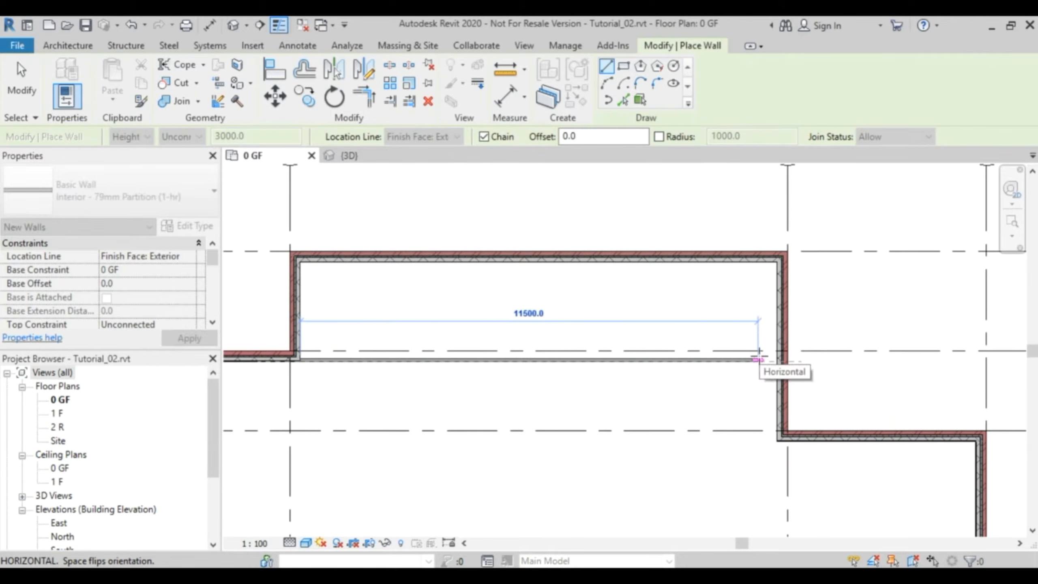
pyautogui.click(777, 361)
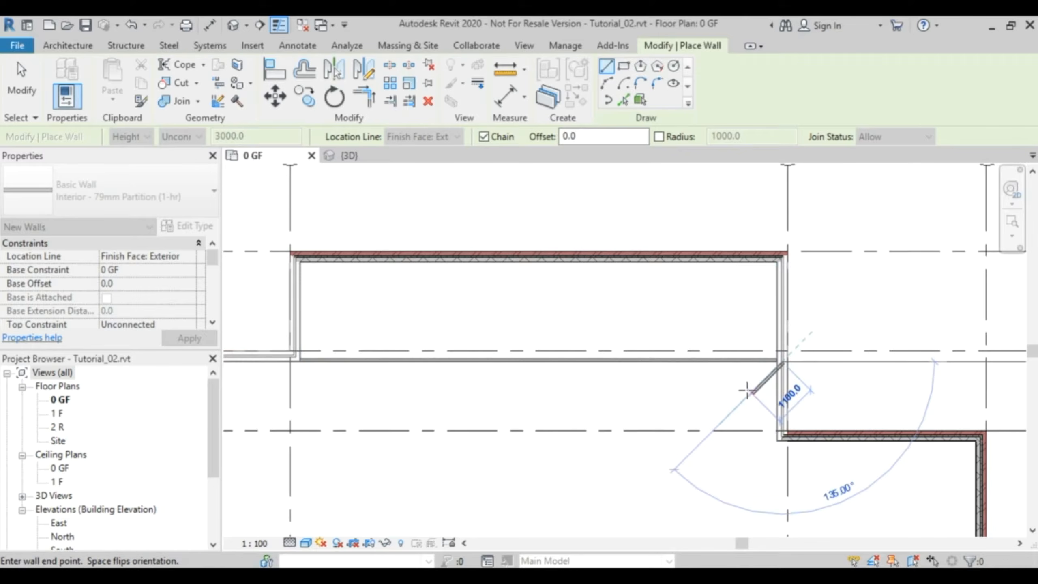
pyautogui.press('Escape')
pyautogui.press('Escape')
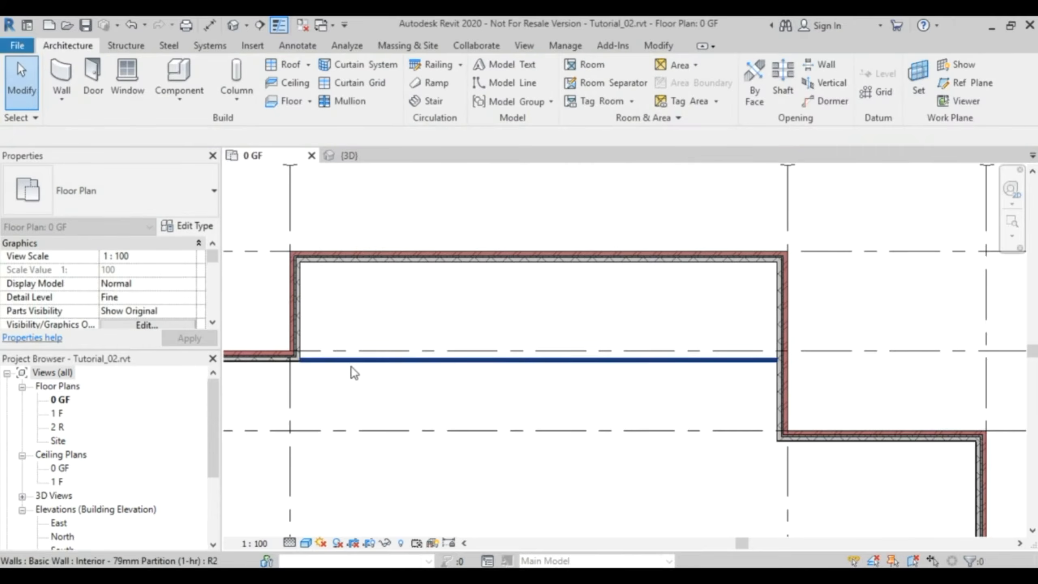
# - Examine the partition's join with the exterior wall corner and the layer structure of its wall type
pyautogui.scroll(6, 303, 361)
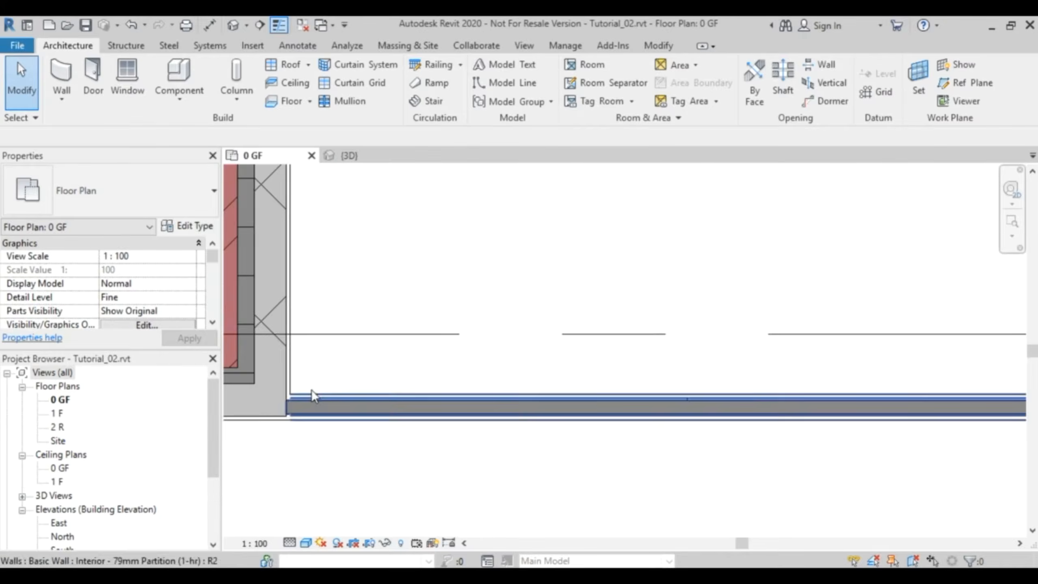
pyautogui.scroll(4, 313, 388)
pyautogui.moveTo(348, 367); pyautogui.dragTo(550, 267, button='middle')
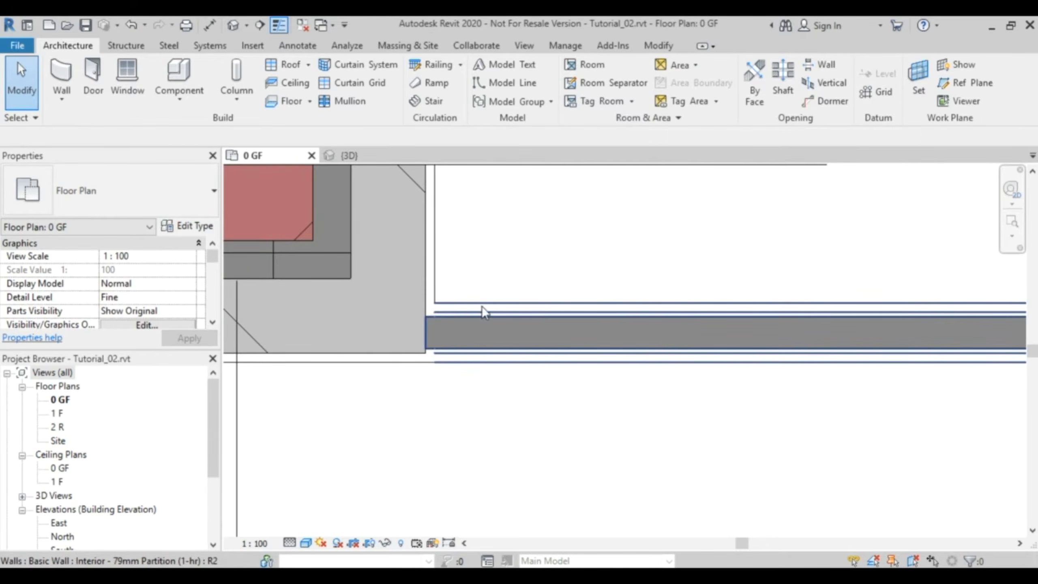
pyautogui.click(566, 307)
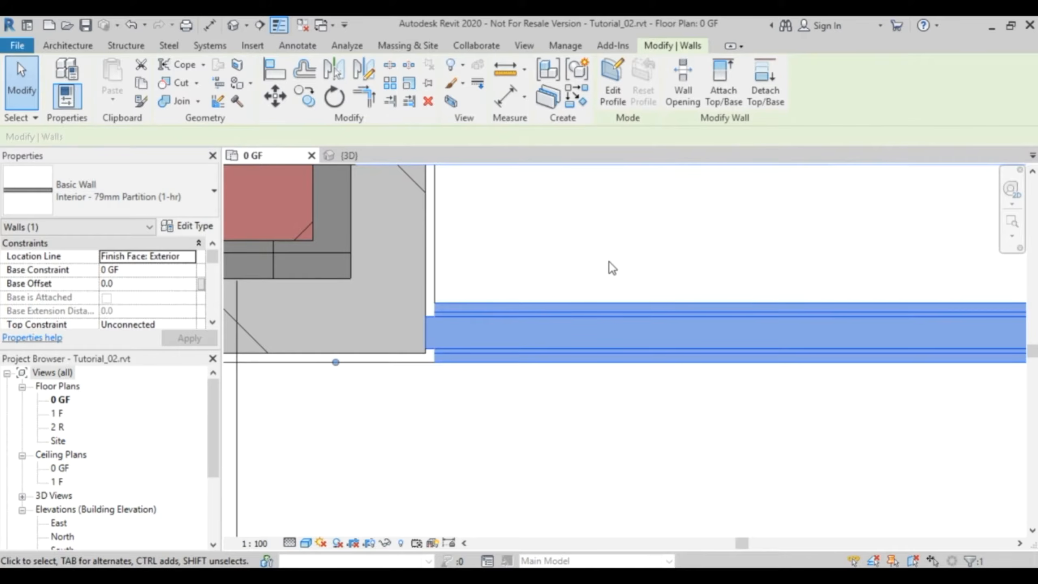
pyautogui.click(192, 227)
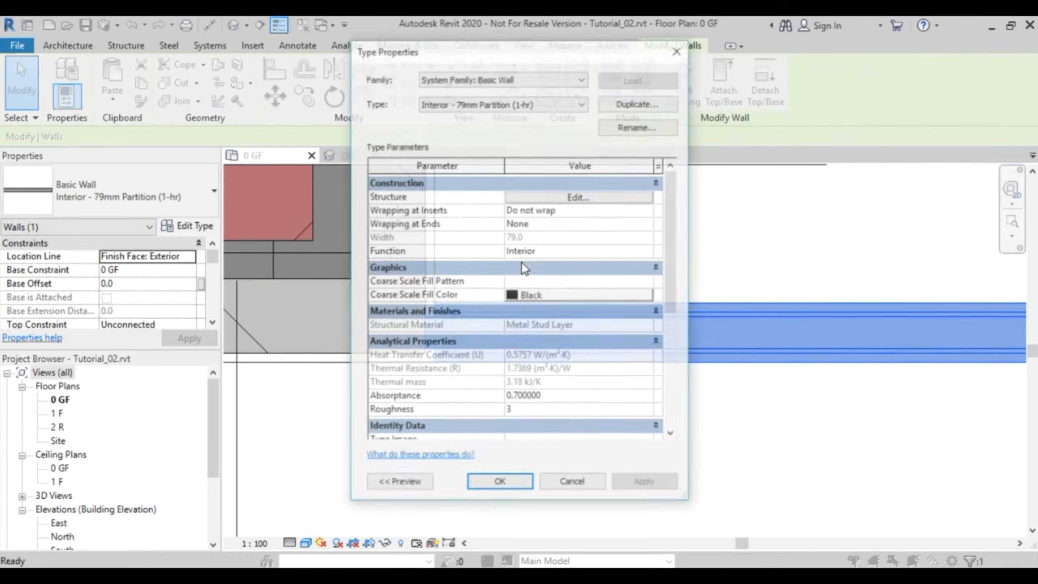
pyautogui.click(583, 197)
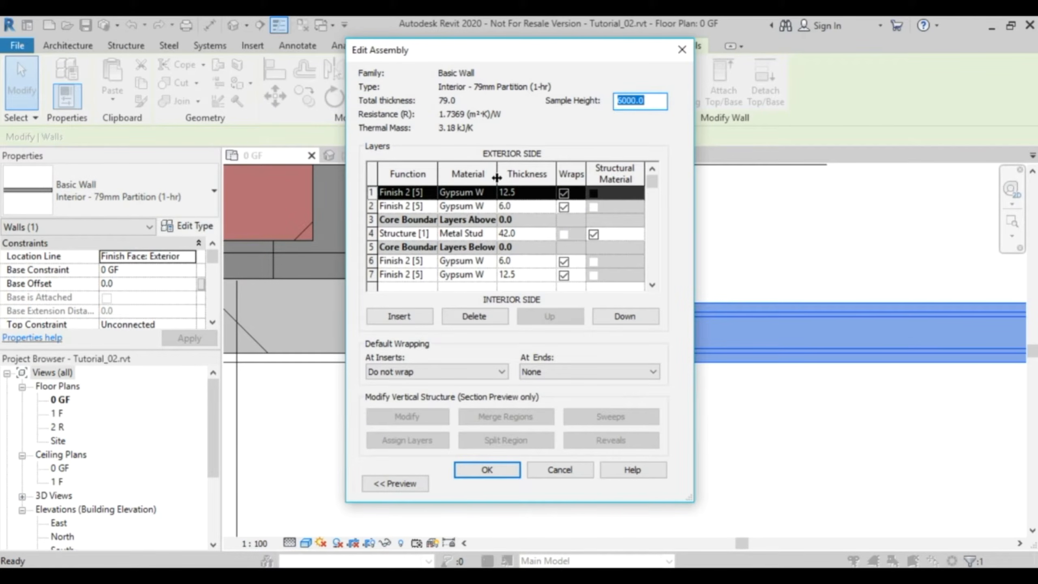
pyautogui.moveTo(497, 174); pyautogui.dragTo(522, 174)
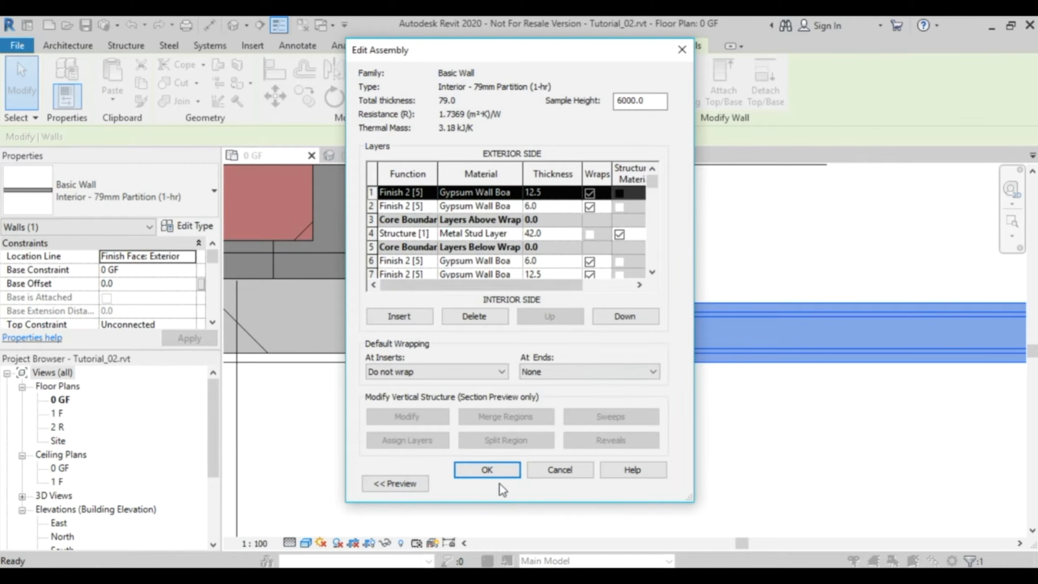
pyautogui.moveTo(487, 49); pyautogui.dragTo(749, 66)
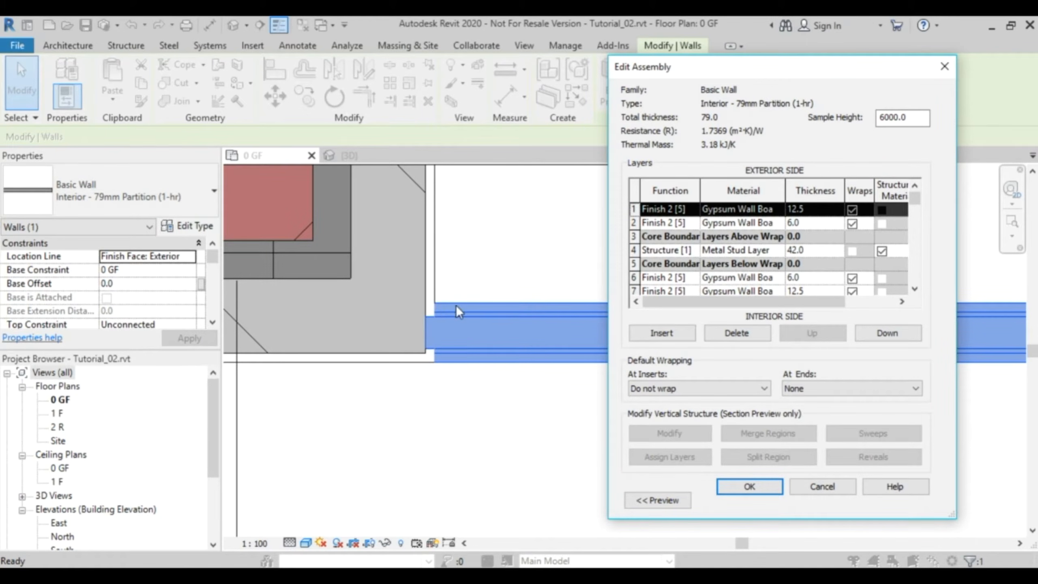
pyautogui.click(824, 485)
pyautogui.click(834, 496)
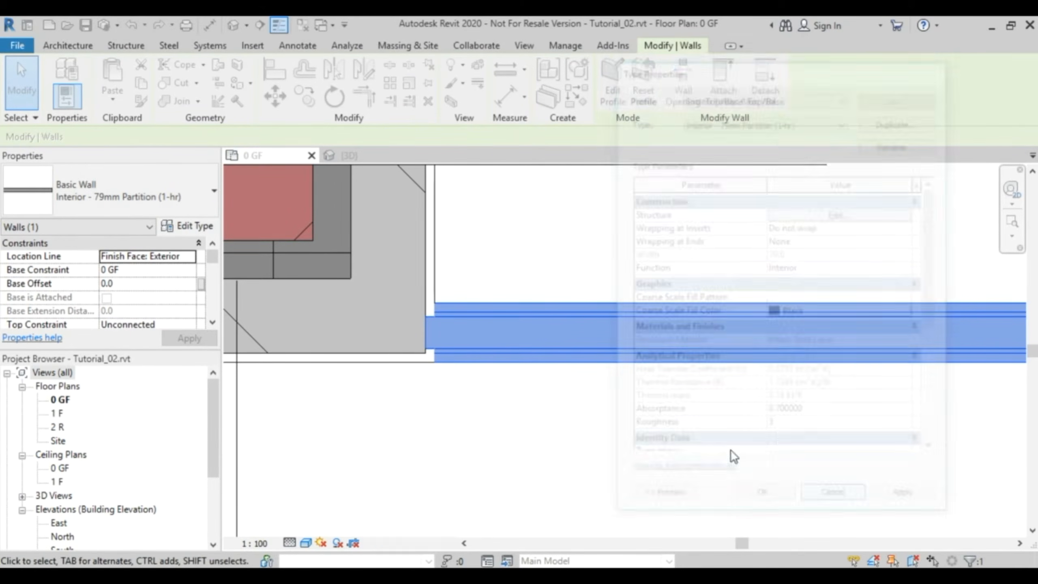
pyautogui.click(555, 408)
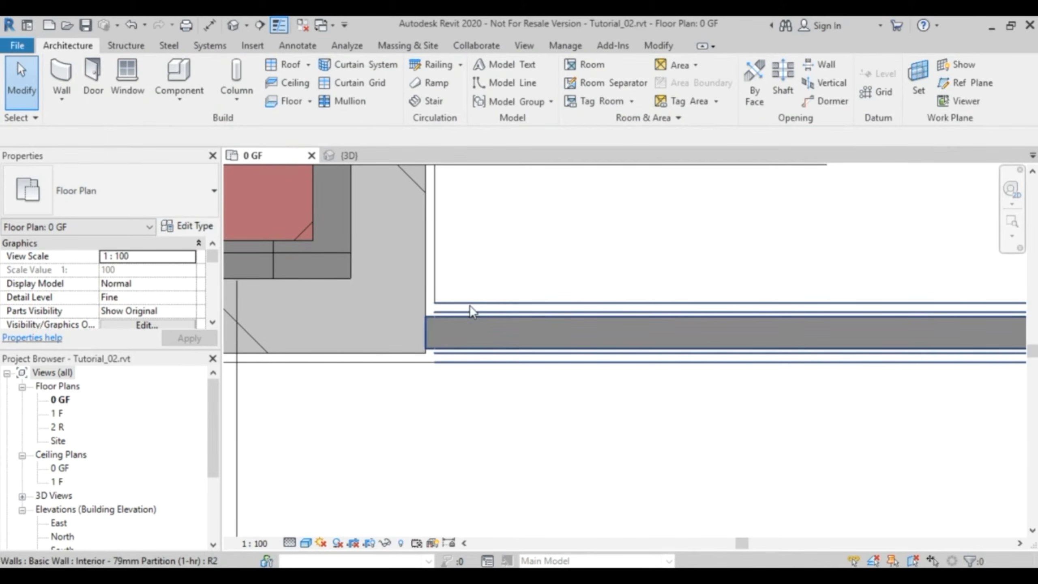
# - Delete the horizontal partition wall that joins the exterior wall corner
pyautogui.click(582, 328)
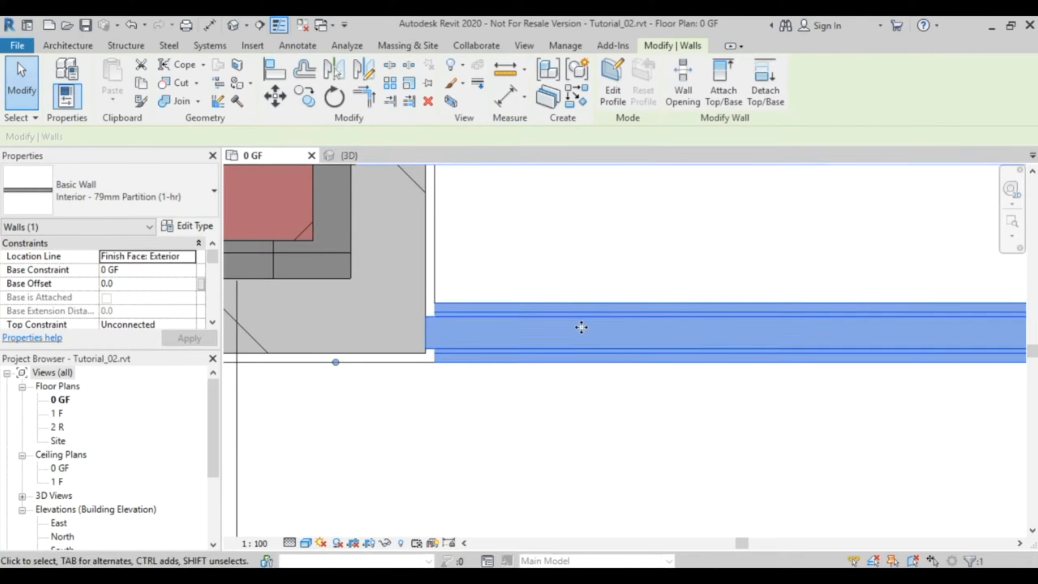
pyautogui.press('Delete')
pyautogui.scroll(-5, 583, 328)
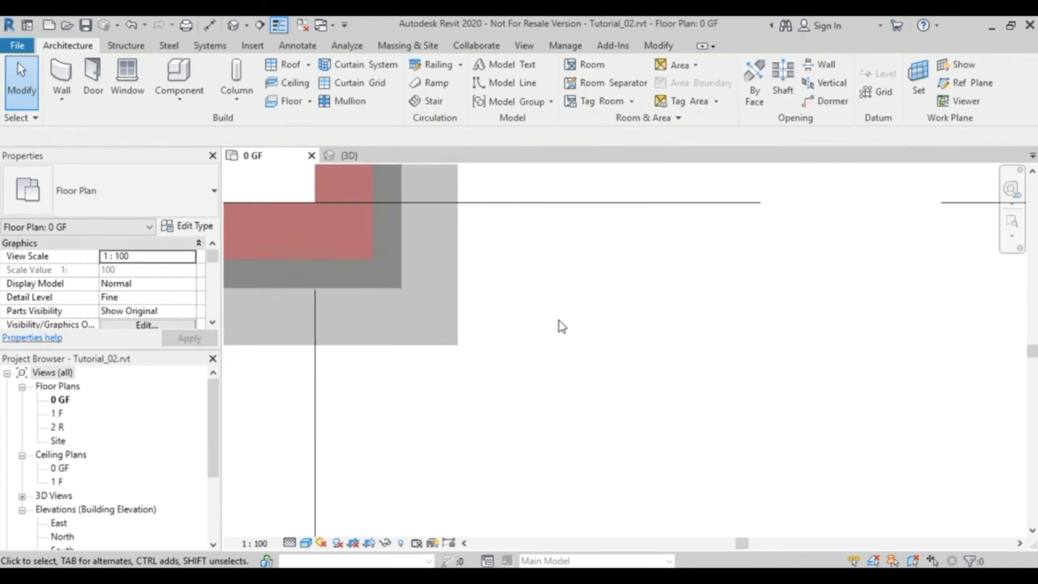
pyautogui.scroll(2, 534, 389)
pyautogui.scroll(-5, 540, 394)
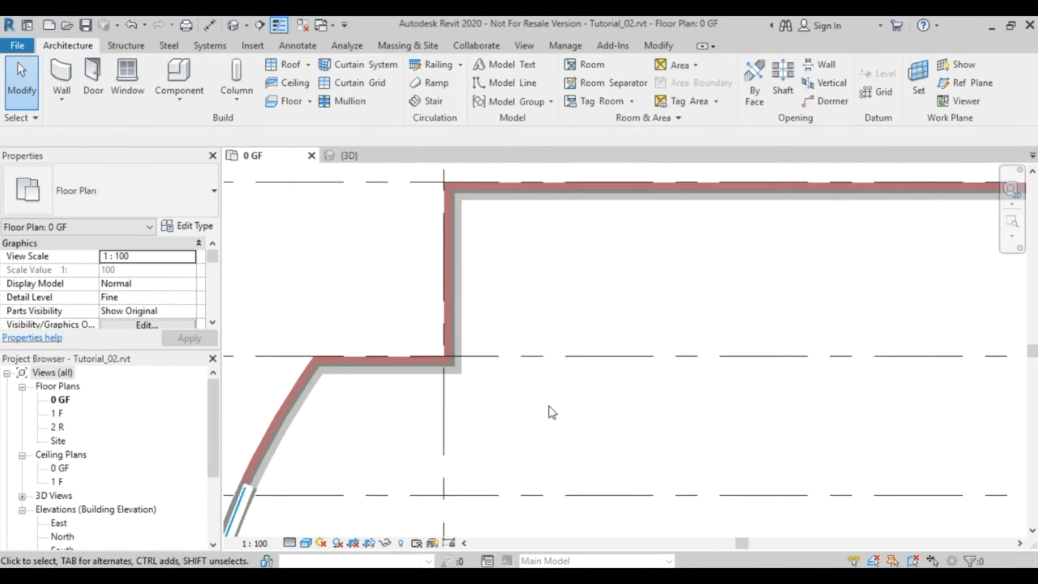
# - With join status set to Disallow, draw a horizontal partition wall from the inner corner near grid A to the exterior wall at grid B
pyautogui.moveTo(581, 387); pyautogui.dragTo(457, 367, button='middle')
pyautogui.click(61, 80)
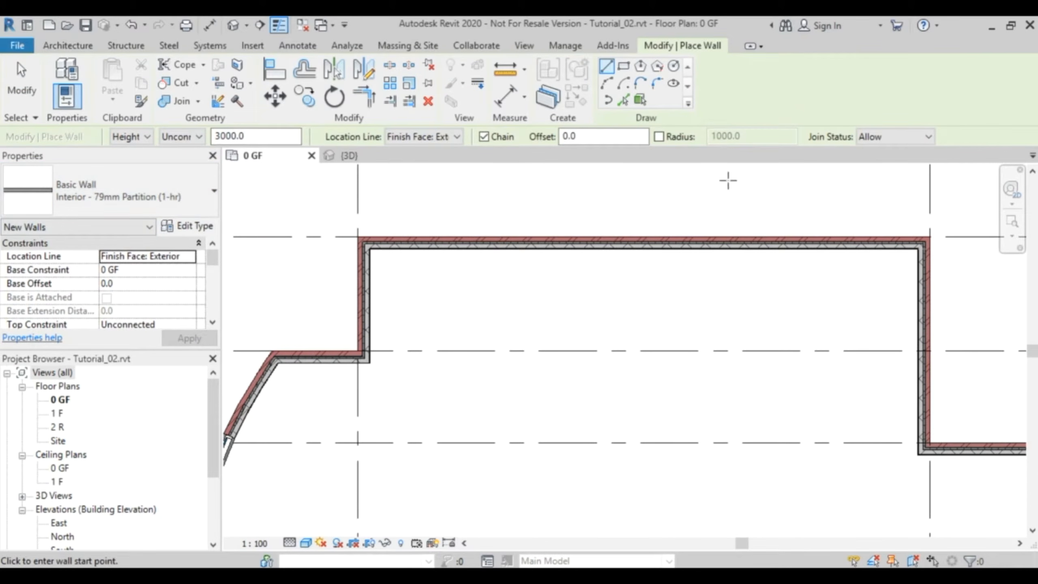
pyautogui.click(905, 137)
pyautogui.click(891, 164)
pyautogui.scroll(5, 383, 360)
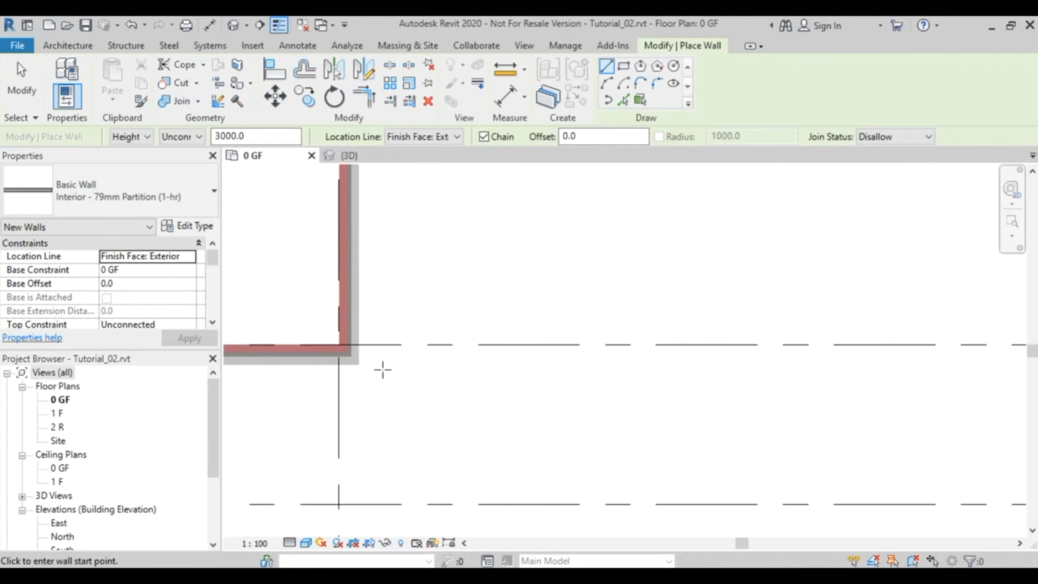
pyautogui.click(343, 361)
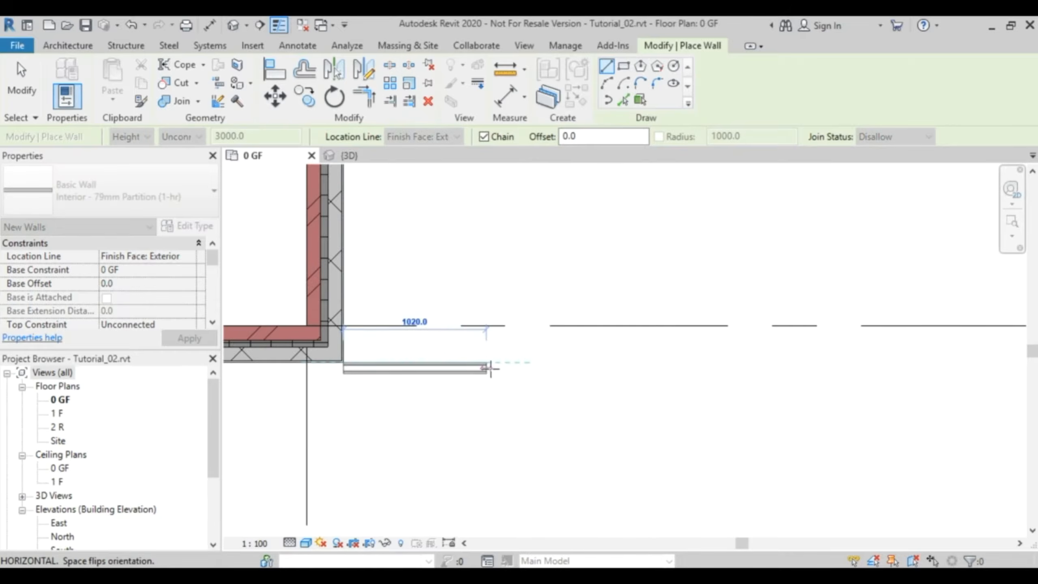
pyautogui.scroll(-6, 538, 362)
pyautogui.moveTo(732, 364); pyautogui.dragTo(490, 393, button='middle')
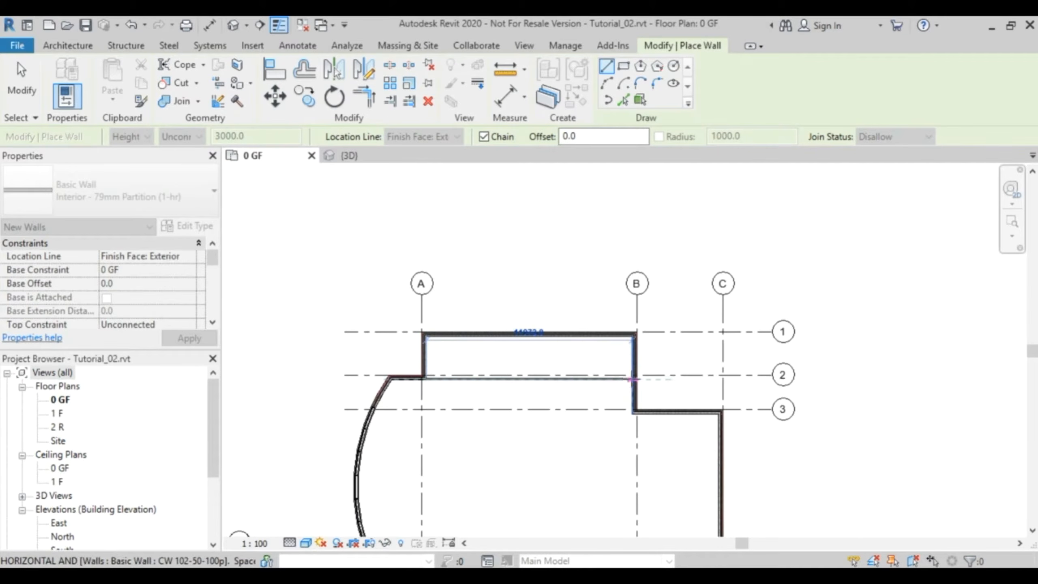
pyautogui.click(633, 379)
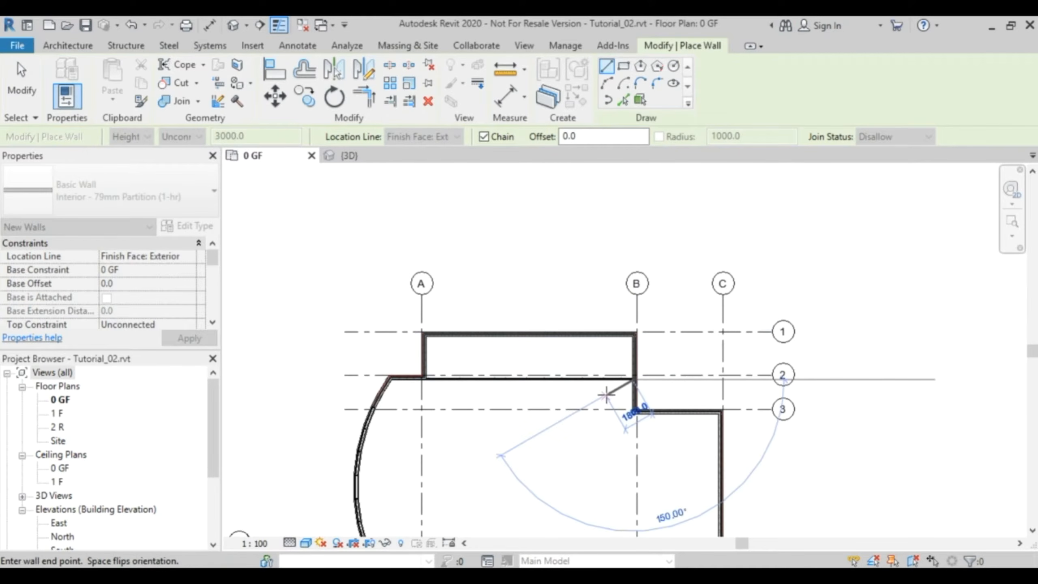
# - Allow the horizontal partition's end near grid A to join the exterior wall
pyautogui.press('Escape')
pyautogui.press('Escape')
pyautogui.scroll(5, 427, 382)
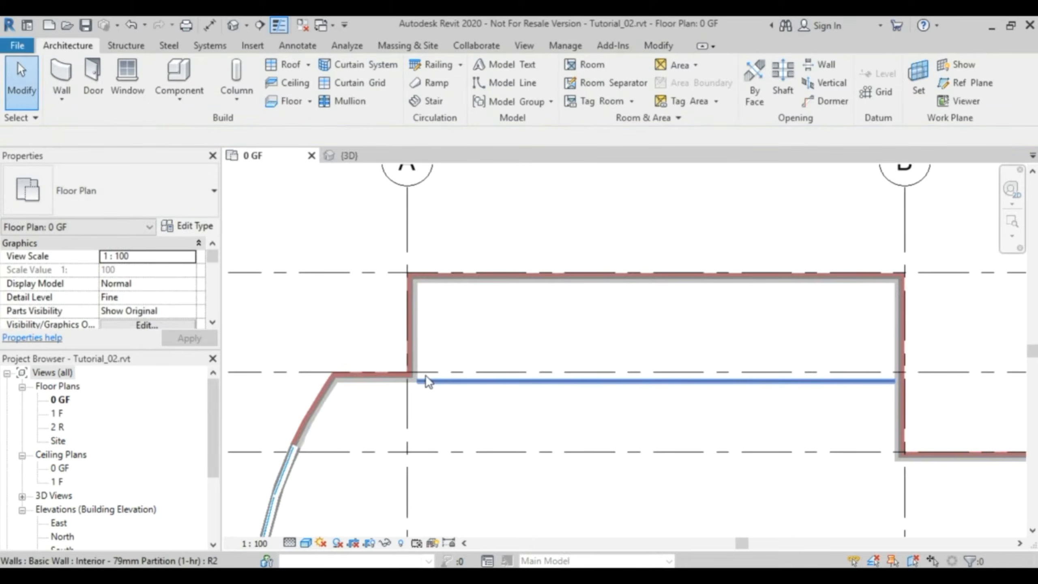
pyautogui.scroll(5, 423, 387)
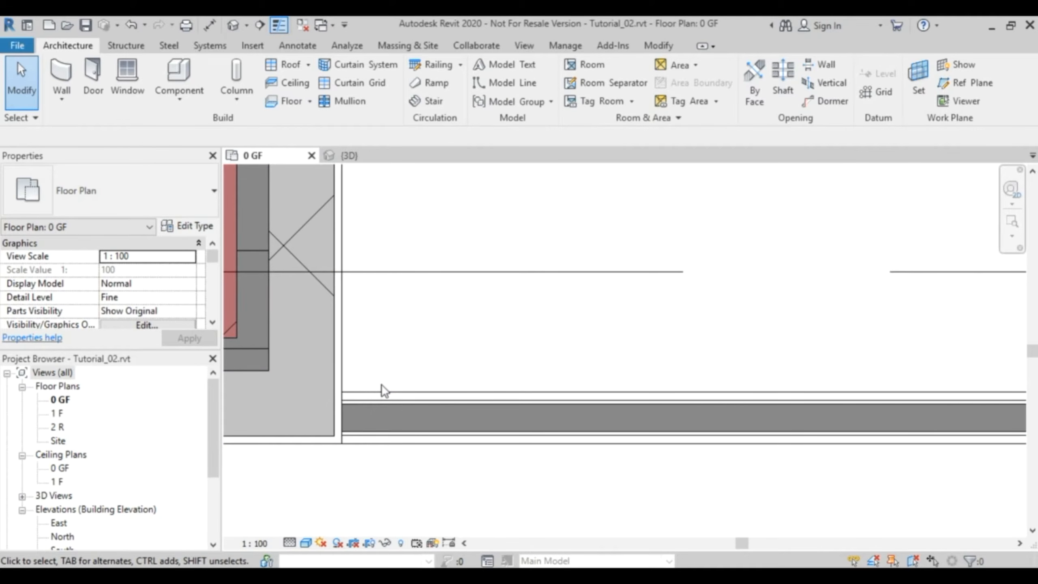
pyautogui.click(378, 403)
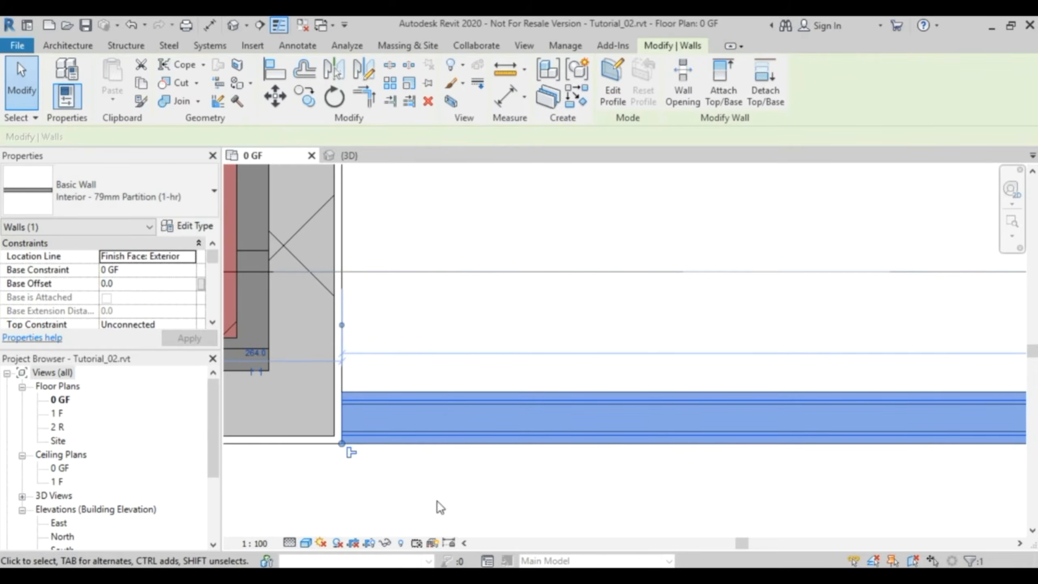
pyautogui.click(350, 454)
pyautogui.click(387, 482)
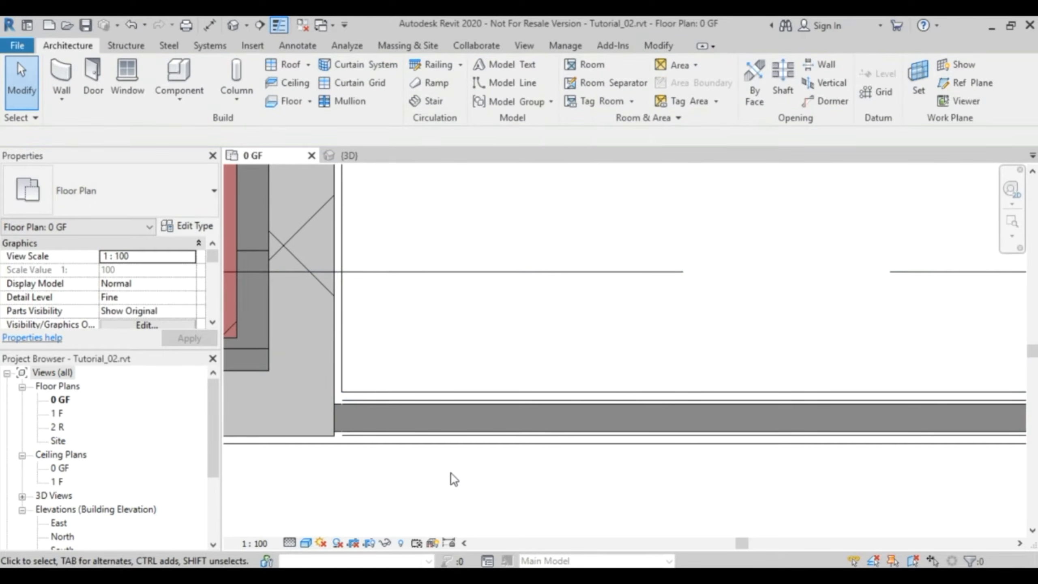
# - Allow the horizontal partition's end at grid B to join the exterior wall
pyautogui.scroll(-9, 510, 475)
pyautogui.moveTo(944, 472); pyautogui.dragTo(514, 400, button='middle')
pyautogui.scroll(8, 659, 405)
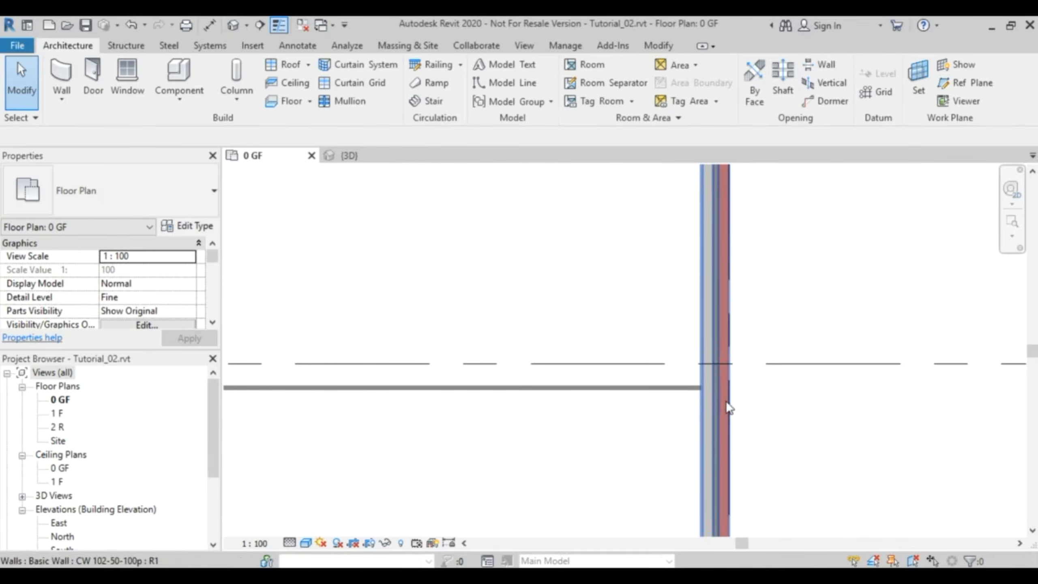
pyautogui.scroll(4, 621, 389)
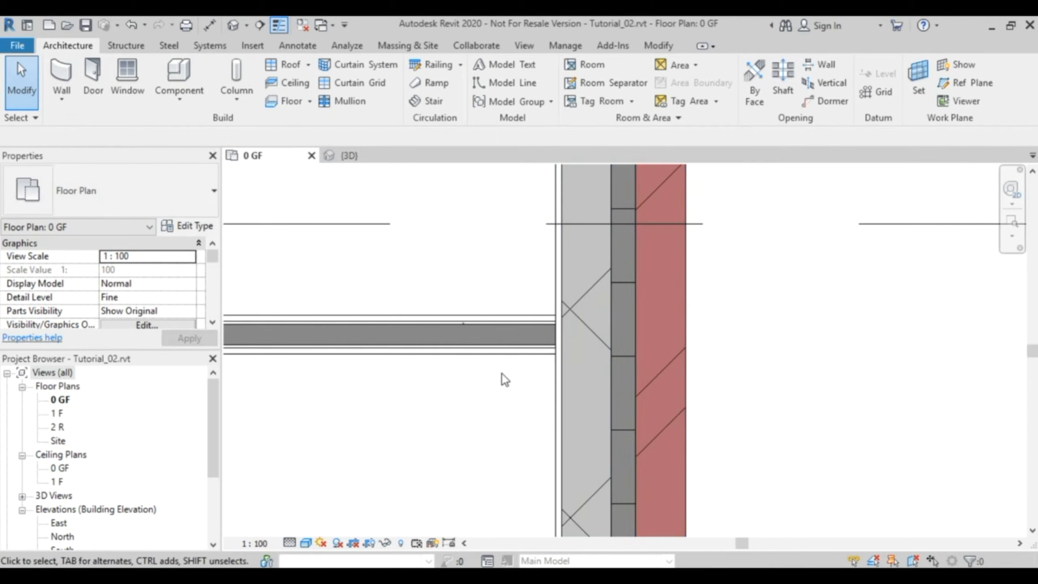
pyautogui.click(553, 354)
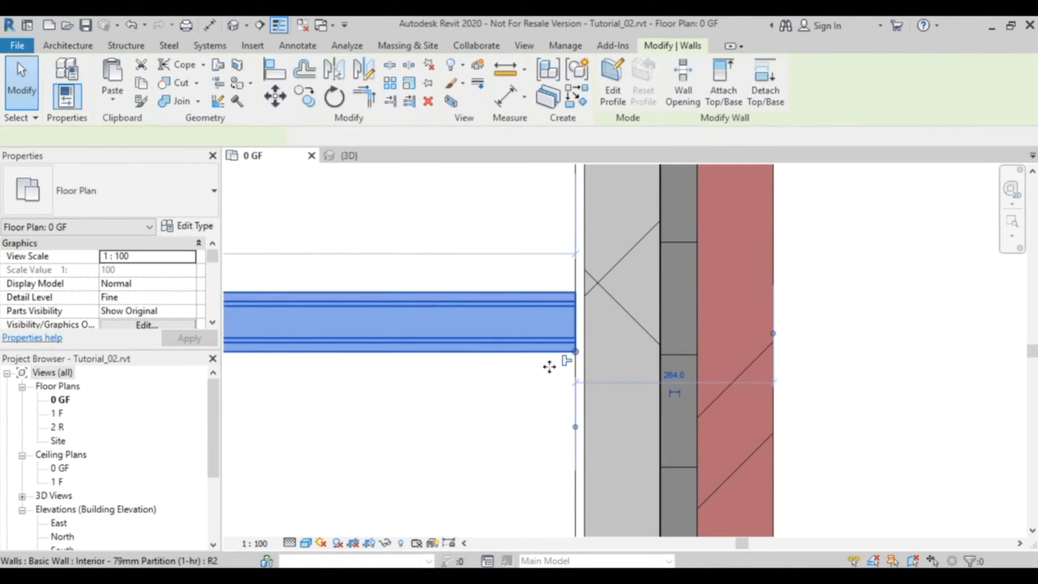
pyautogui.scroll(-5, 471, 403)
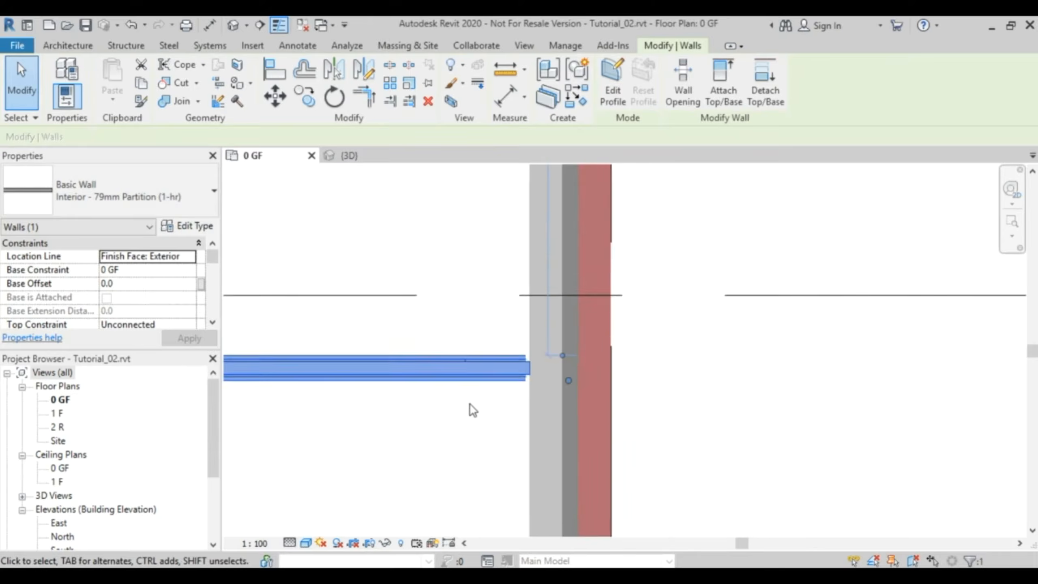
pyautogui.click(342, 443)
pyautogui.scroll(-5, 340, 441)
pyautogui.moveTo(300, 453); pyautogui.dragTo(670, 428, button='middle')
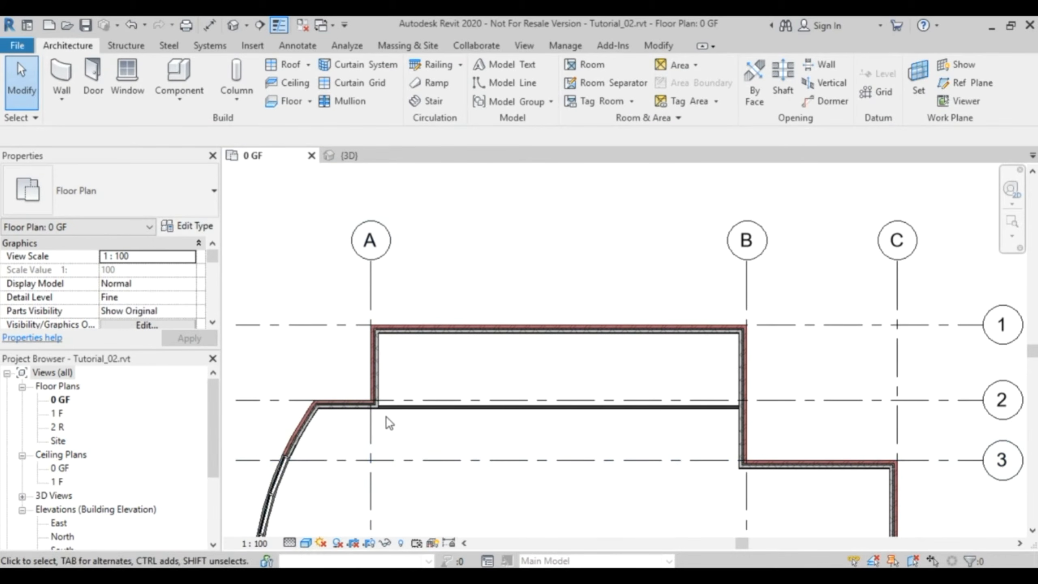
# - Draw a similar vertical partition from the exterior wall along grid 1 to the horizontal partition, about 2400 mm from the inner corner near grid A
pyautogui.scroll(2, 416, 380)
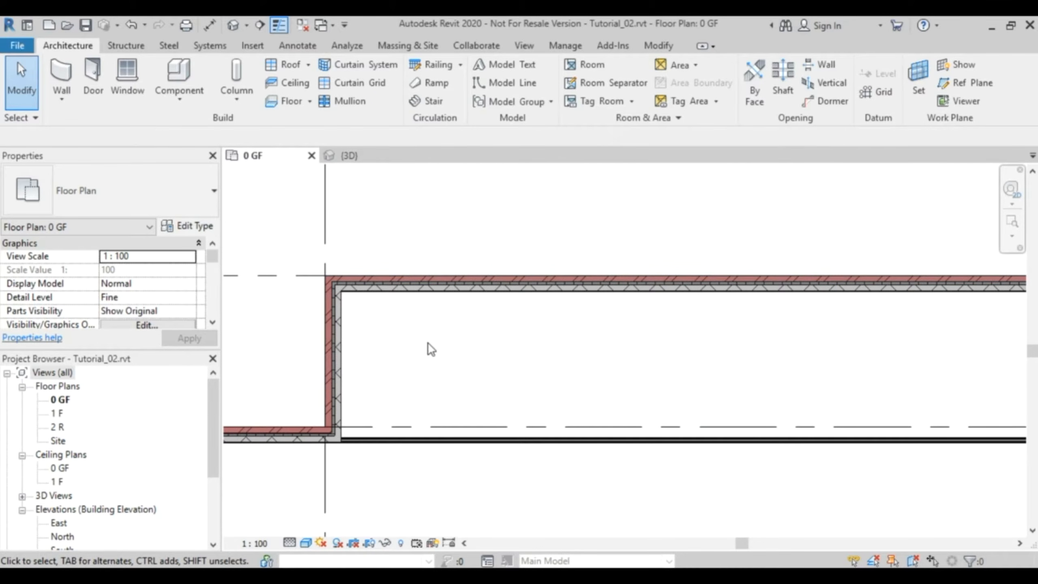
pyautogui.click(450, 446)
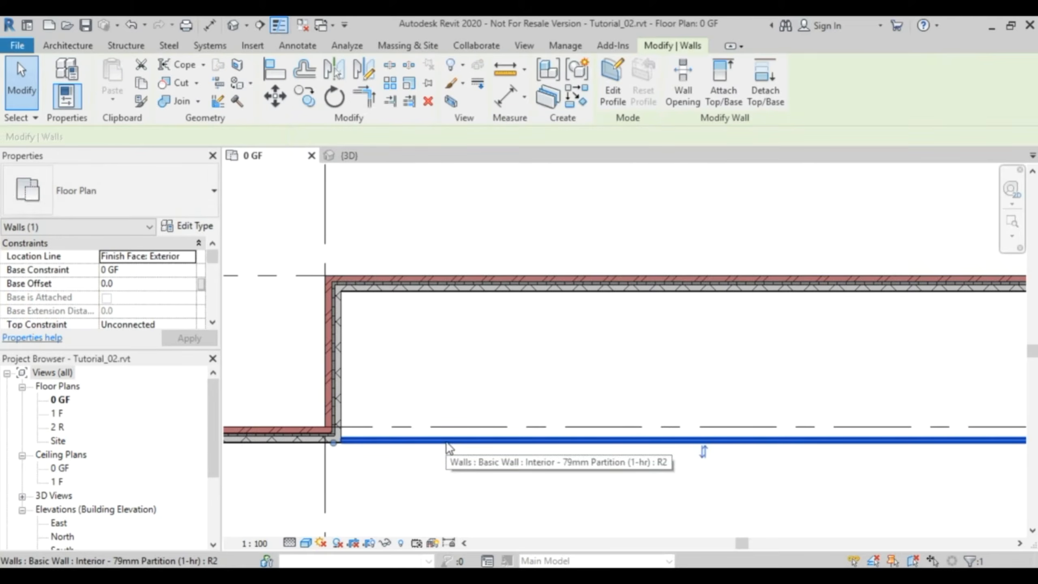
pyautogui.rightClick(449, 444)
pyautogui.click(524, 216)
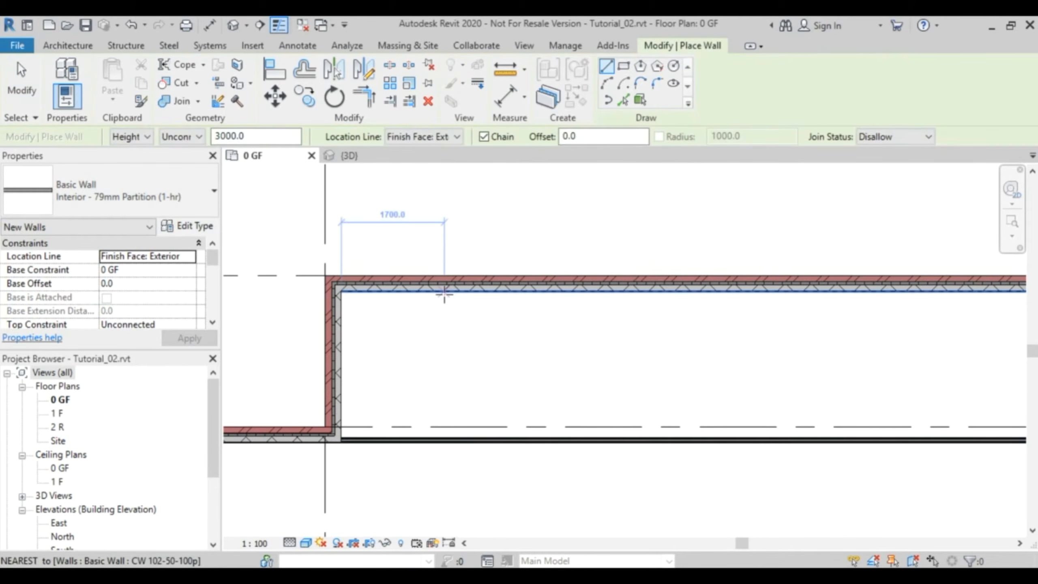
pyautogui.click(487, 292)
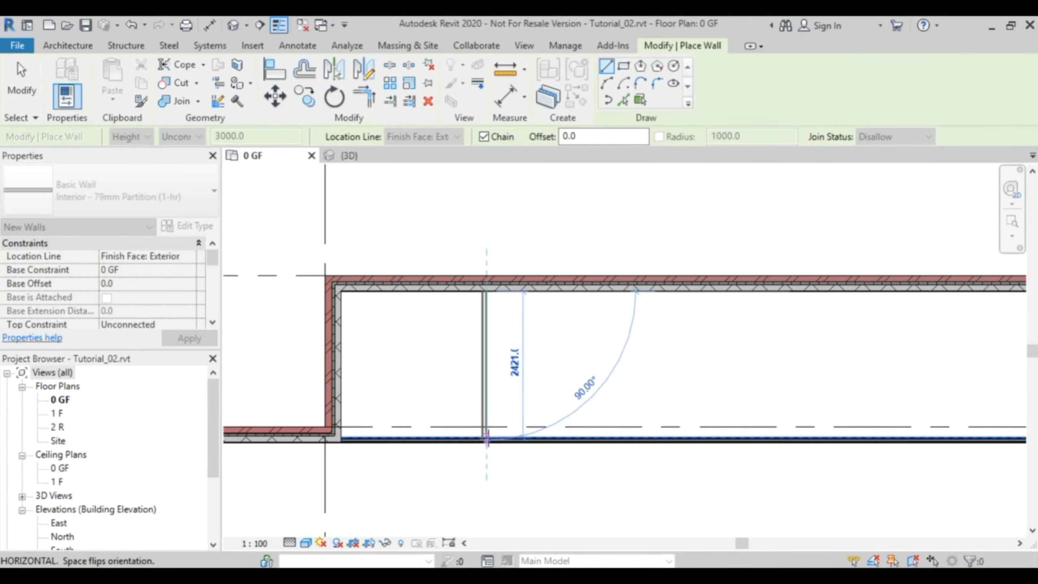
pyautogui.click(486, 438)
pyautogui.press('Escape')
pyautogui.press('Escape')
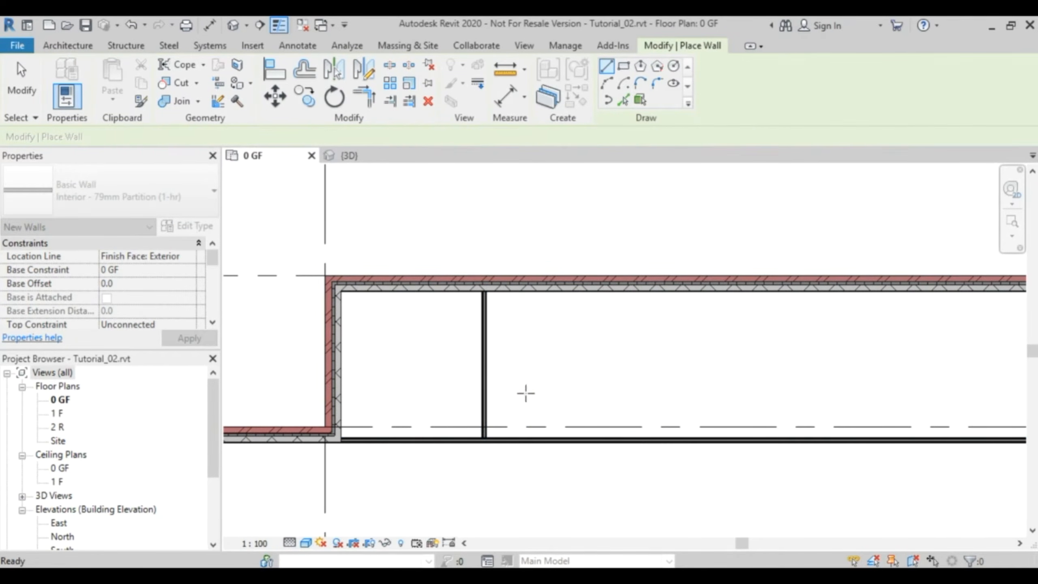
# - Set the clear distance between the vertical partition and the exterior wall at grid A to 2100 mm
pyautogui.click(485, 375)
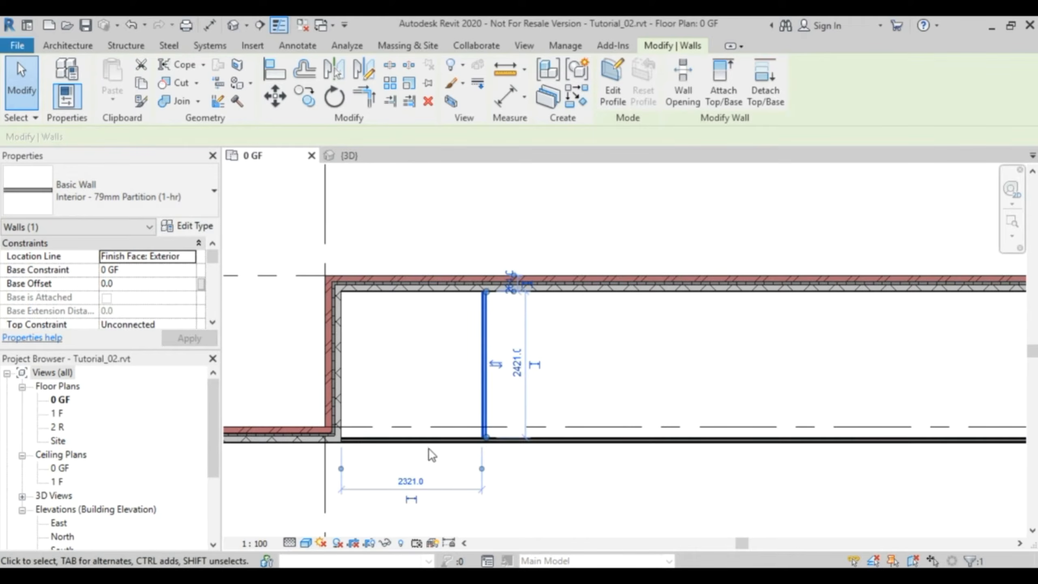
pyautogui.scroll(2, 429, 449)
pyautogui.moveTo(464, 475); pyautogui.dragTo(600, 398, button='middle')
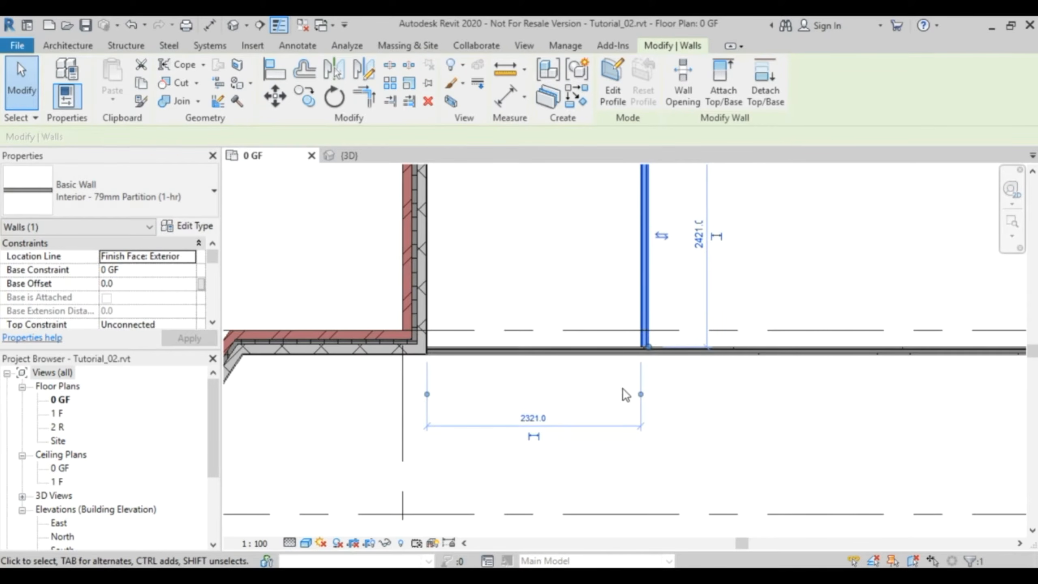
pyautogui.scroll(1, 434, 367)
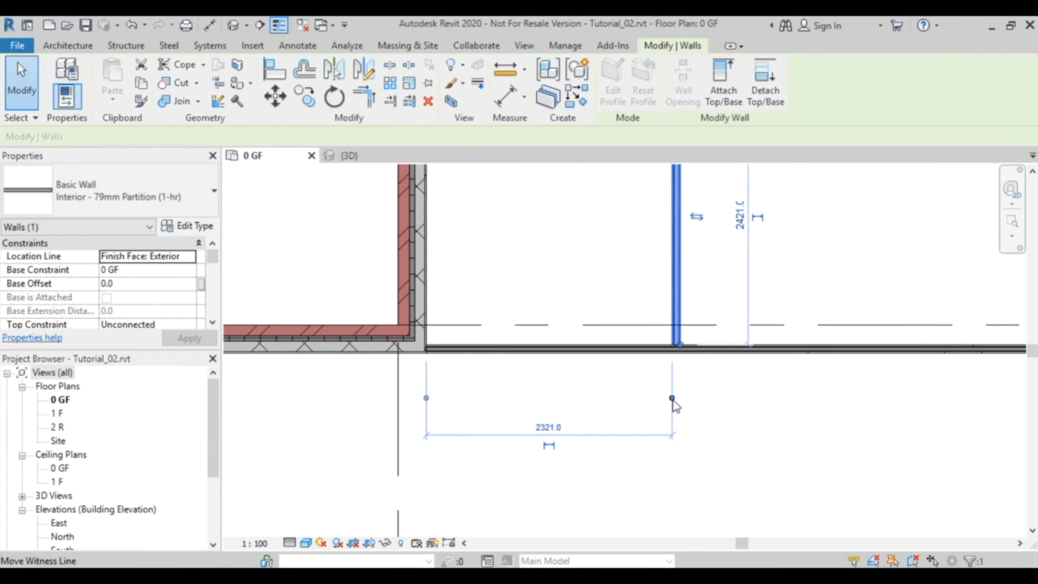
pyautogui.moveTo(675, 399); pyautogui.dragTo(679, 404)
pyautogui.click(680, 399)
pyautogui.click(678, 400)
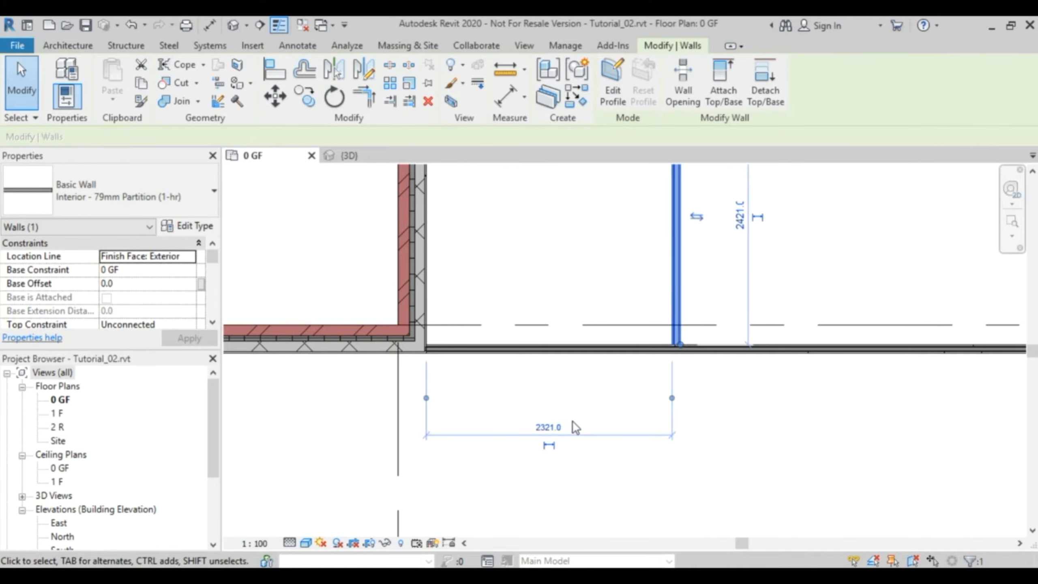
pyautogui.click(549, 428)
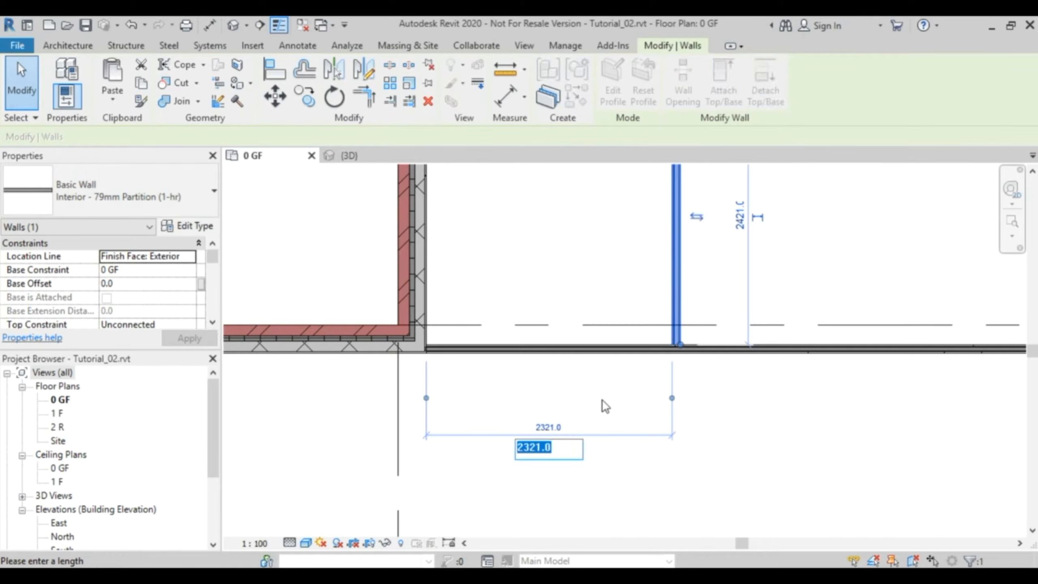
pyautogui.write('21')
pyautogui.press('Return')
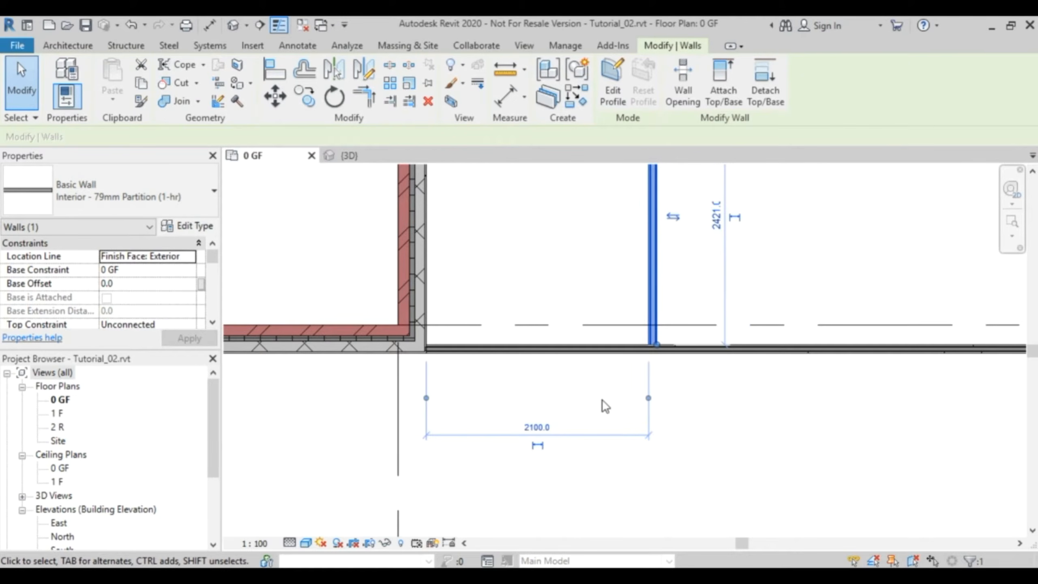
pyautogui.click(706, 399)
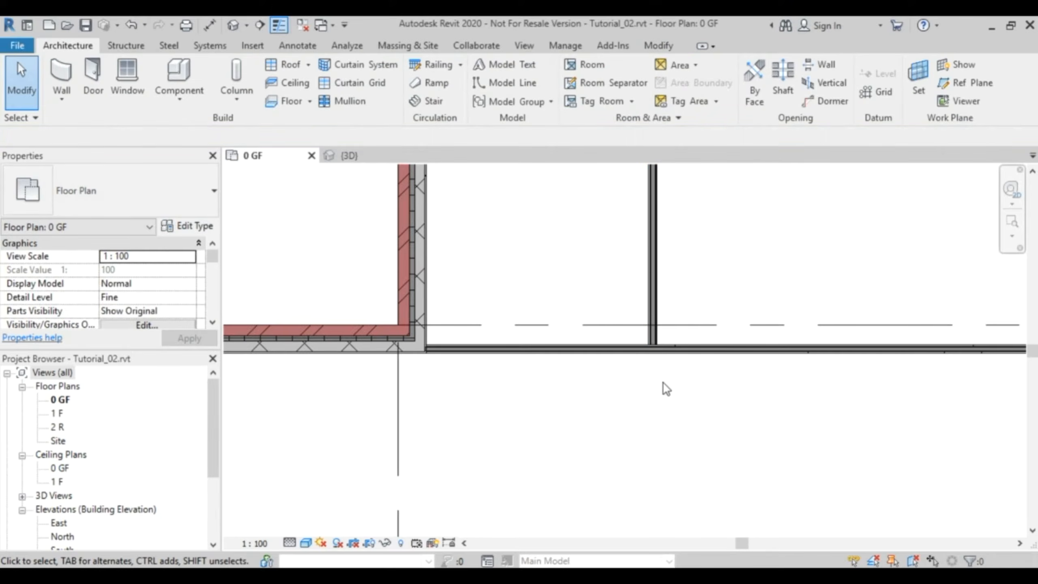
# - Copy the vertical partition 2179 mm toward grid B, using the inner corner at grid A and the partition's upper endpoint as copy points
pyautogui.scroll(-3, 664, 383)
pyautogui.moveTo(731, 309); pyautogui.dragTo(541, 370, button='middle')
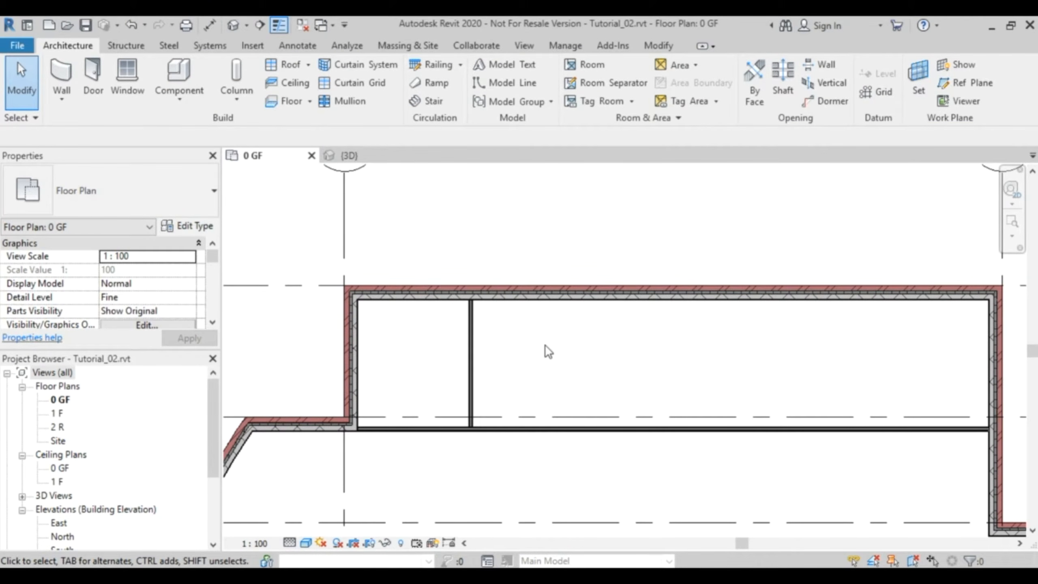
pyautogui.moveTo(487, 349); pyautogui.dragTo(386, 401)
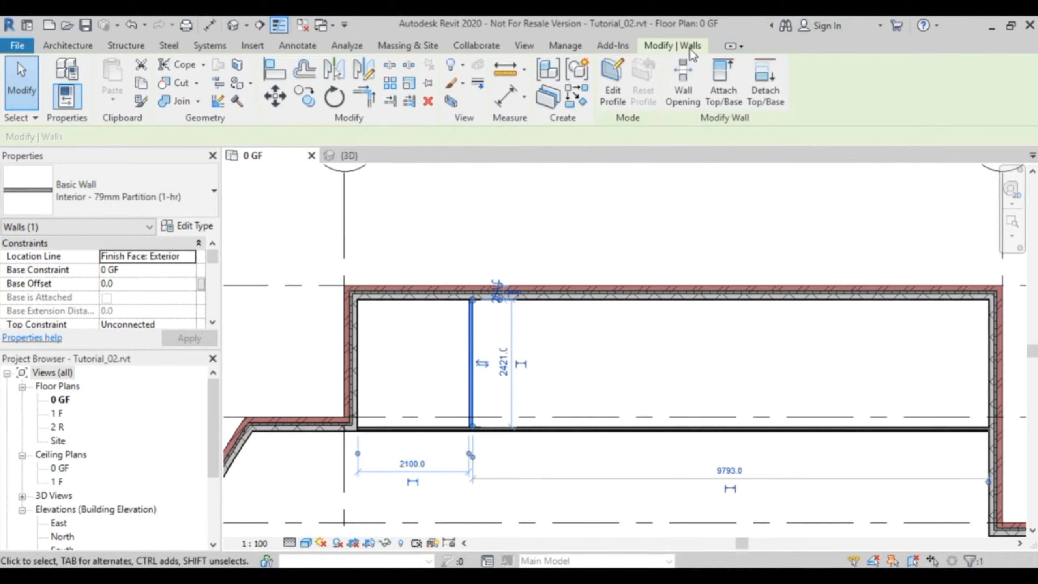
pyautogui.click(307, 99)
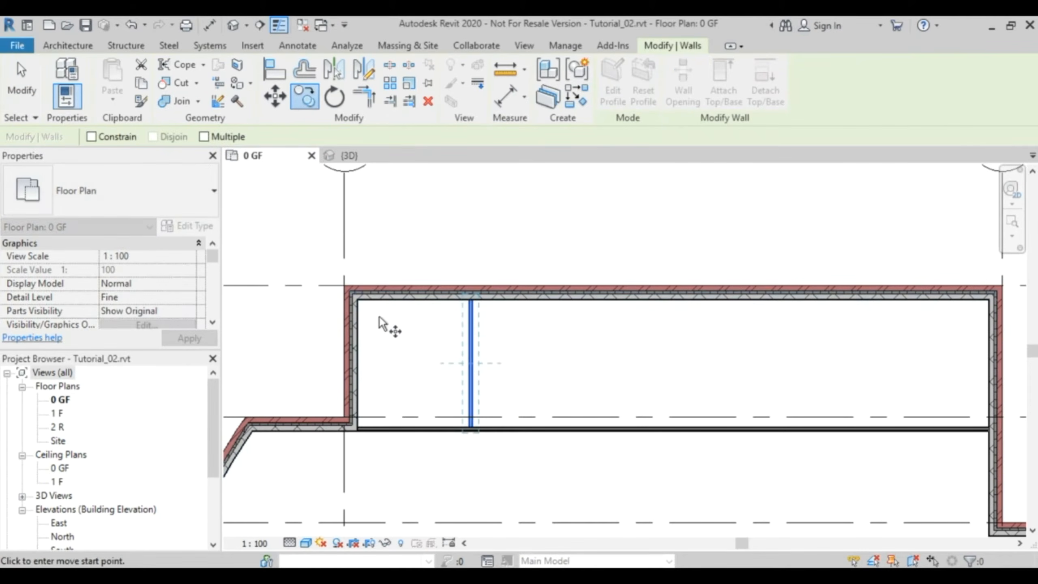
pyautogui.scroll(5, 380, 323)
pyautogui.click(315, 265)
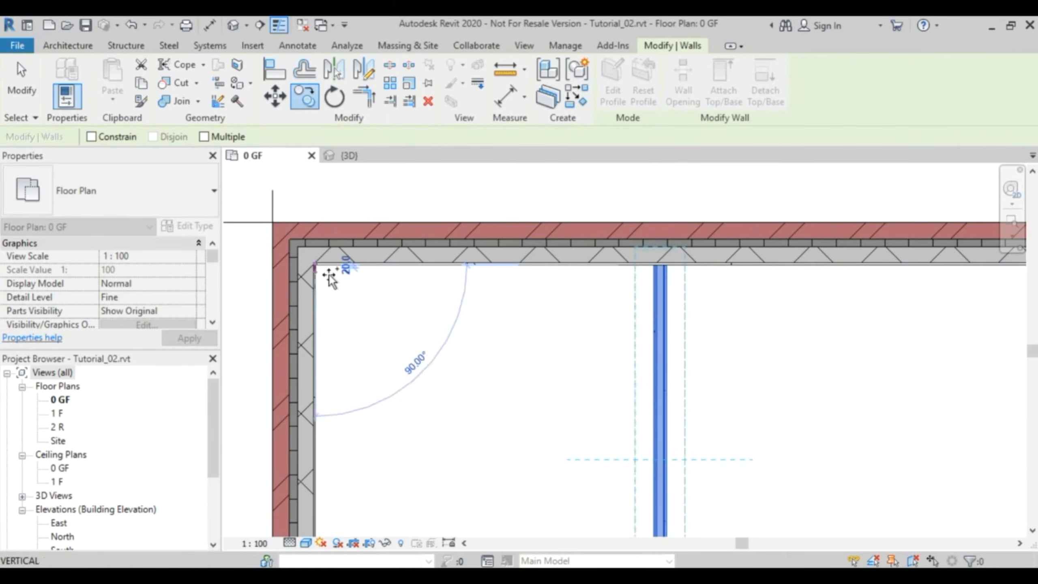
pyautogui.click(667, 267)
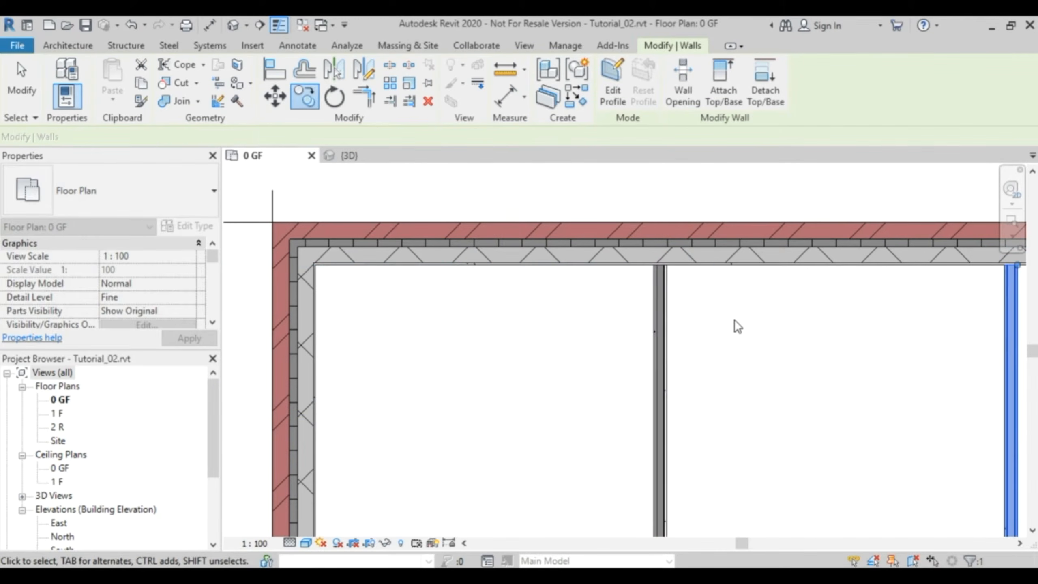
pyautogui.click(739, 340)
pyautogui.scroll(-3, 778, 396)
pyautogui.scroll(-2, 778, 396)
pyautogui.moveTo(806, 418); pyautogui.dragTo(567, 359, button='middle')
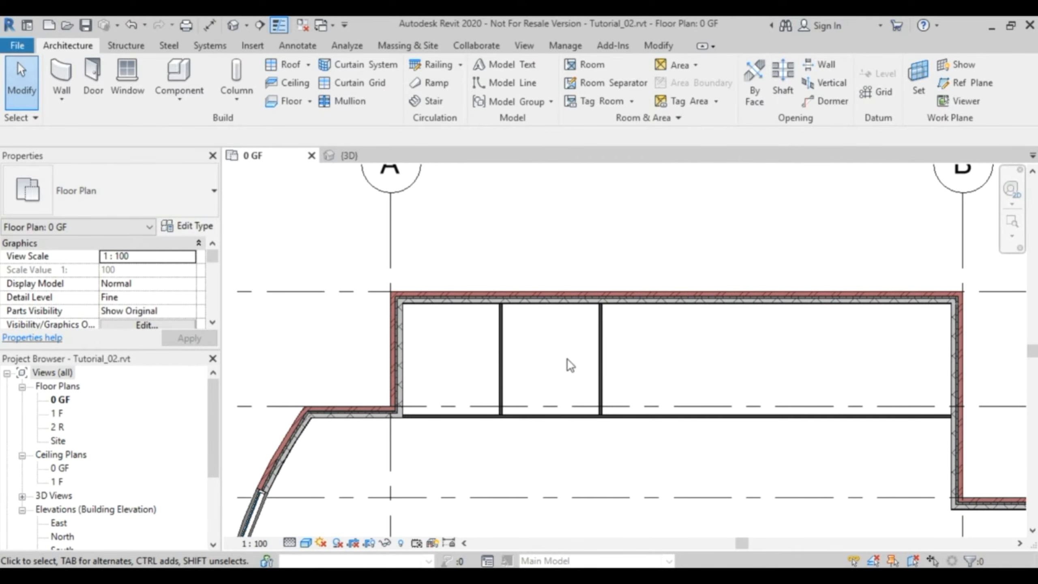
# - Draw a similar vertical partition from the exterior wall along grid 1 to the horizontal partition, about 2300 mm from the exterior wall at grid B
pyautogui.moveTo(941, 363); pyautogui.dragTo(725, 343, button='middle')
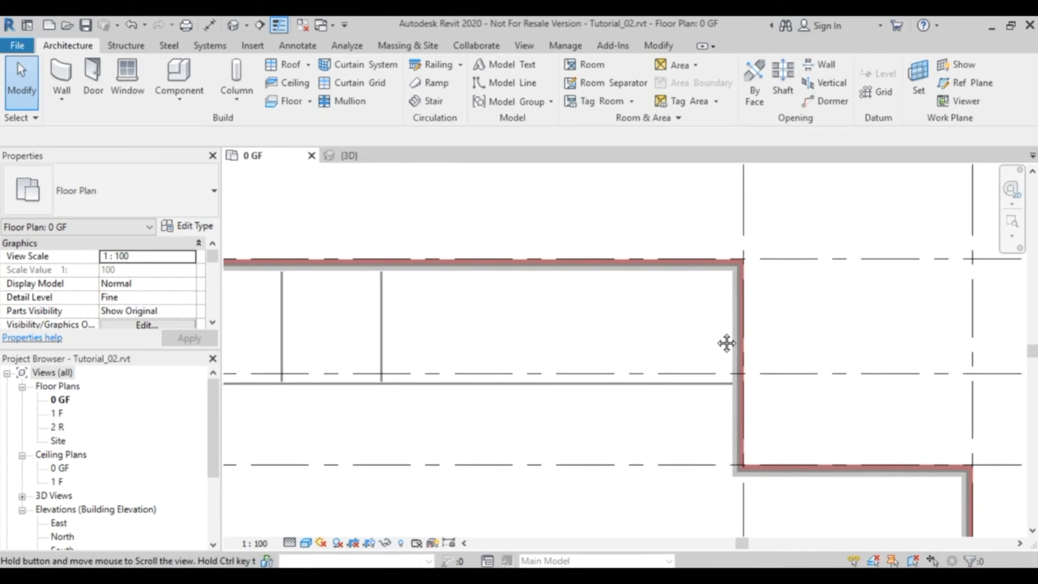
pyautogui.click(378, 334)
pyautogui.rightClick(376, 327)
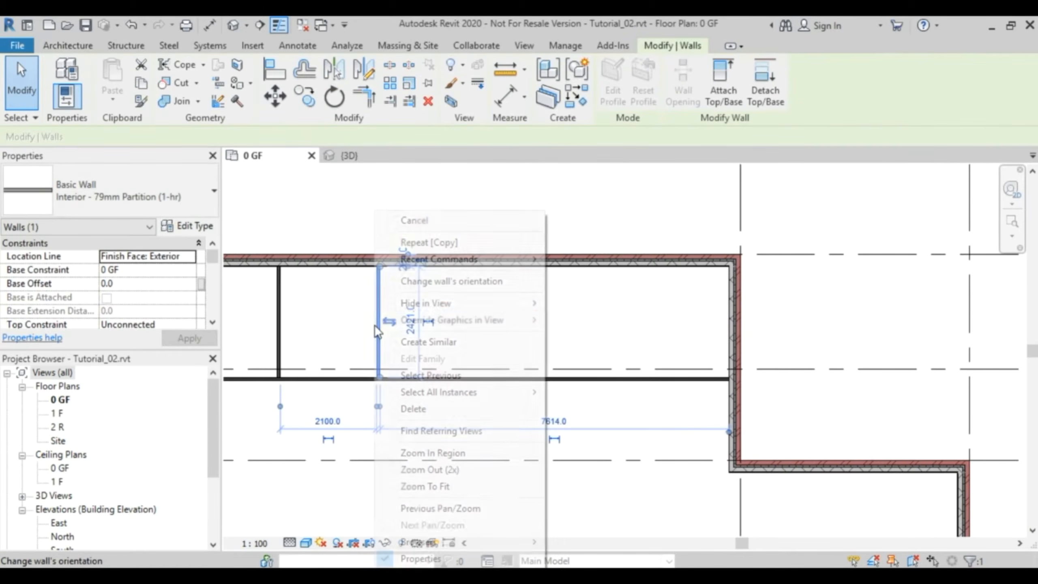
pyautogui.click(468, 344)
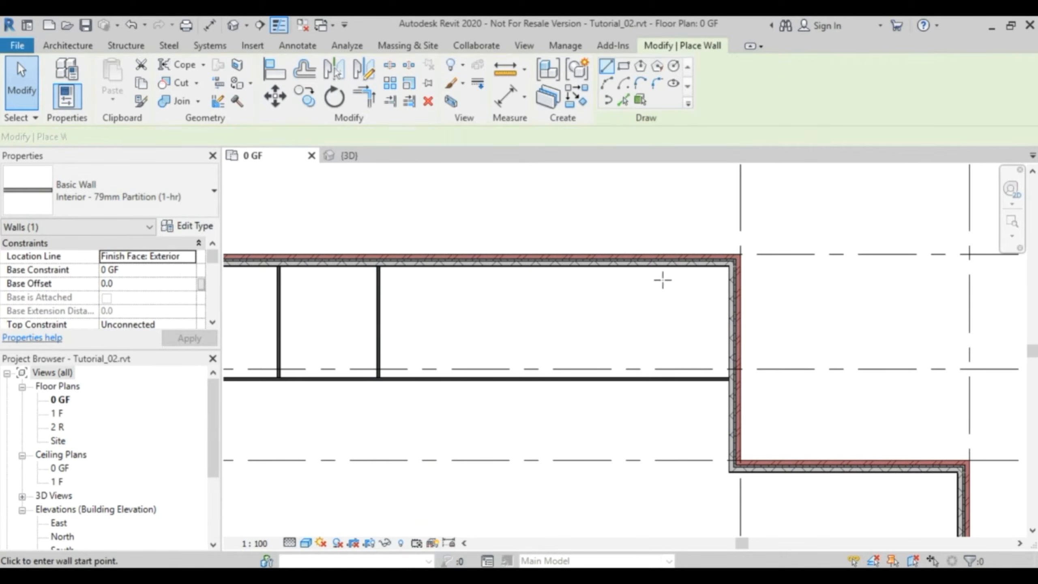
pyautogui.click(620, 271)
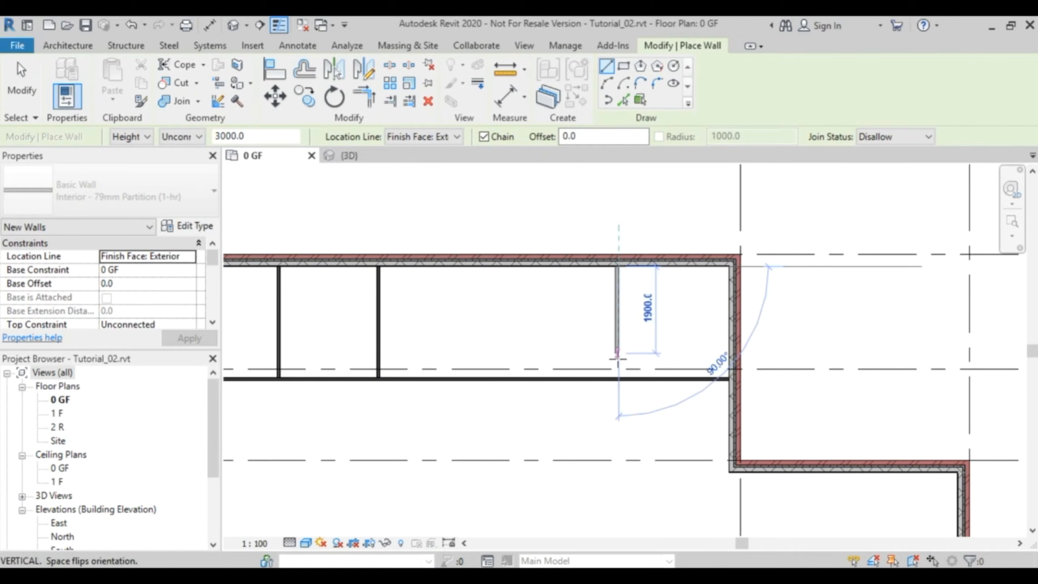
pyautogui.click(619, 379)
pyautogui.press('Escape')
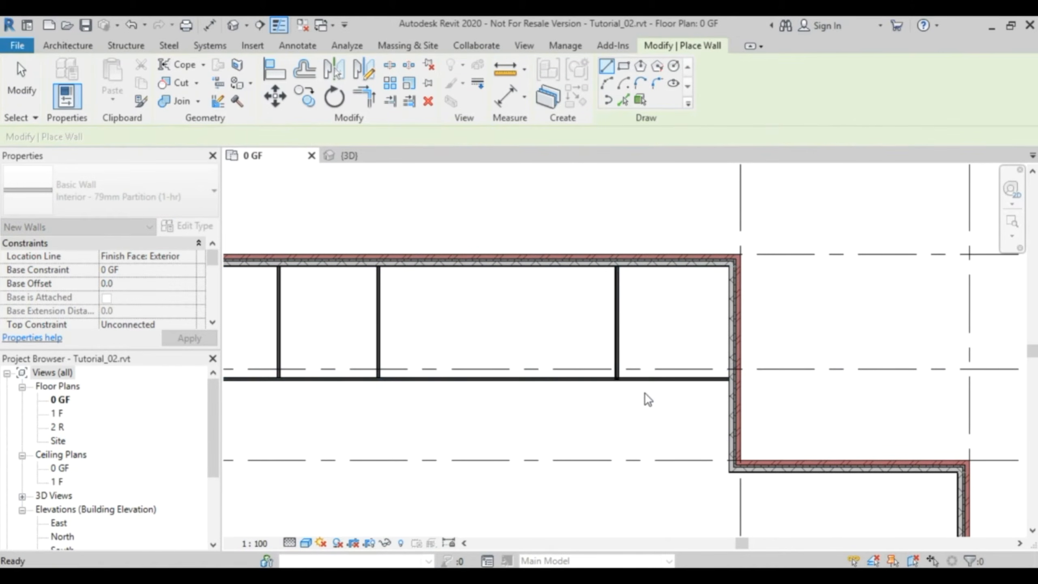
pyautogui.press('Escape')
# - Add an aligned dimension between the exterior wall's inner face at grid B and the facing side of the nearest vertical partition
pyautogui.scroll(4, 686, 295)
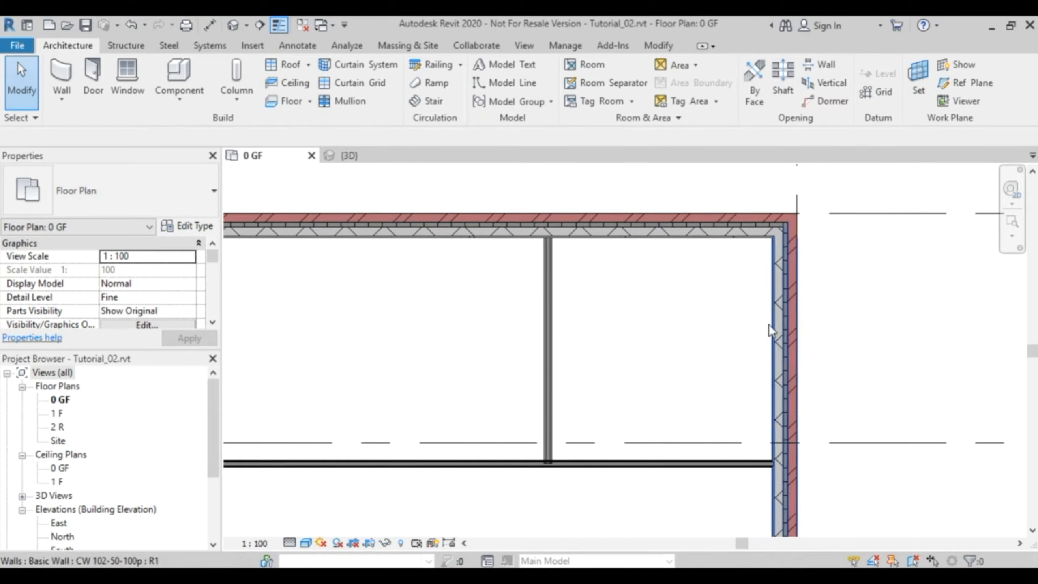
pyautogui.moveTo(631, 309); pyautogui.dragTo(543, 328, button='middle')
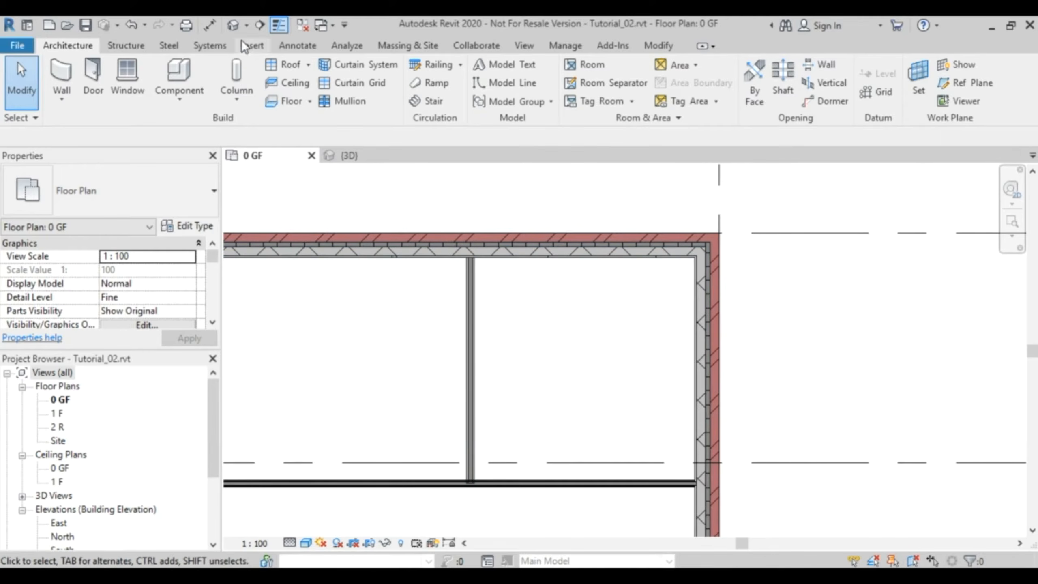
pyautogui.click(209, 25)
pyautogui.click(212, 137)
pyautogui.click(186, 162)
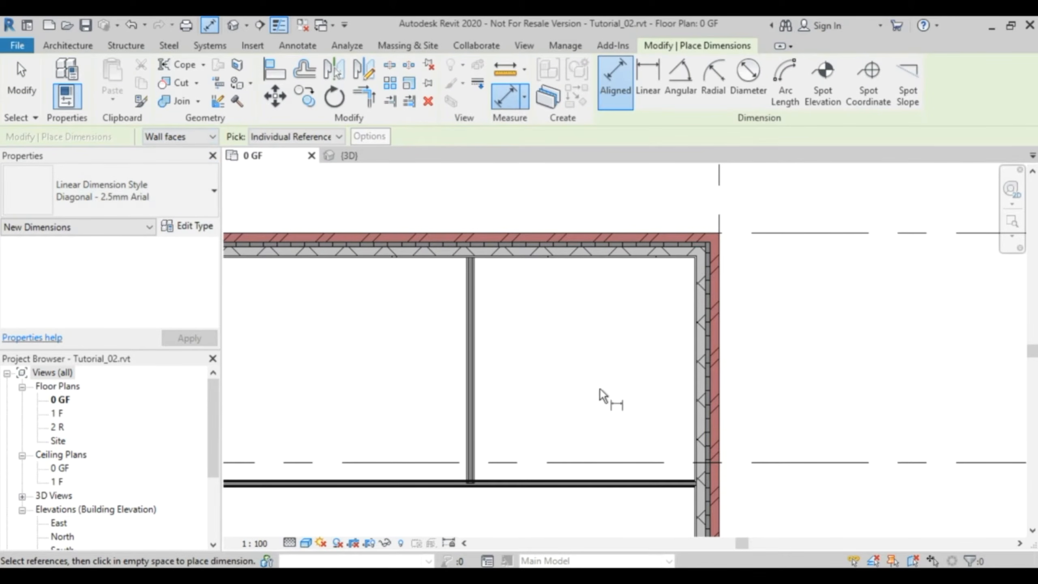
pyautogui.click(690, 350)
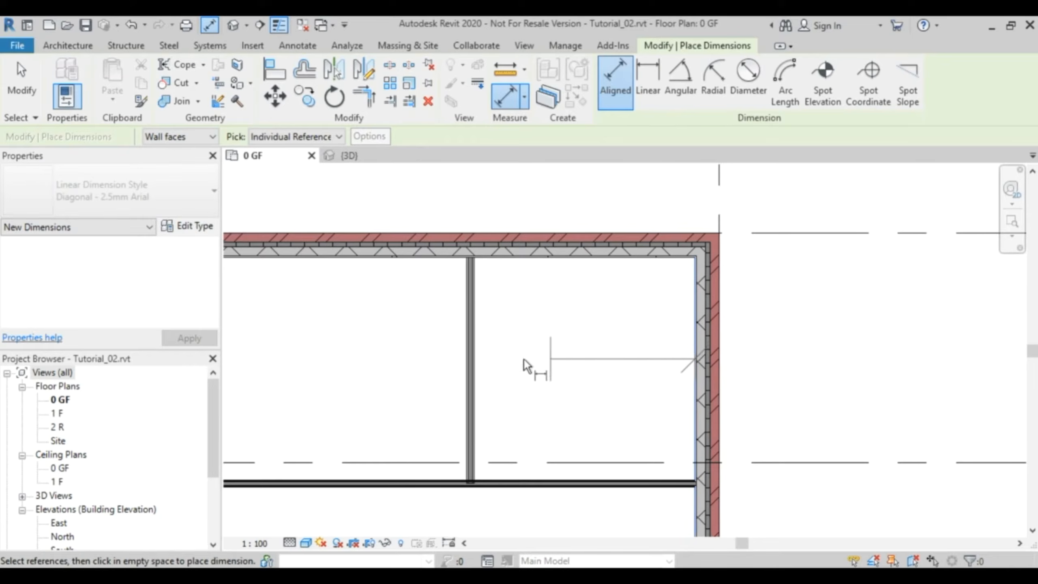
pyautogui.click(478, 356)
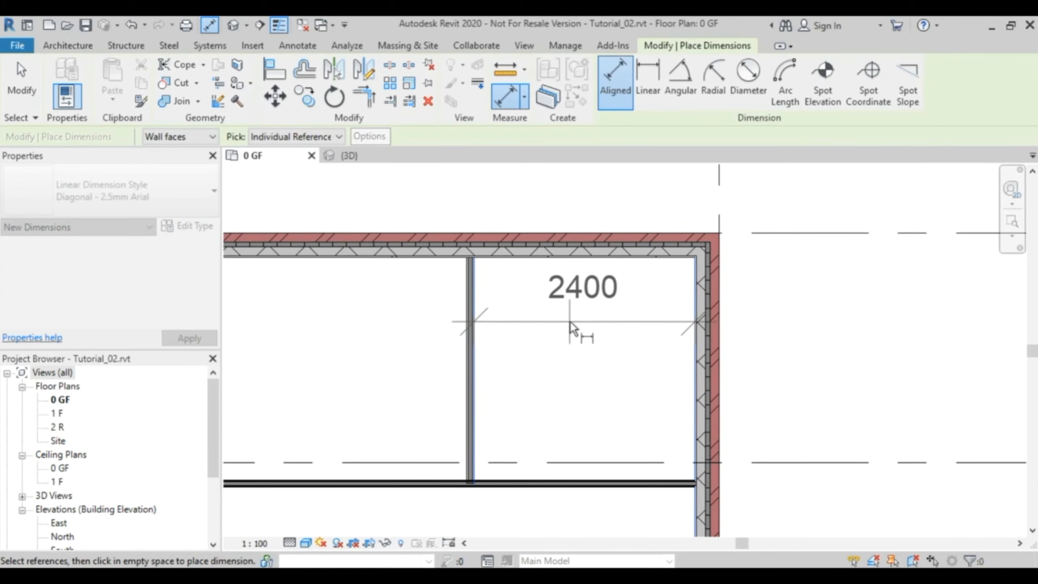
pyautogui.click(569, 337)
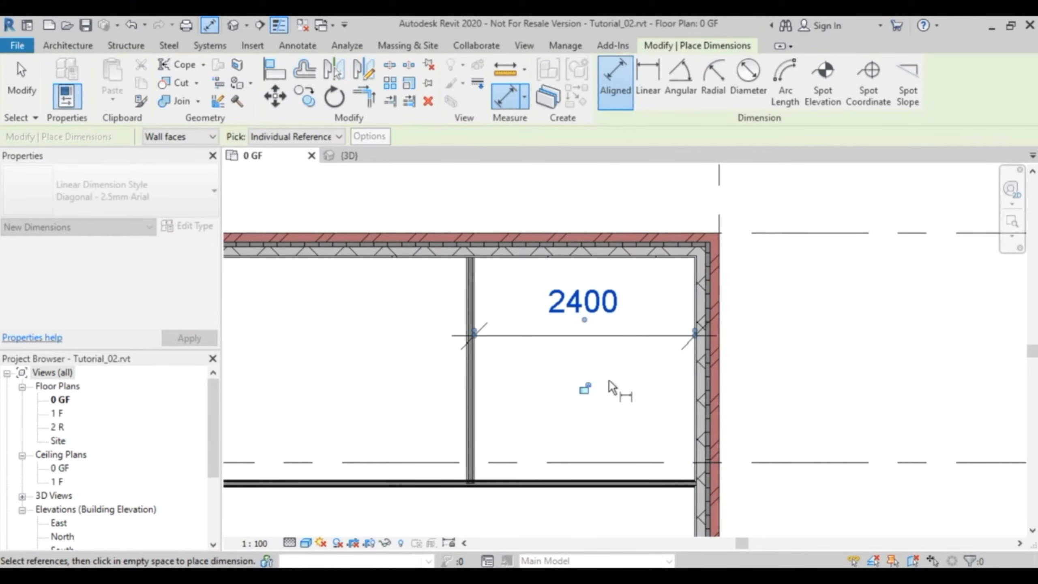
pyautogui.press('Escape')
pyautogui.press('Escape')
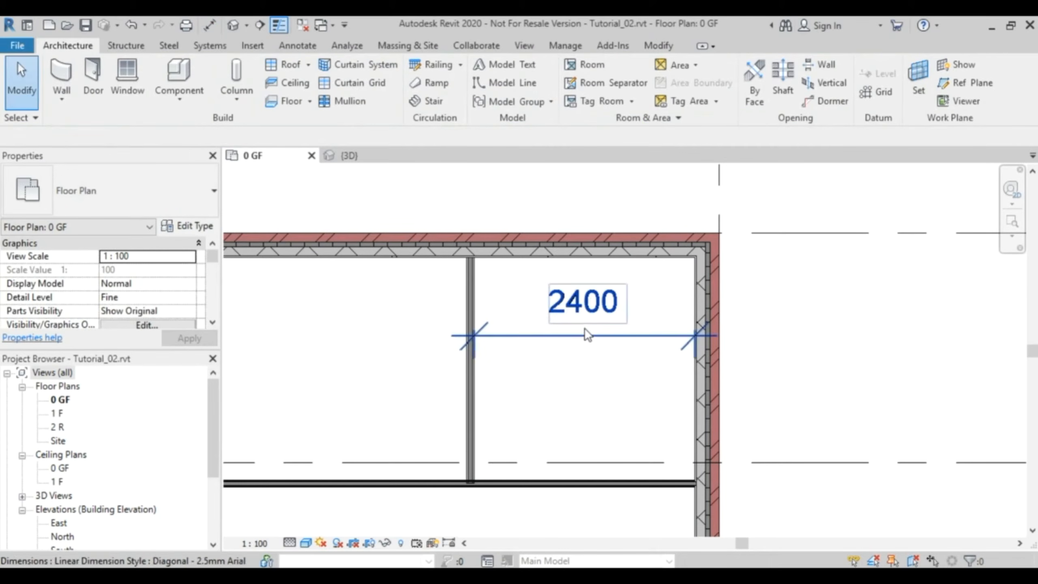
# - Set the clear distance between the partition and the exterior wall at grid B to 2100 mm, and delete the placed dimension
pyautogui.click(474, 398)
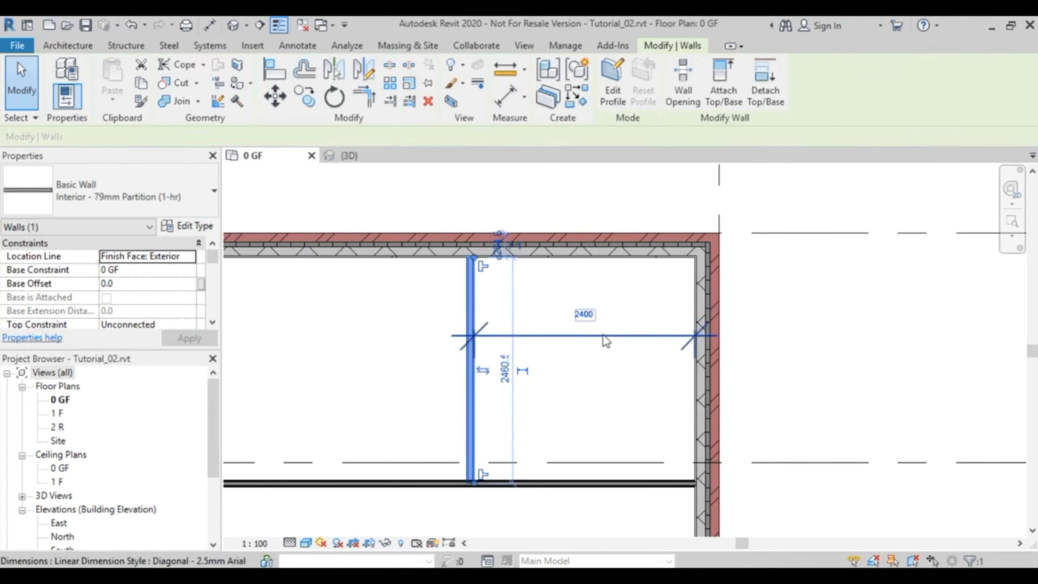
pyautogui.click(583, 315)
pyautogui.write('00')
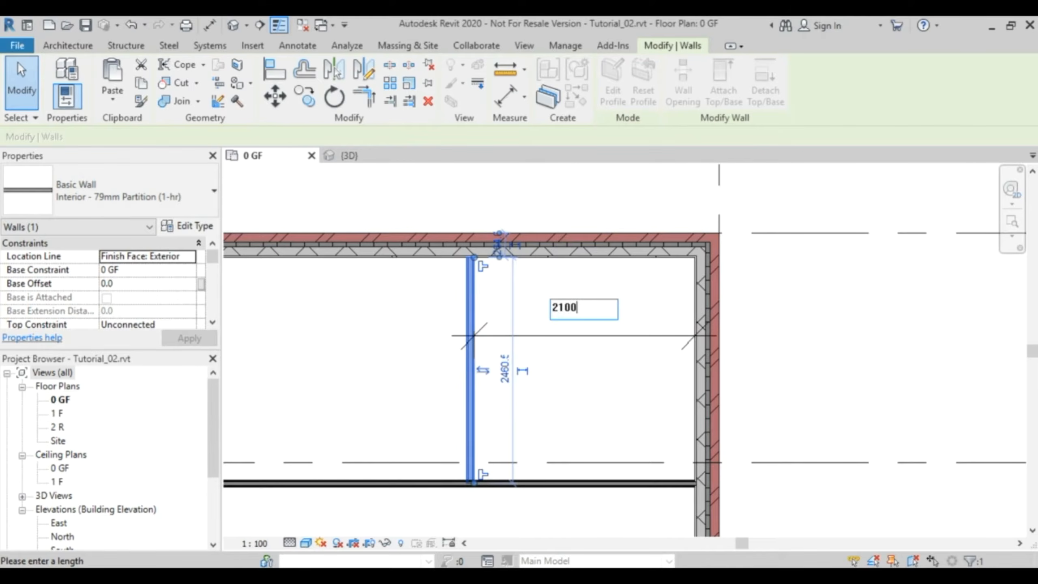
pyautogui.press('Return')
pyautogui.click(803, 307)
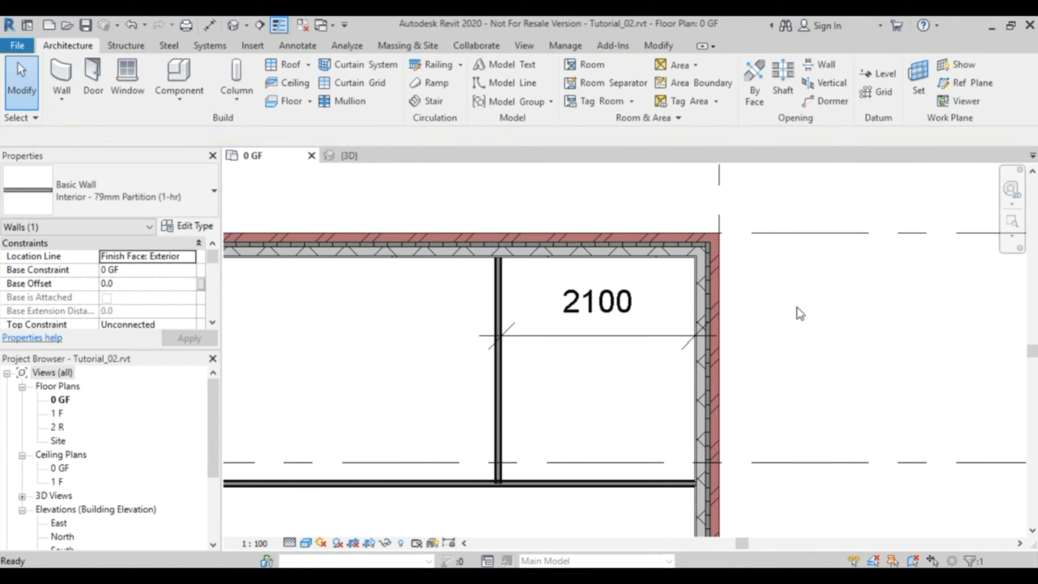
pyautogui.click(610, 337)
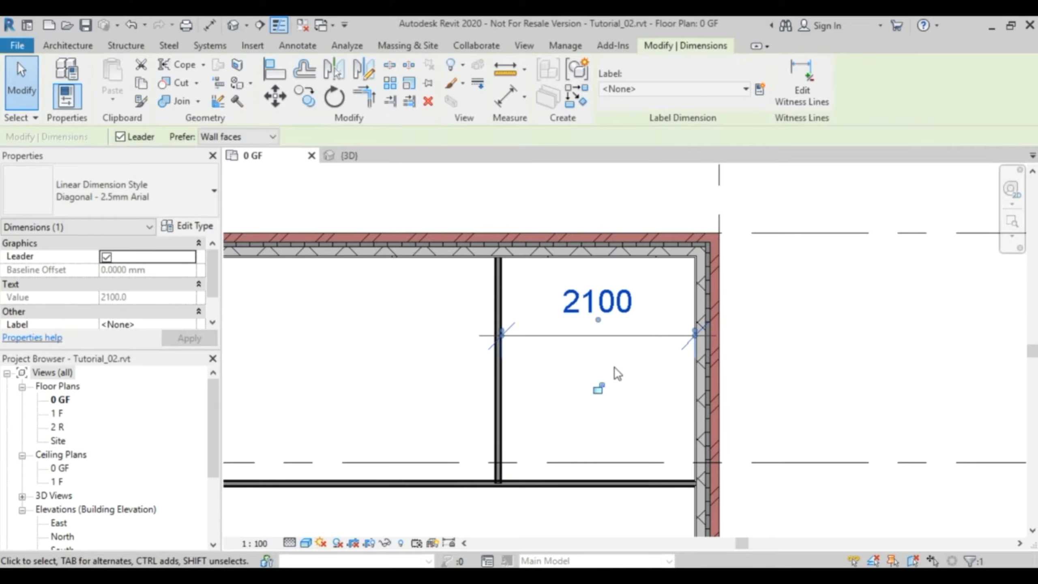
pyautogui.click(615, 368)
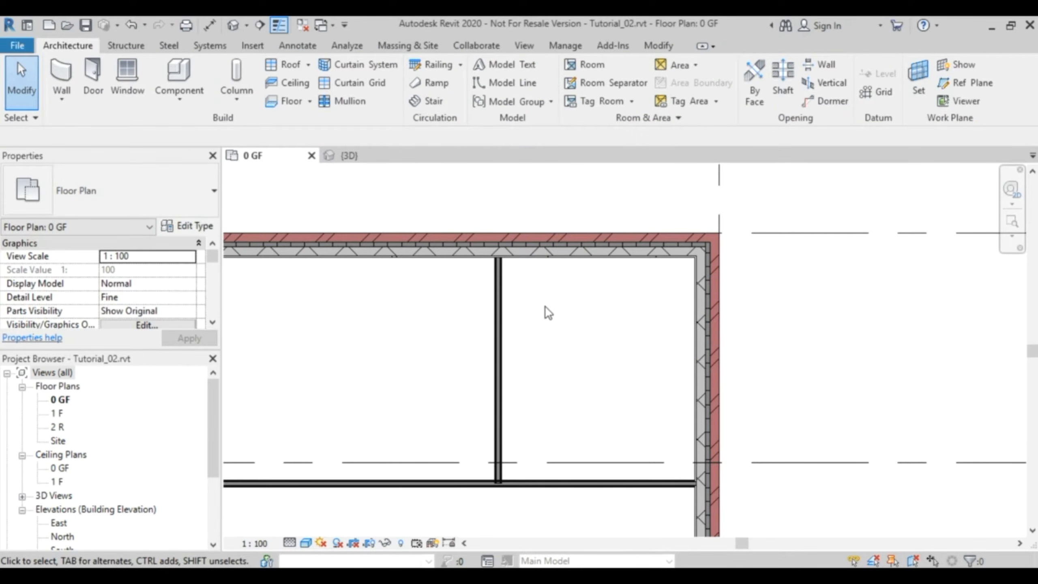
# - Copy the vertical partition toward grid A, using the inner corner at grid B and the partition's upper endpoint as copy points
pyautogui.click(492, 353)
pyautogui.press('m')
pyautogui.press('v')
pyautogui.click(694, 257)
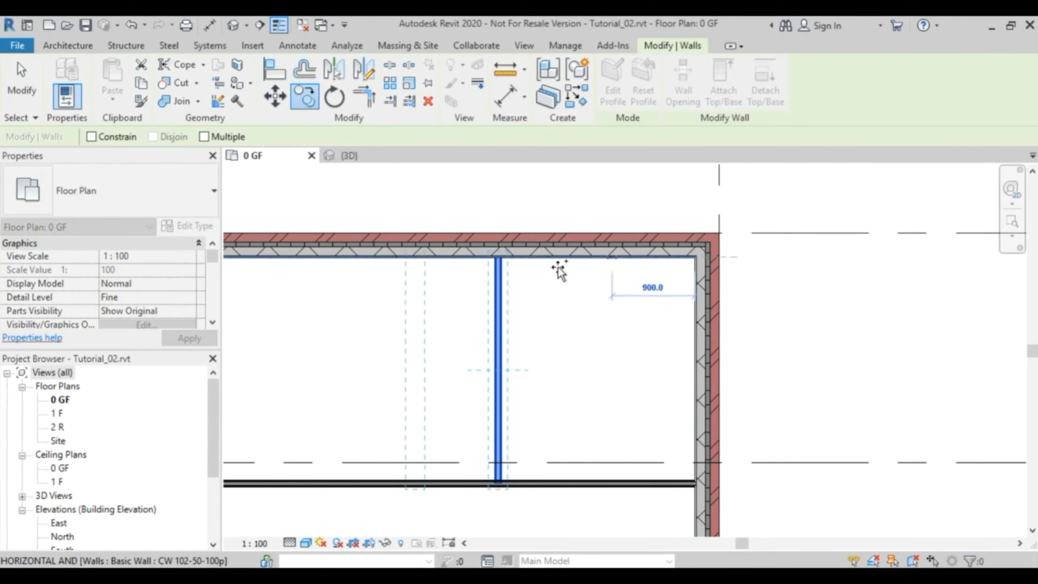
pyautogui.click(495, 265)
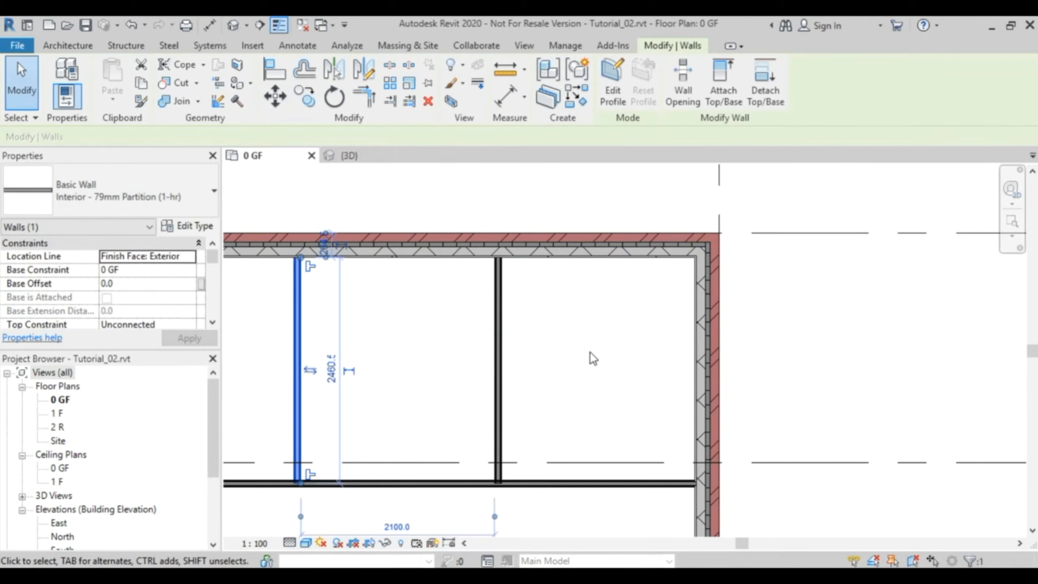
pyautogui.click(592, 350)
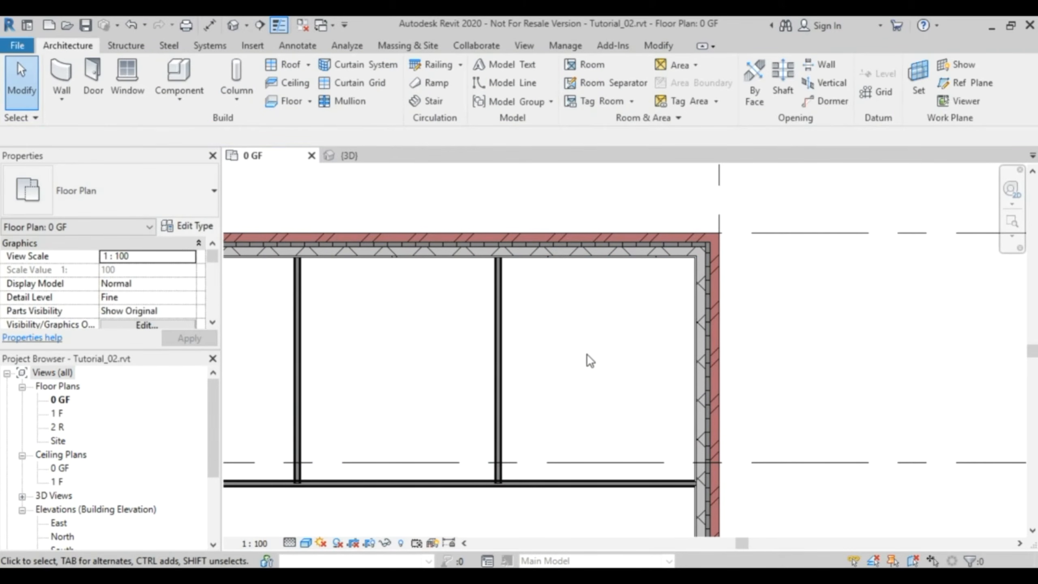
# - Allow the upper ends of the two vertical partitions nearest grid B to join the exterior wall along grid 1
pyautogui.scroll(5, 514, 280)
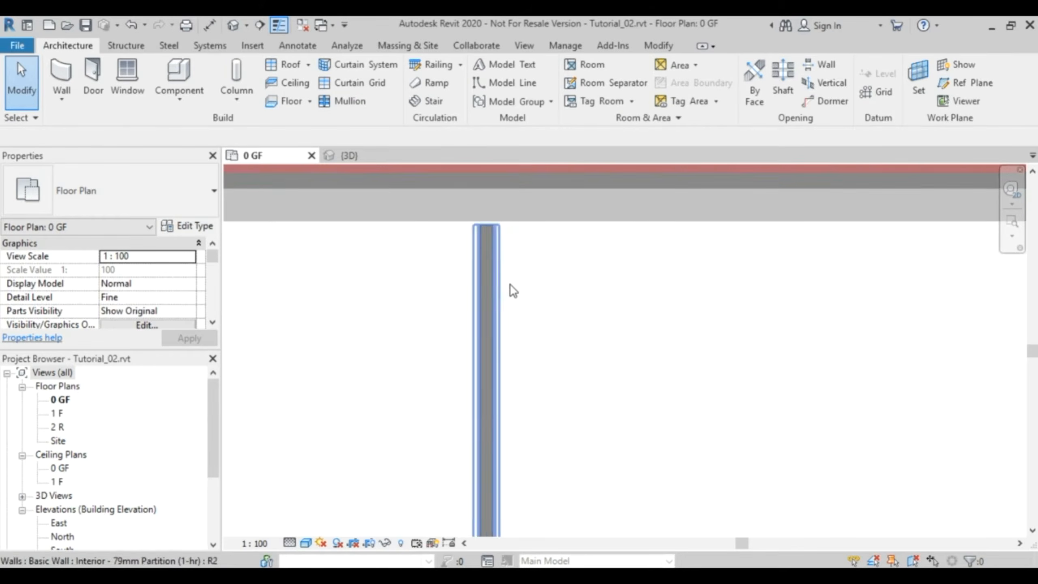
pyautogui.click(500, 278)
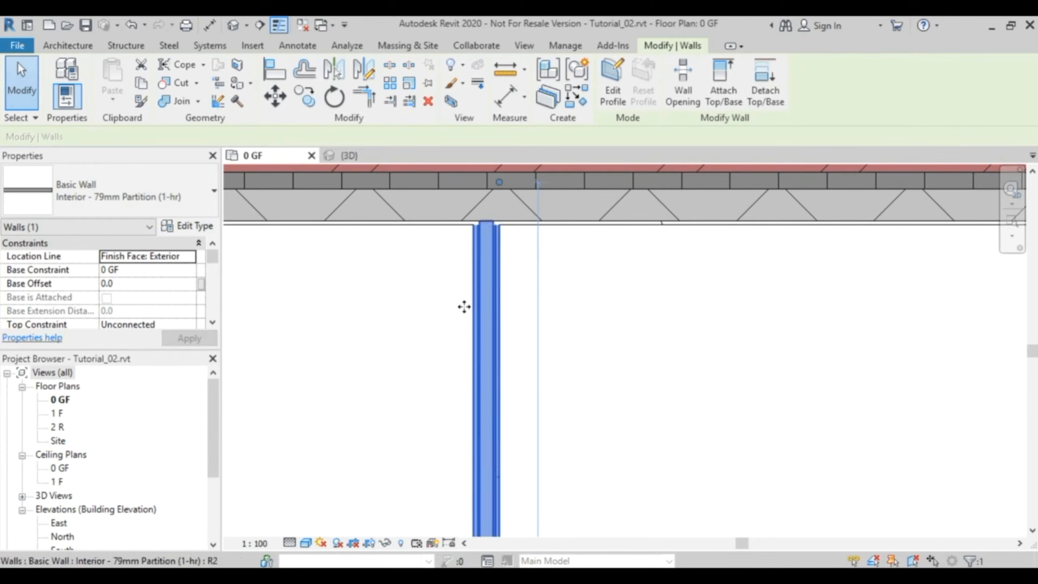
pyautogui.scroll(-3, 373, 314)
pyautogui.moveTo(376, 319); pyautogui.dragTo(677, 332, button='middle')
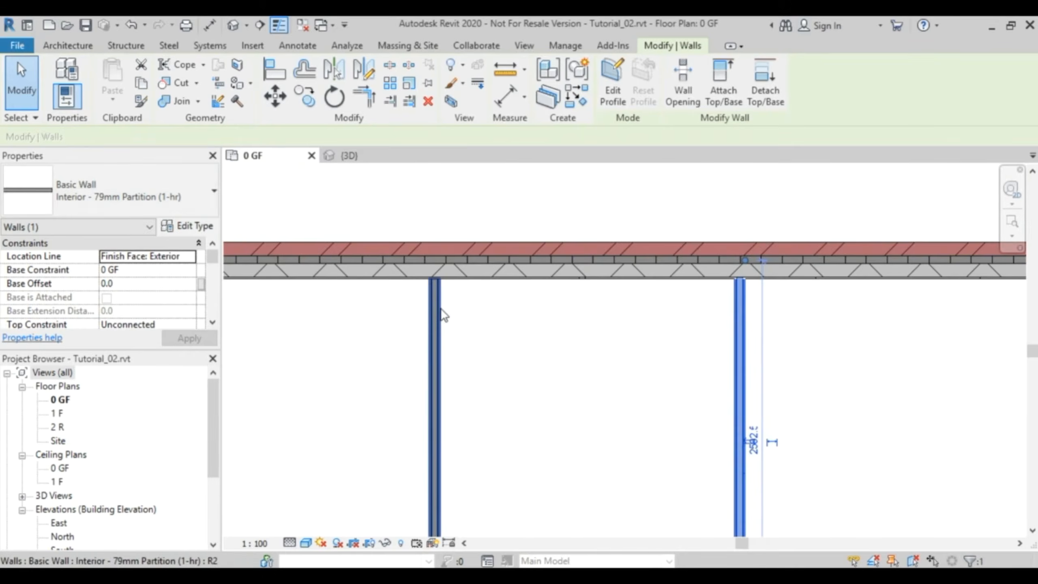
pyautogui.click(436, 313)
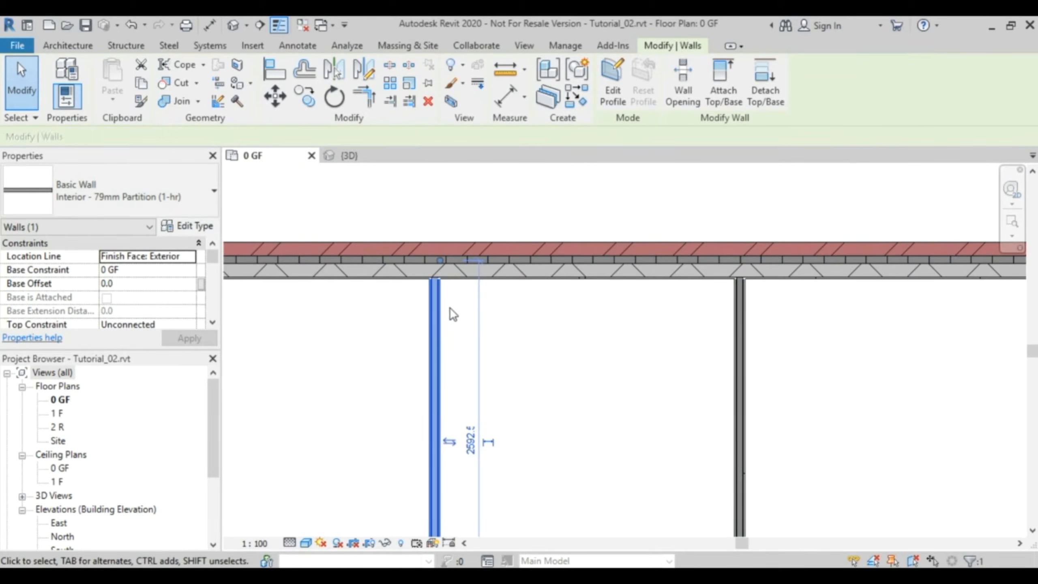
pyautogui.click(473, 326)
pyautogui.scroll(-2, 486, 369)
pyautogui.moveTo(494, 389); pyautogui.dragTo(661, 392, button='middle')
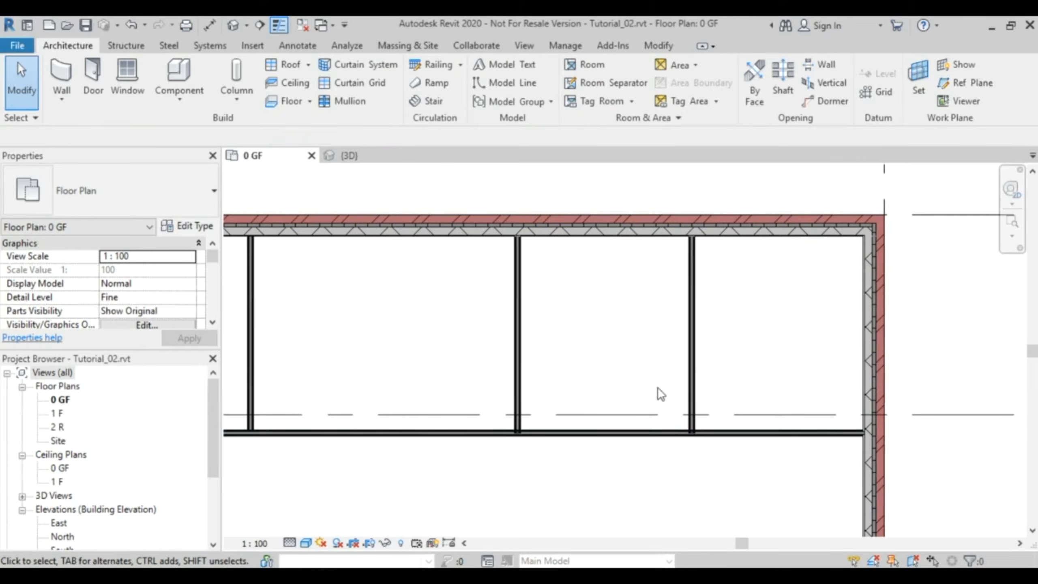
# - Allow the lower ends of the two vertical partitions nearest grid B to join the horizontal partition
pyautogui.scroll(3, 702, 442)
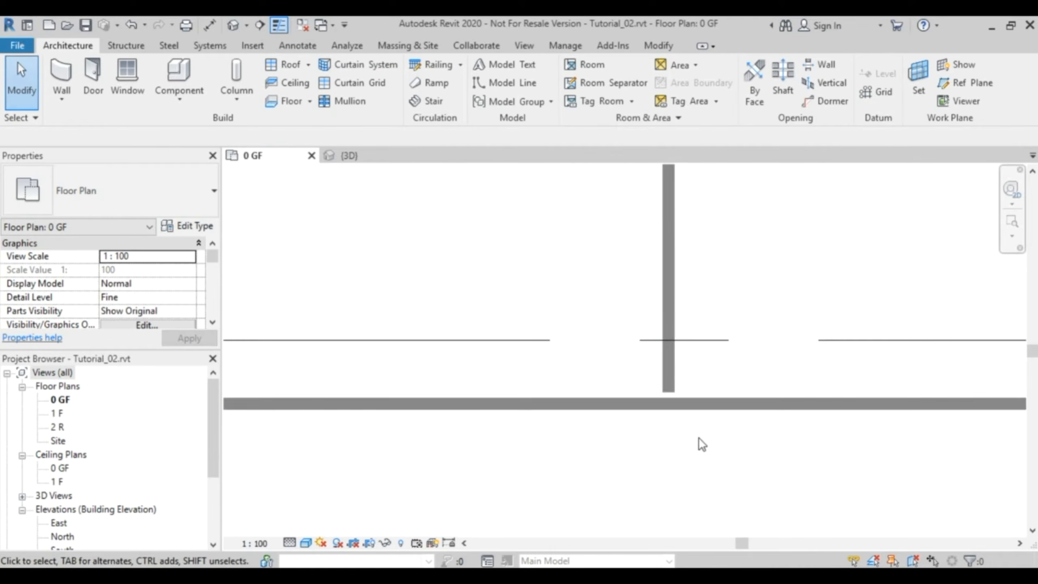
pyautogui.click(679, 380)
pyautogui.moveTo(442, 384); pyautogui.dragTo(826, 385, button='middle')
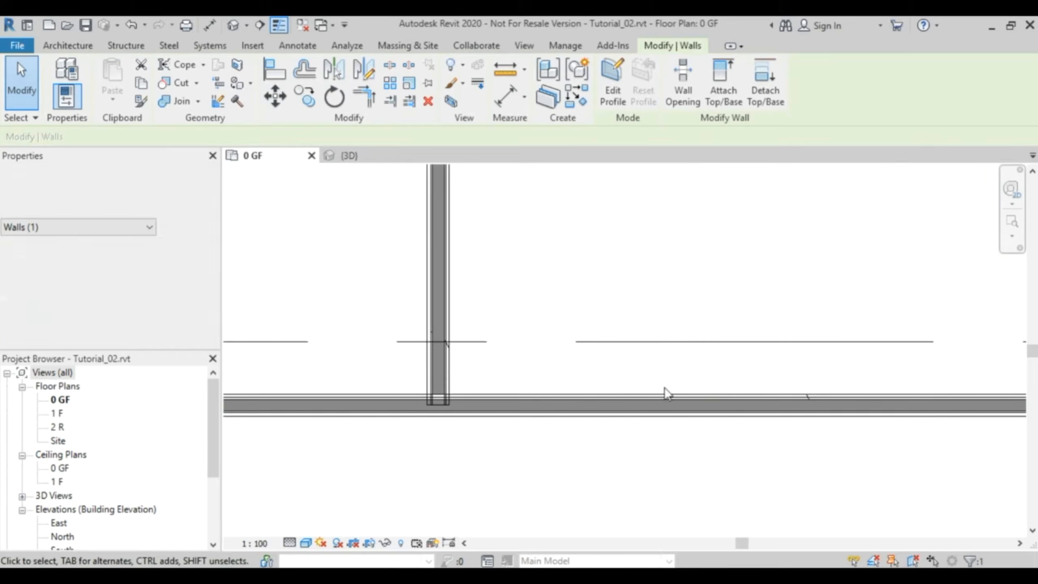
pyautogui.click(446, 371)
pyautogui.click(457, 396)
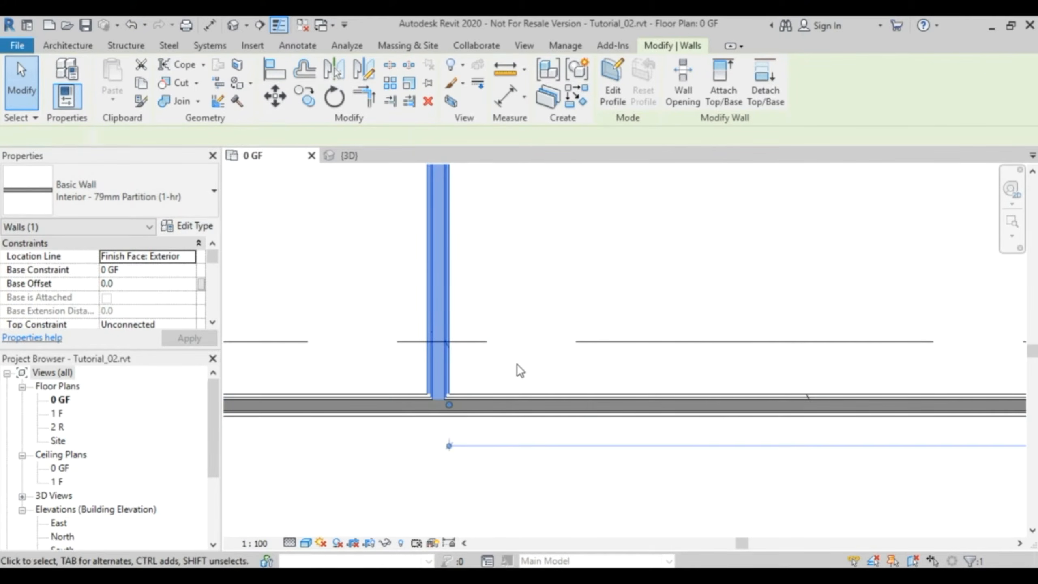
# - Allow the second vertical partition from grid A to join the exterior wall at its upper end and the horizontal partition at its lower end
pyautogui.scroll(-2, 516, 362)
pyautogui.scroll(-4, 517, 368)
pyautogui.moveTo(399, 392); pyautogui.dragTo(477, 406, button='middle')
pyautogui.scroll(6, 500, 311)
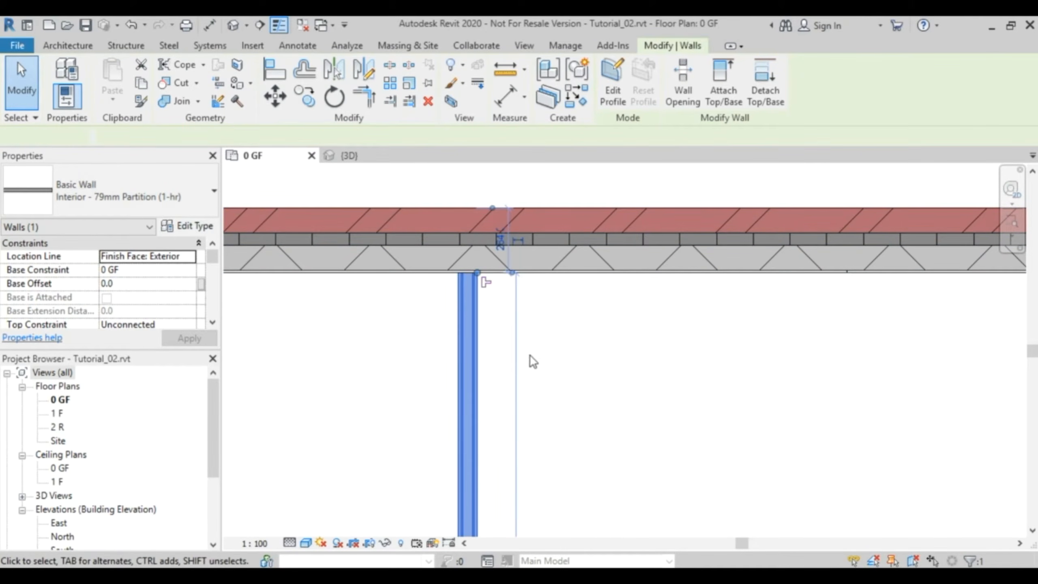
pyautogui.moveTo(556, 477); pyautogui.dragTo(614, 180, button='middle')
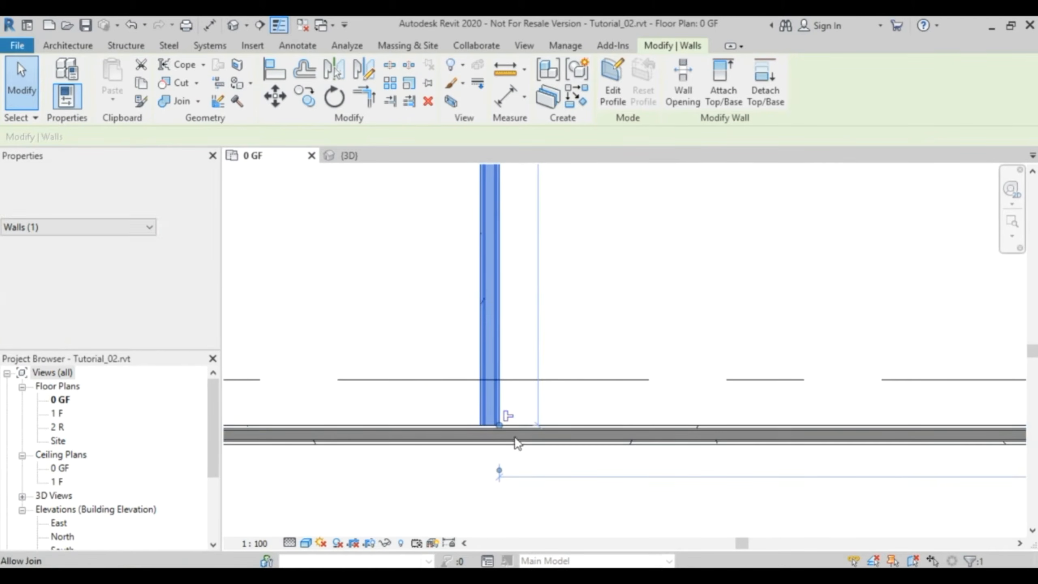
pyautogui.click(572, 313)
pyautogui.scroll(-5, 588, 312)
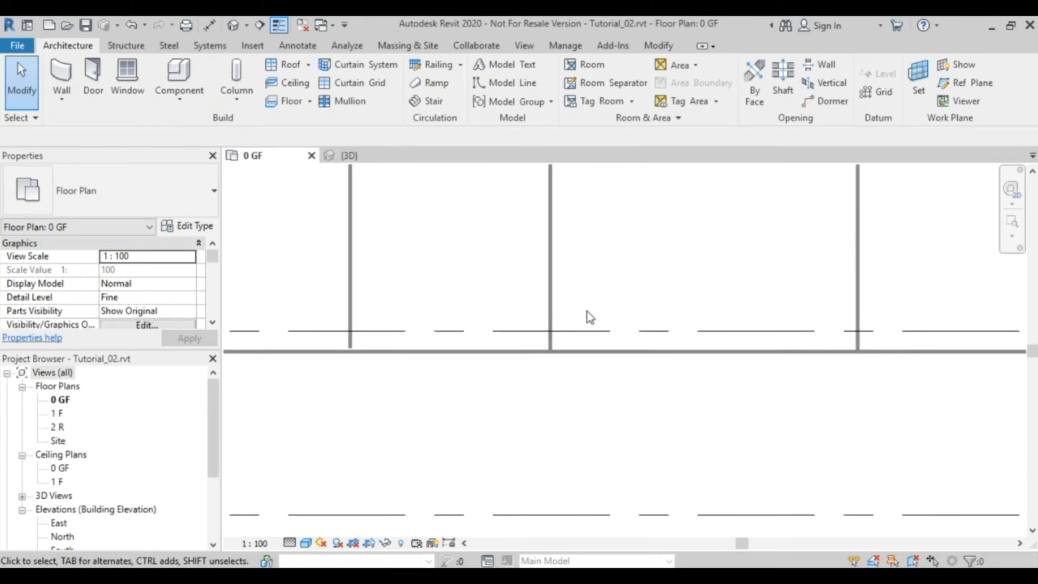
pyautogui.moveTo(640, 295); pyautogui.dragTo(612, 410, button='middle')
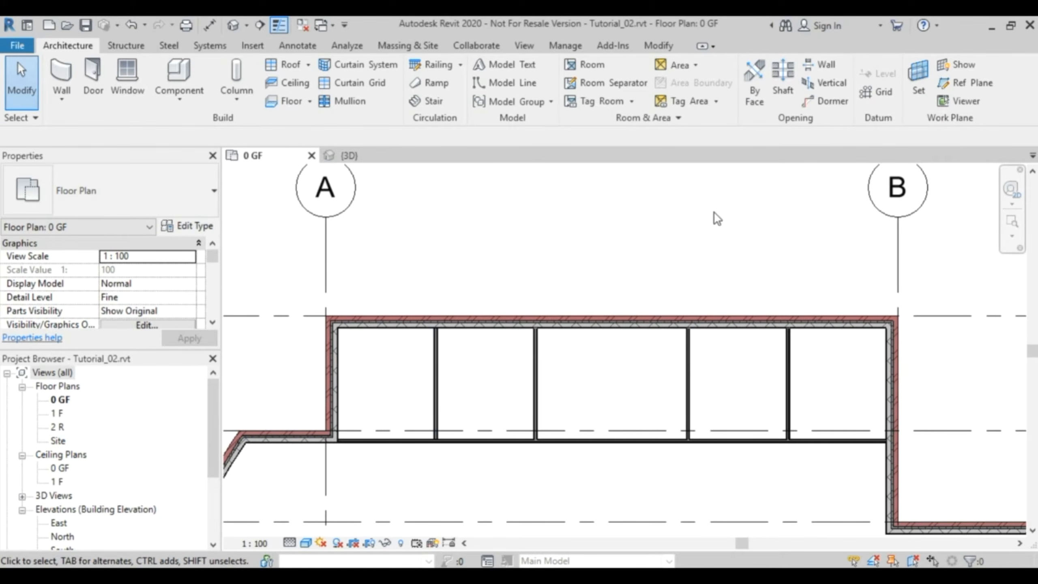
# - Draw a vertical reference plane from the midpoint of the exterior wall along grid 1 down past grid 3
pyautogui.click(963, 83)
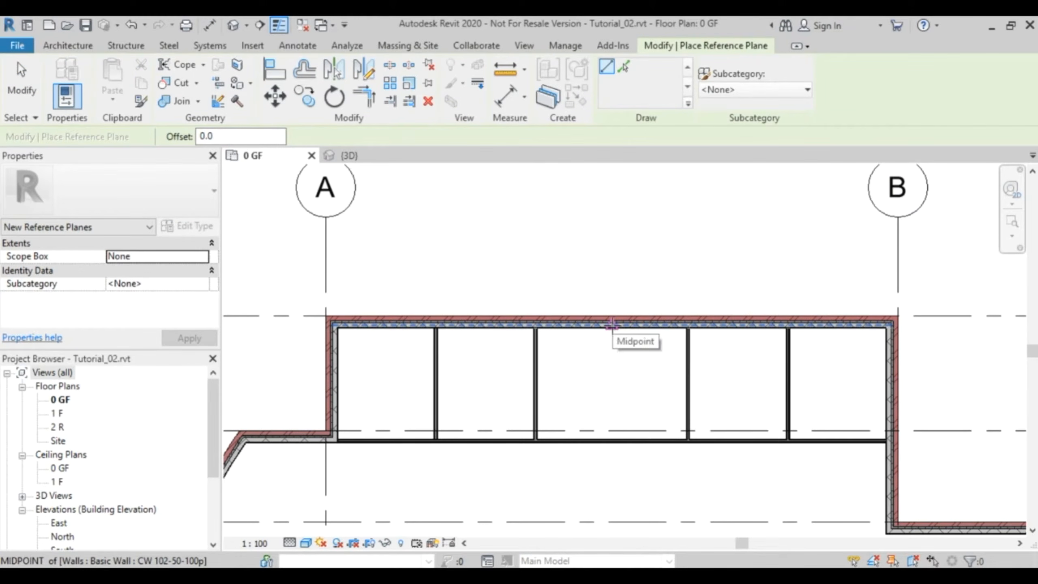
pyautogui.click(611, 326)
pyautogui.scroll(-3, 613, 475)
pyautogui.moveTo(607, 491); pyautogui.dragTo(556, 274, button='middle')
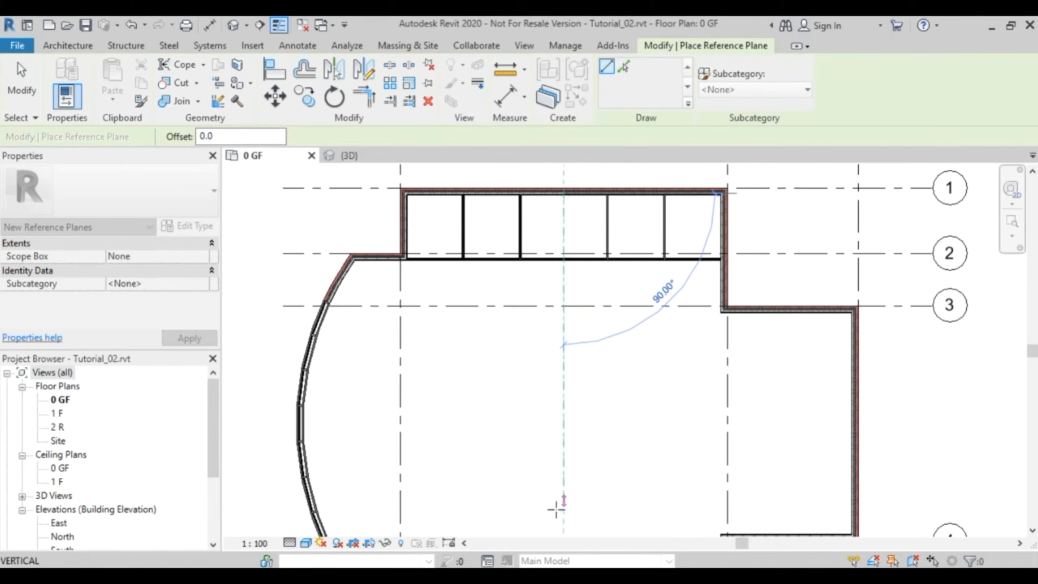
pyautogui.click(564, 518)
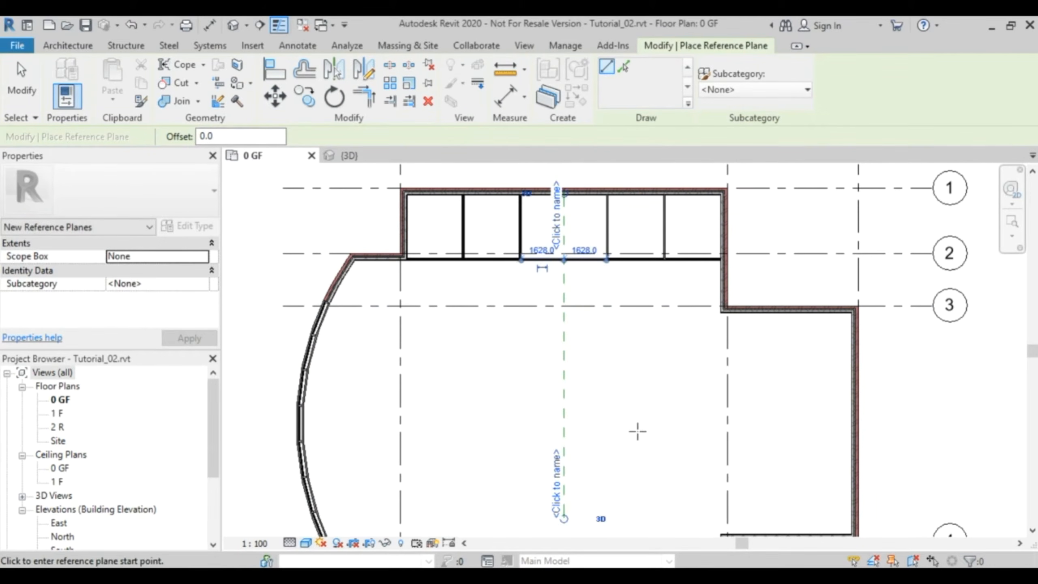
pyautogui.press('Escape')
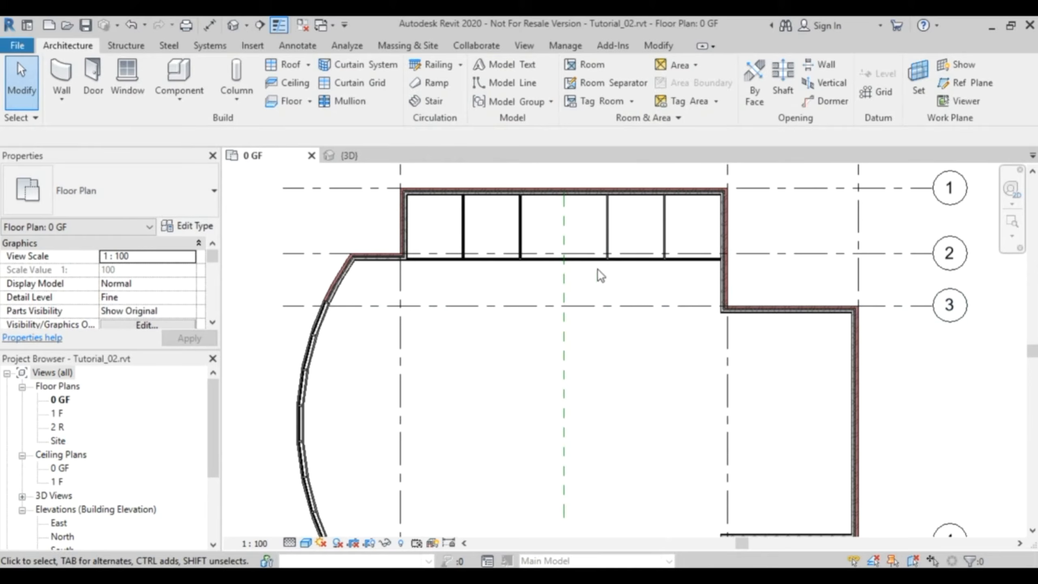
# - Start a new wall using the Interior - Blockwork 100 type
pyautogui.scroll(5, 581, 210)
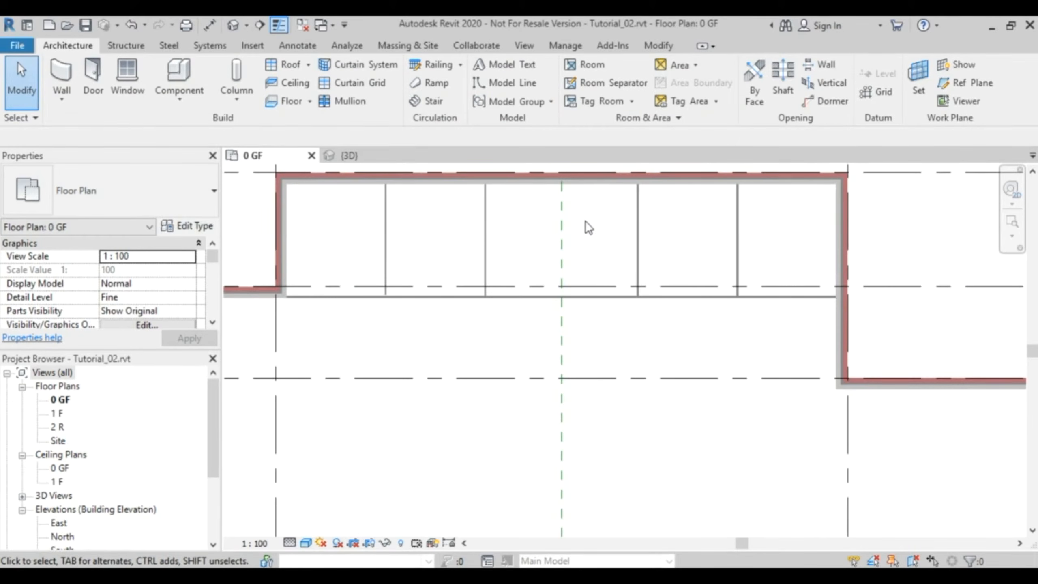
pyautogui.moveTo(588, 220); pyautogui.dragTo(613, 358, button='middle')
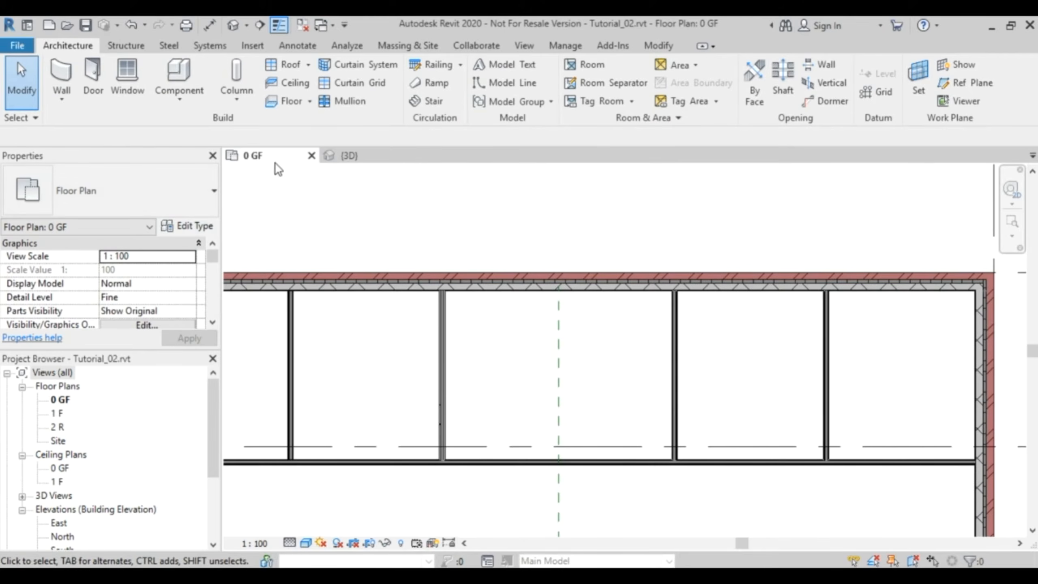
pyautogui.click(61, 76)
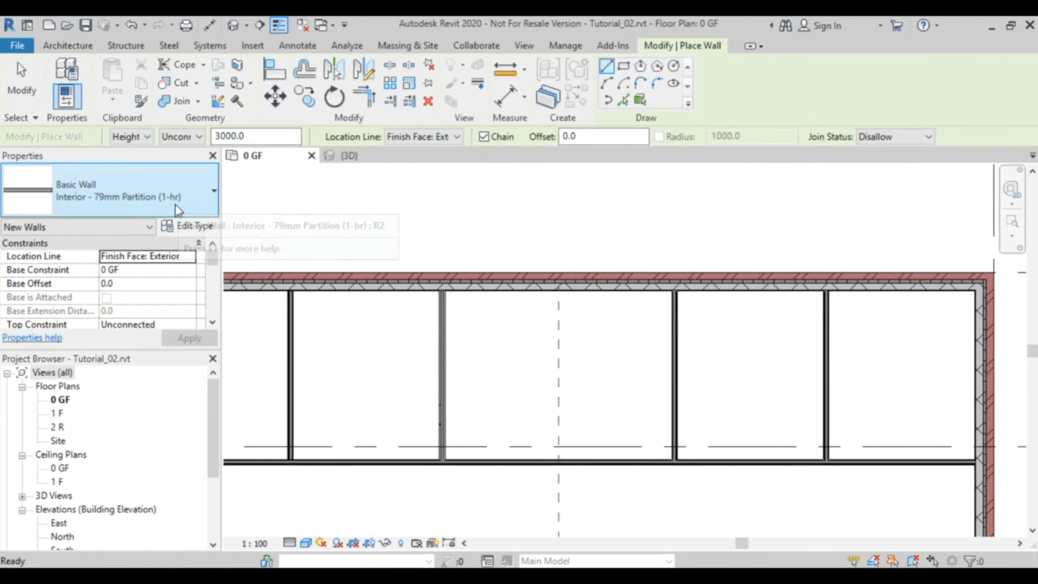
pyautogui.click(176, 193)
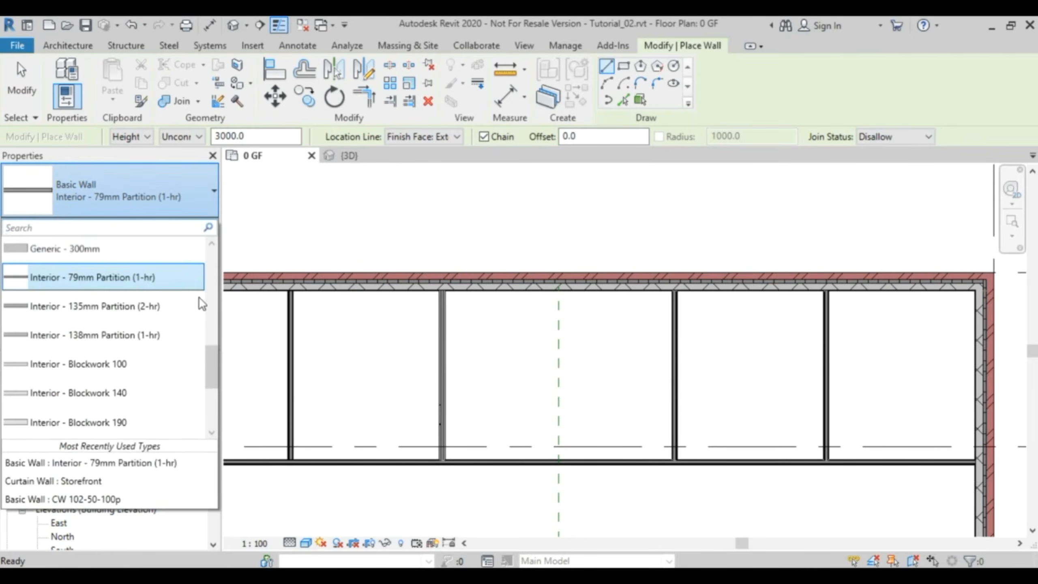
pyautogui.click(131, 367)
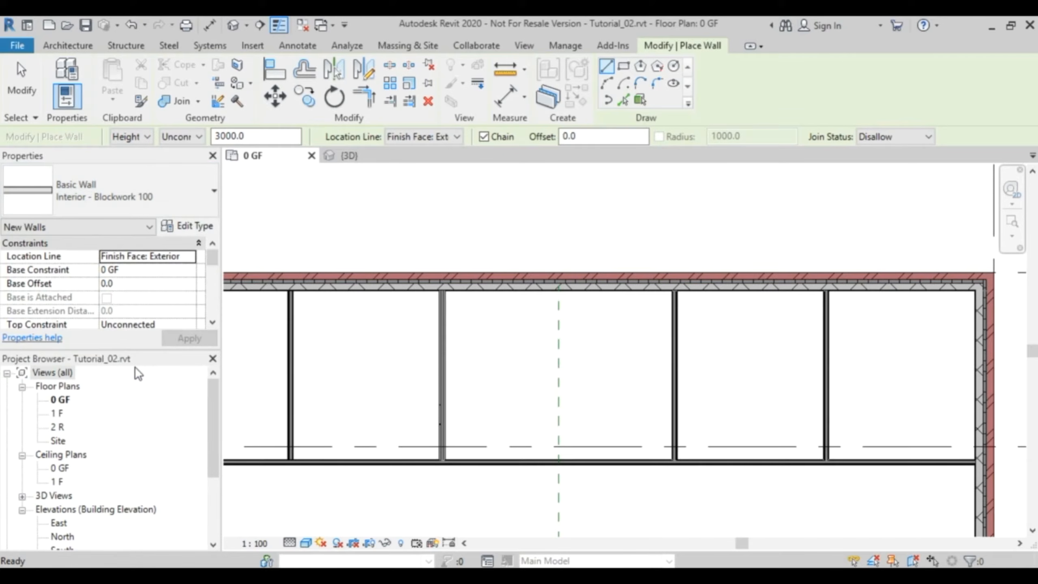
# - Duplicate the Interior - Blockwork 100 wall type under the name "Interior - Blockwork 100 - Chase"
pyautogui.click(196, 229)
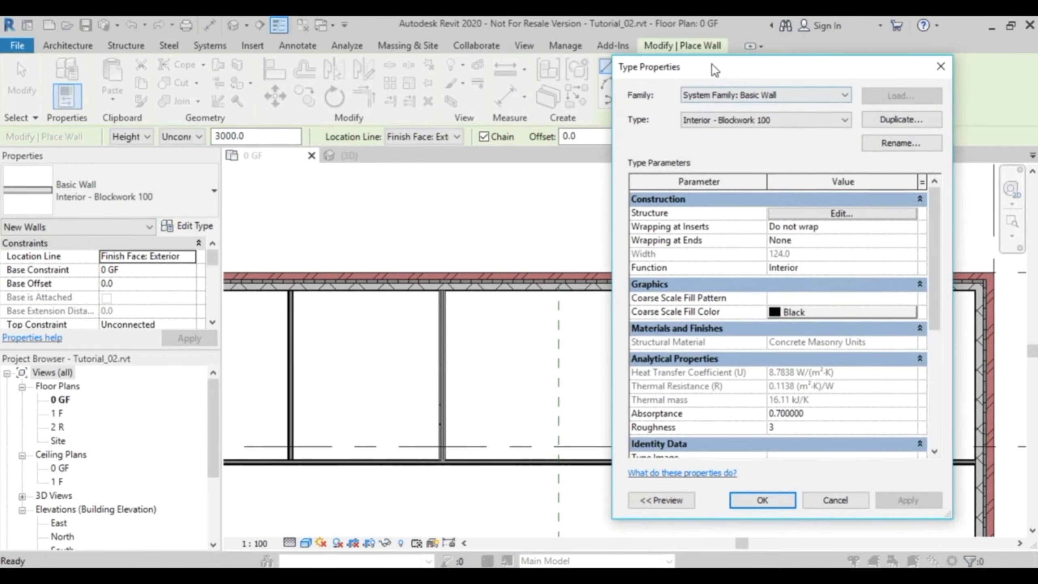
pyautogui.moveTo(712, 65); pyautogui.dragTo(390, 56)
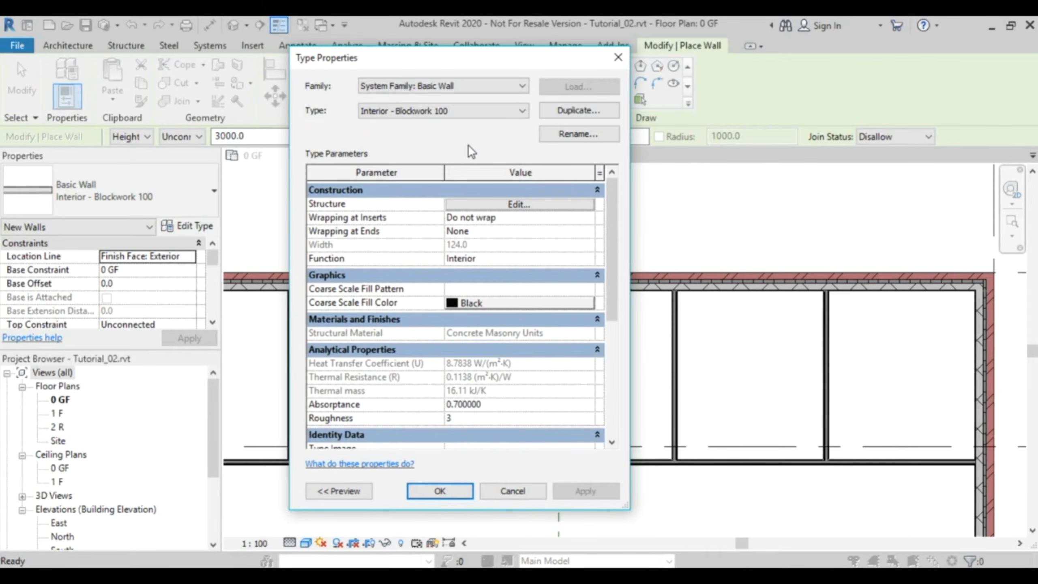
pyautogui.click(572, 111)
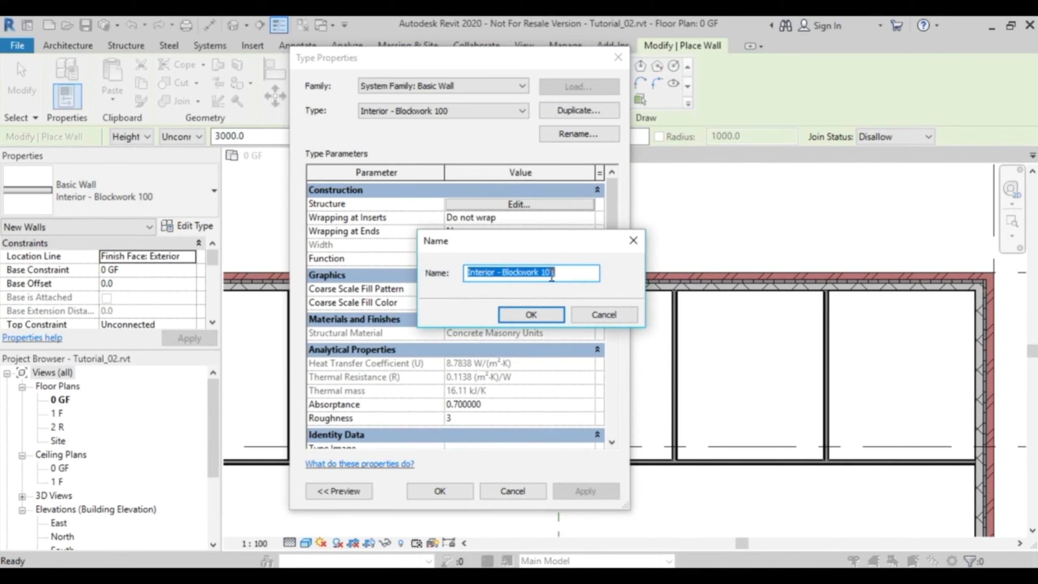
pyautogui.moveTo(551, 275); pyautogui.dragTo(563, 275)
pyautogui.write('0 ')
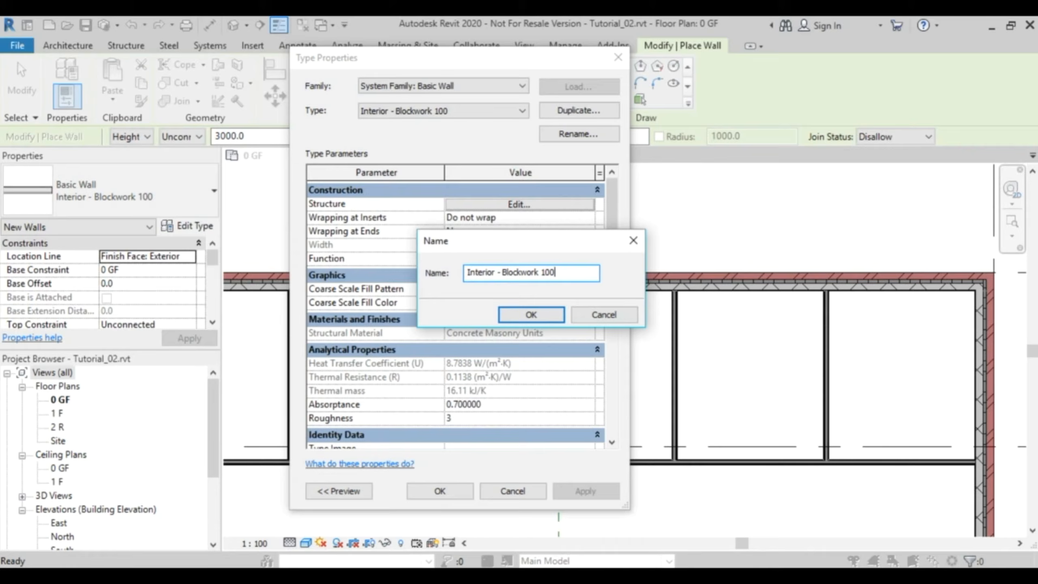
pyautogui.write('- Chase')
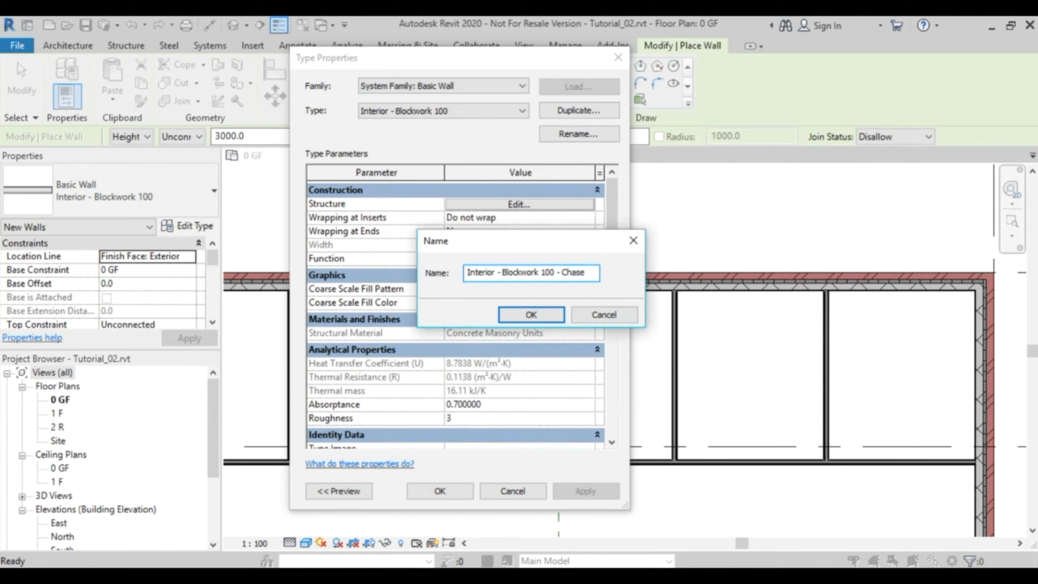
pyautogui.click(545, 315)
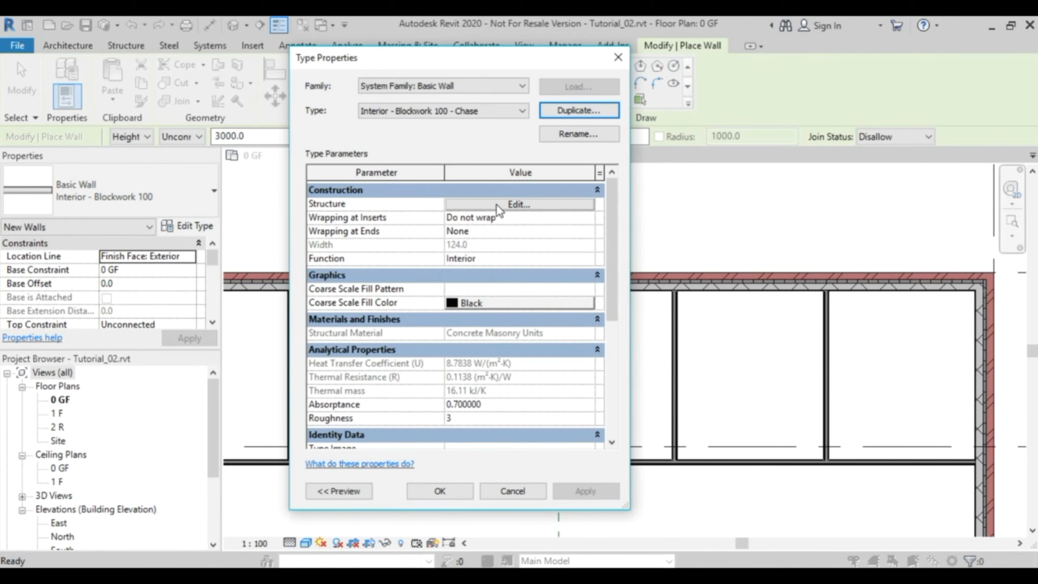
# - Delete the gypsum finish layer on the interior side of the chase wall type's structure and accept the type changes
pyautogui.click(528, 205)
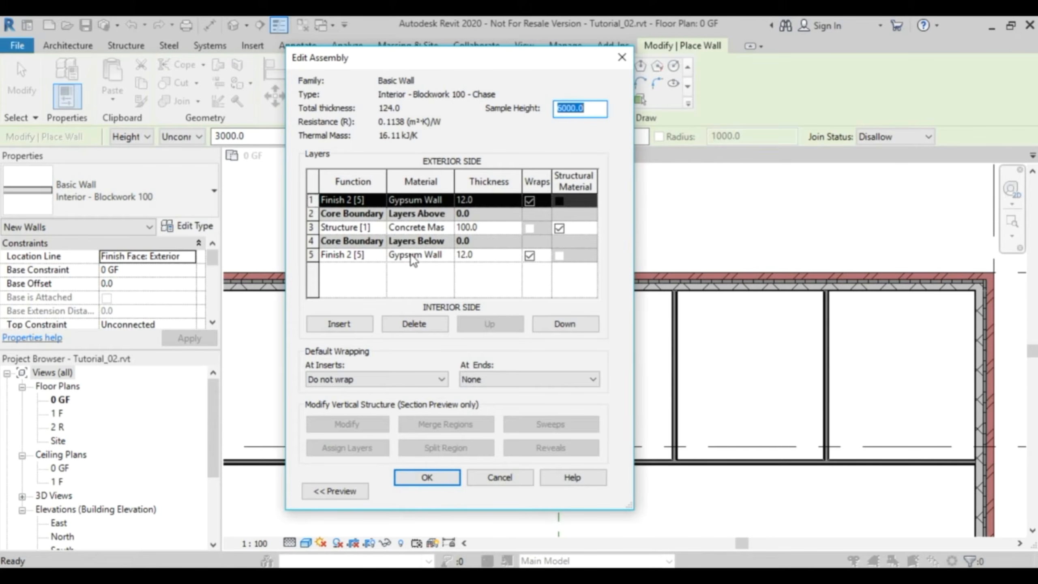
pyautogui.click(313, 255)
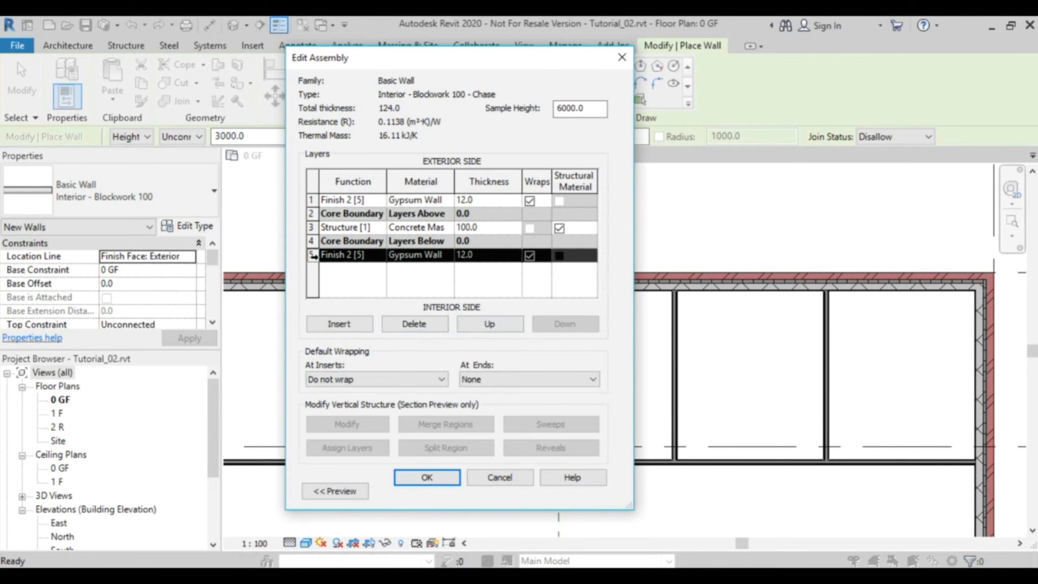
pyautogui.click(412, 326)
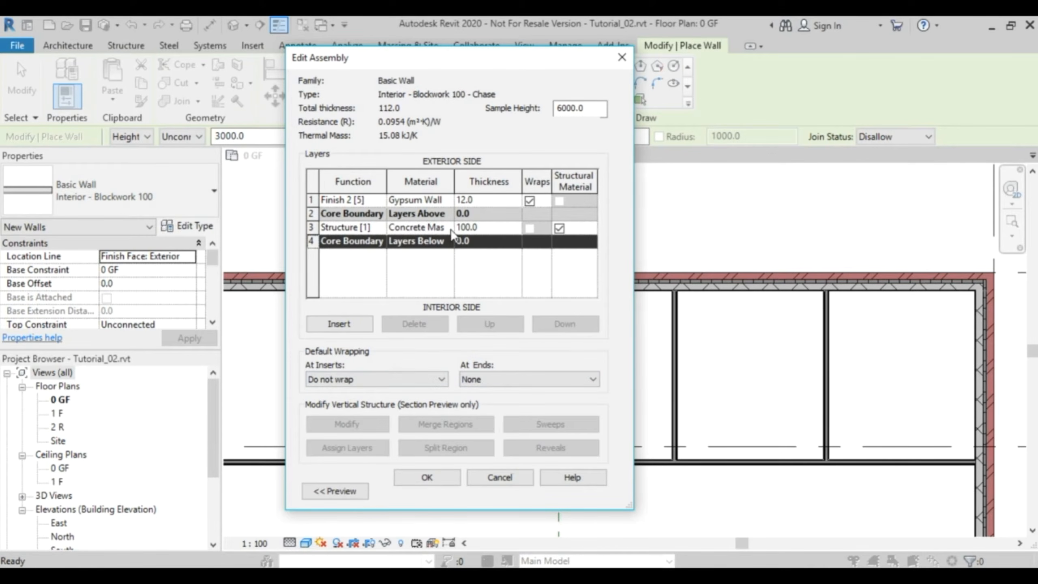
pyautogui.doubleClick(452, 179)
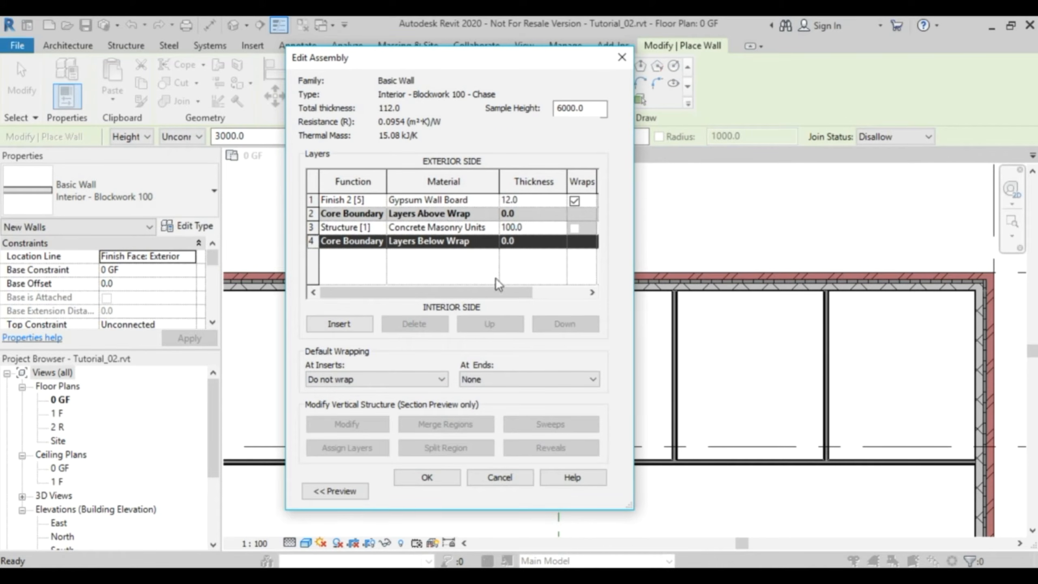
pyautogui.click(428, 475)
pyautogui.click(435, 490)
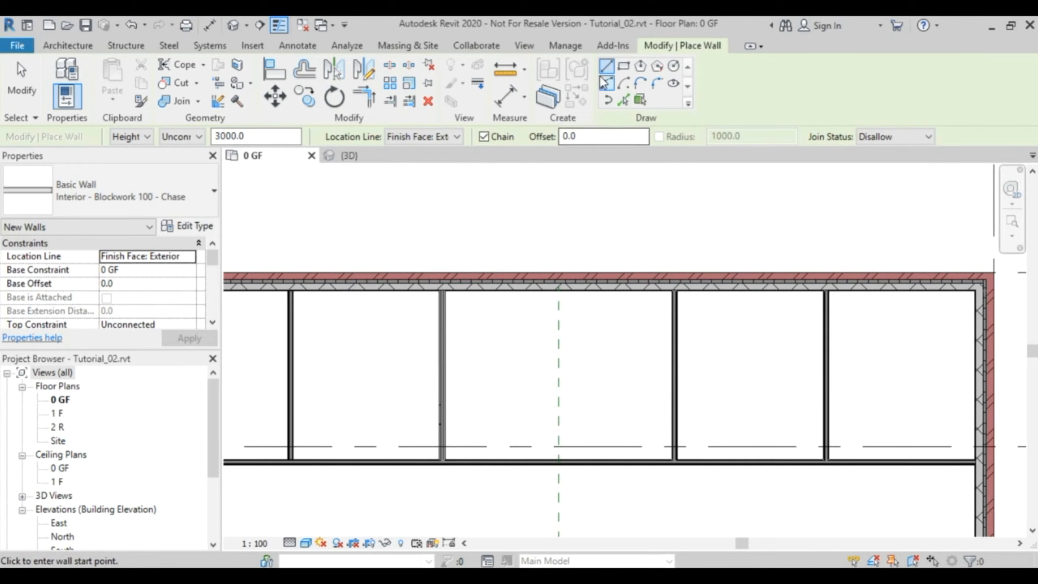
# - Draw two 1600 mm chase walls down from the exterior wall, offset 250 mm on each side of the central reference plane, with joins allowed
pyautogui.click(581, 136)
pyautogui.write('250.0')
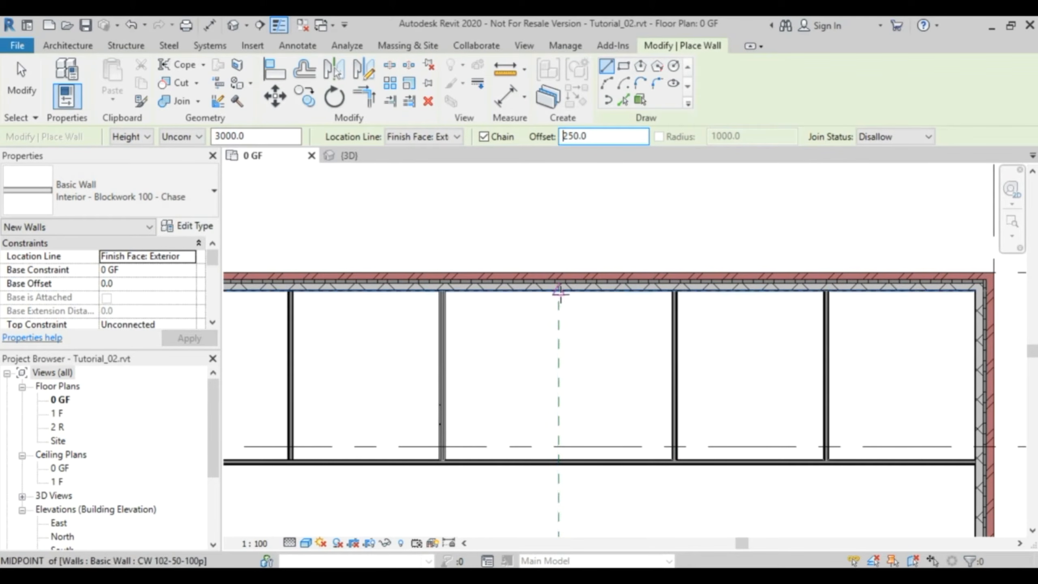
pyautogui.click(899, 136)
pyautogui.click(886, 149)
pyautogui.scroll(3, 570, 299)
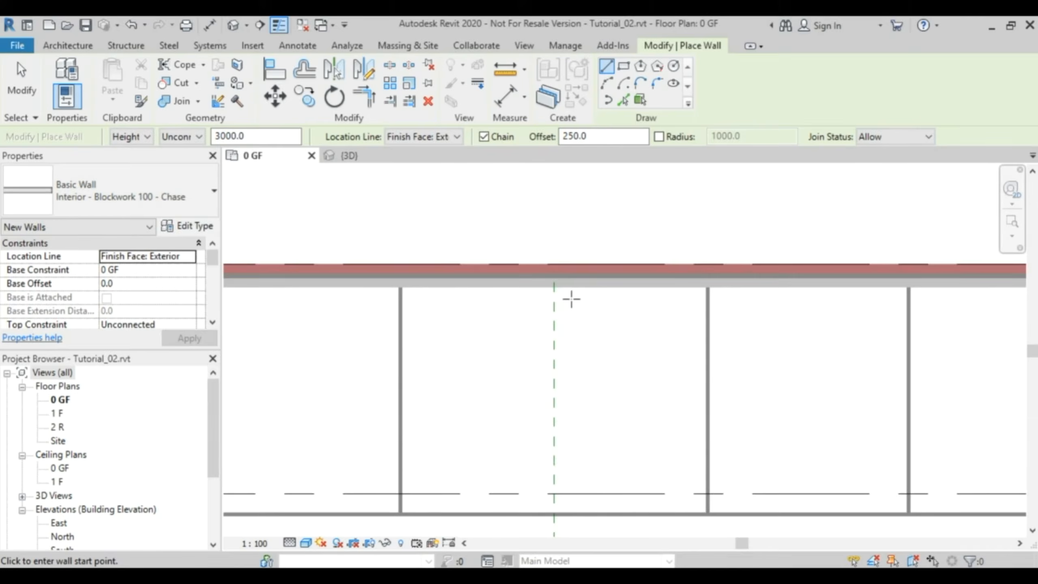
pyautogui.moveTo(590, 349); pyautogui.dragTo(558, 305, button='middle')
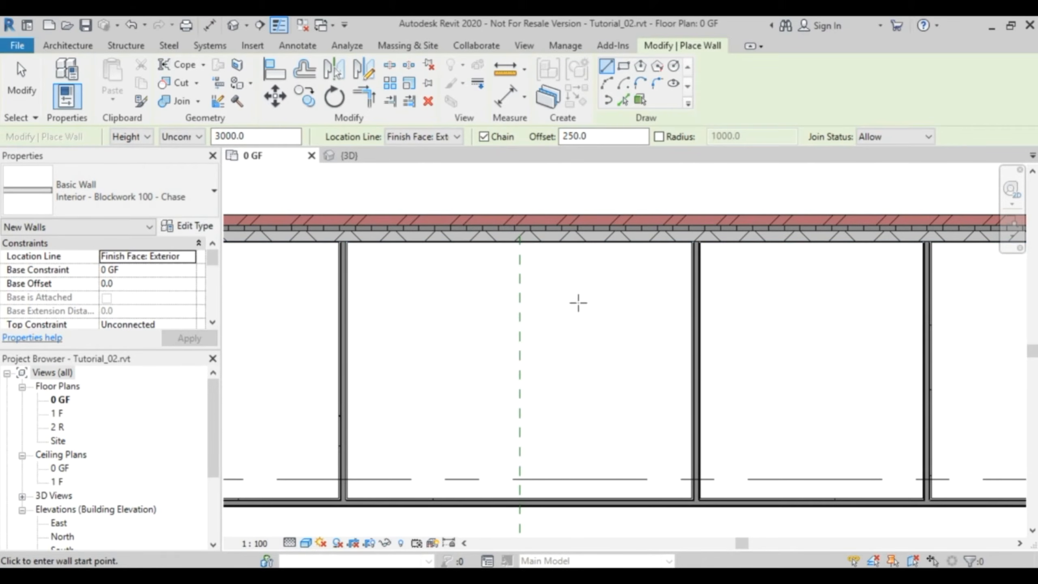
pyautogui.click(520, 242)
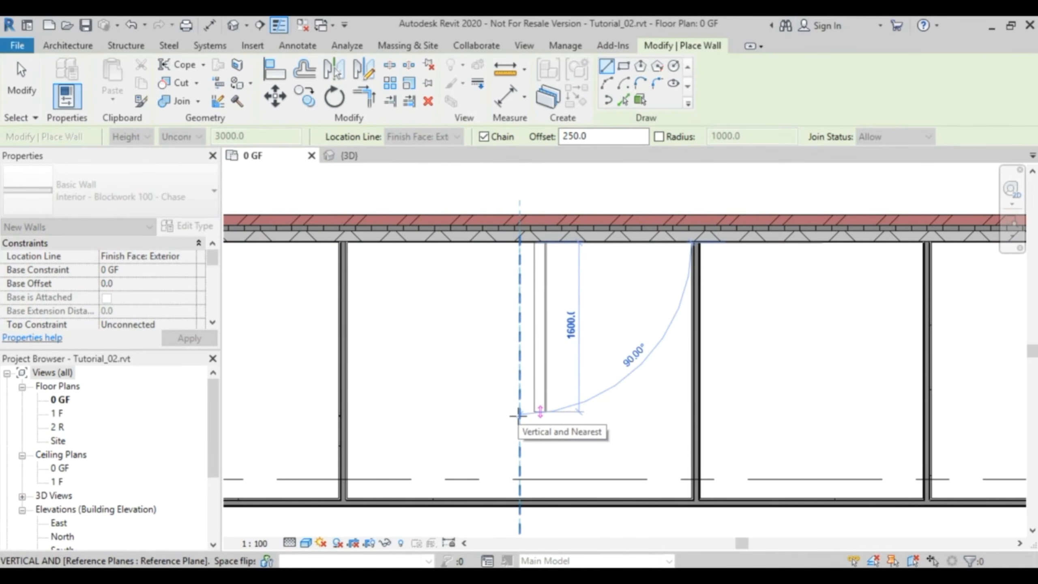
pyautogui.click(520, 413)
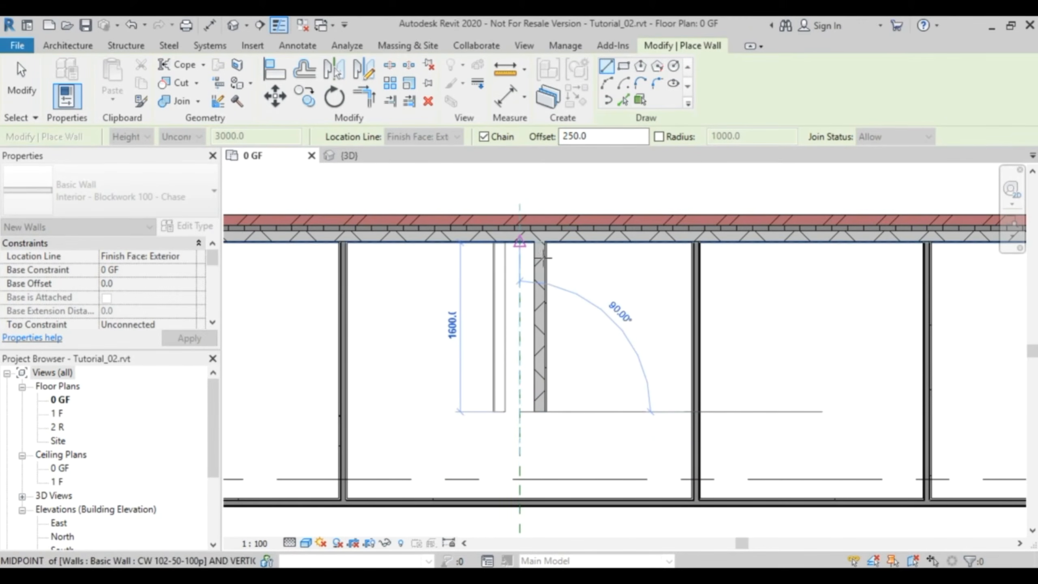
pyautogui.click(520, 242)
pyautogui.press('Escape')
pyautogui.press('Escape')
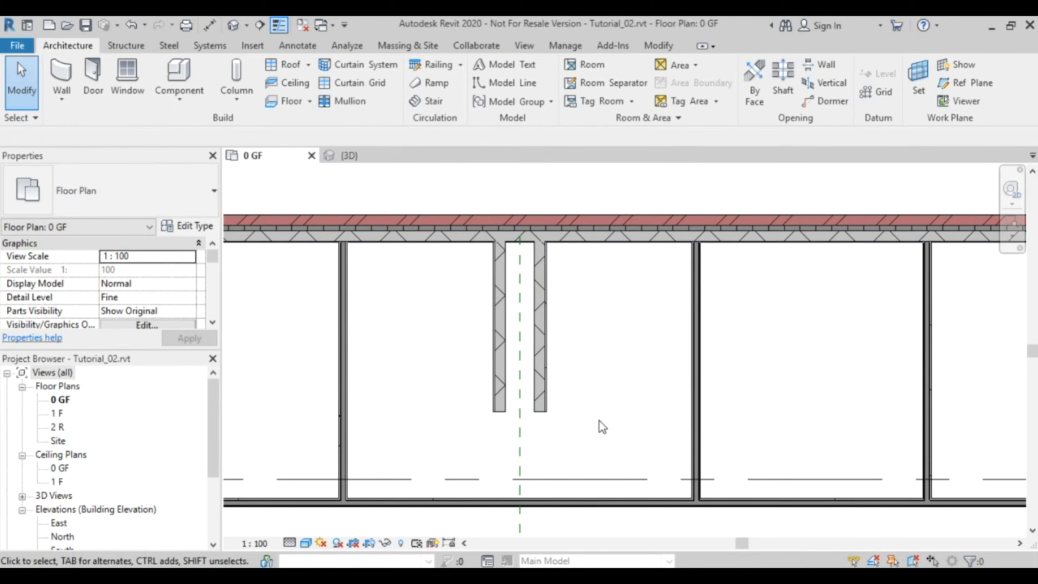
# - Create a horizontal reference plane offset 900 mm above the horizontal partition by picking that wall's line
pyautogui.click(964, 81)
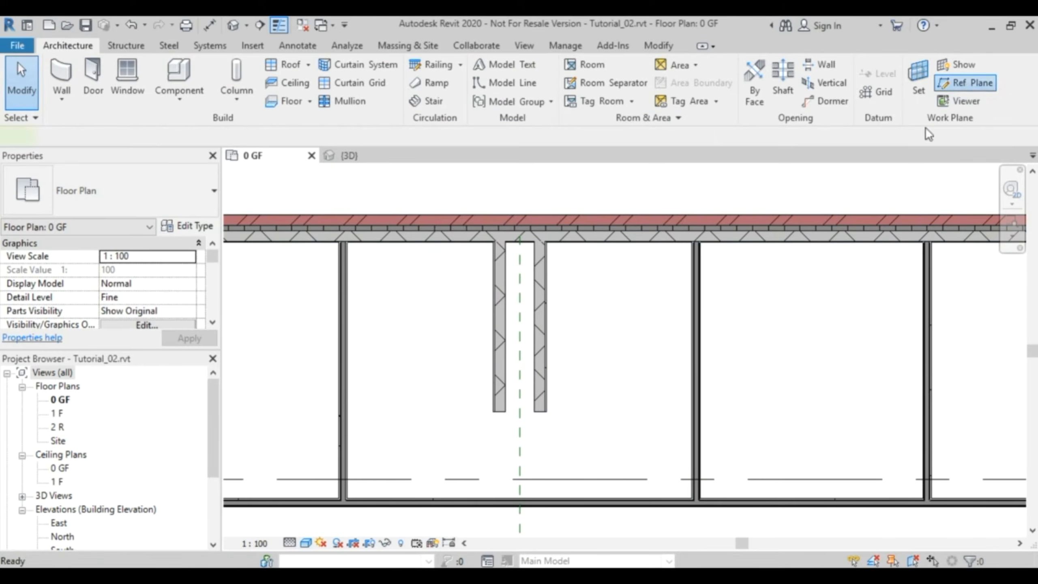
pyautogui.click(624, 67)
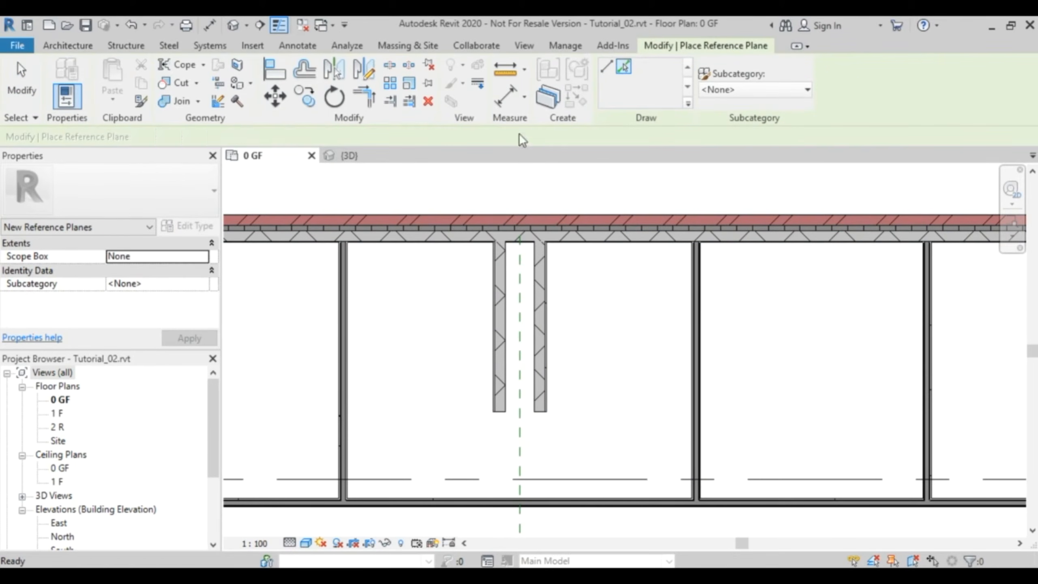
pyautogui.doubleClick(207, 136)
pyautogui.write('900')
pyautogui.press('Return')
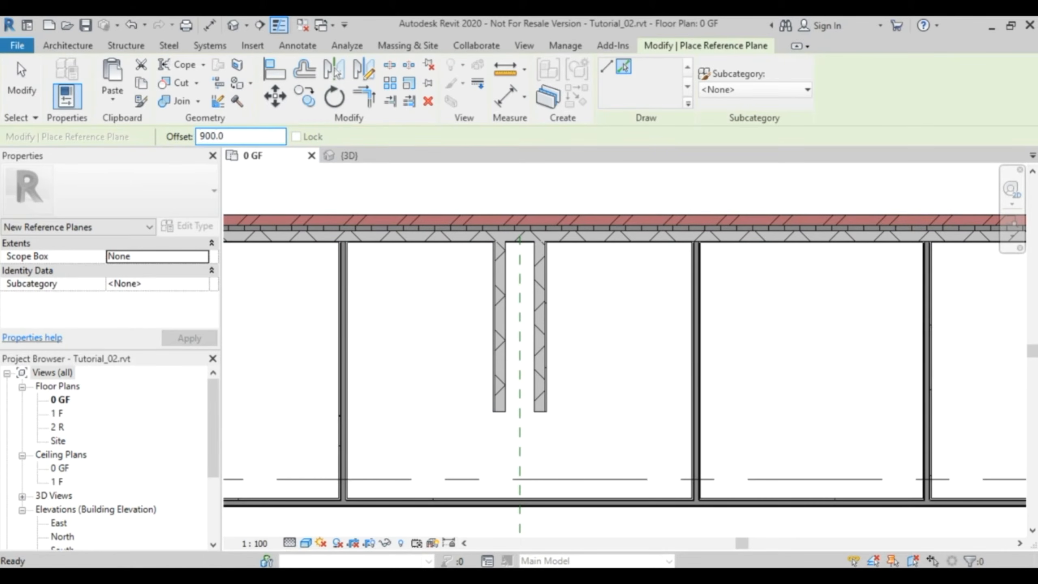
pyautogui.click(558, 500)
pyautogui.press('Escape')
pyautogui.press('Escape')
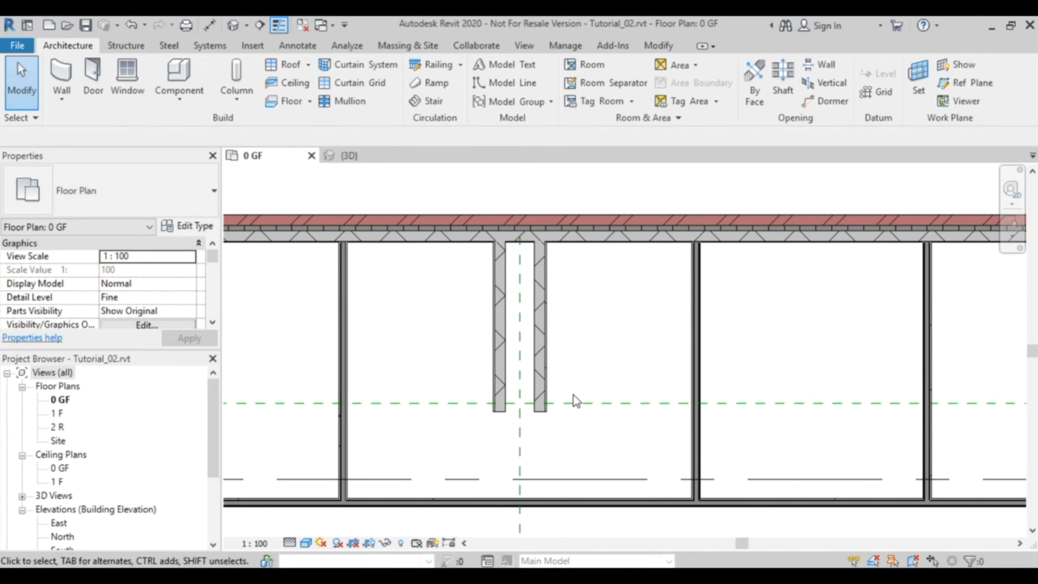
# - Draw a matching chase wall along the horizontal reference plane, connecting the outer faces of the two vertical chase walls
pyautogui.scroll(3, 538, 376)
pyautogui.click(547, 387)
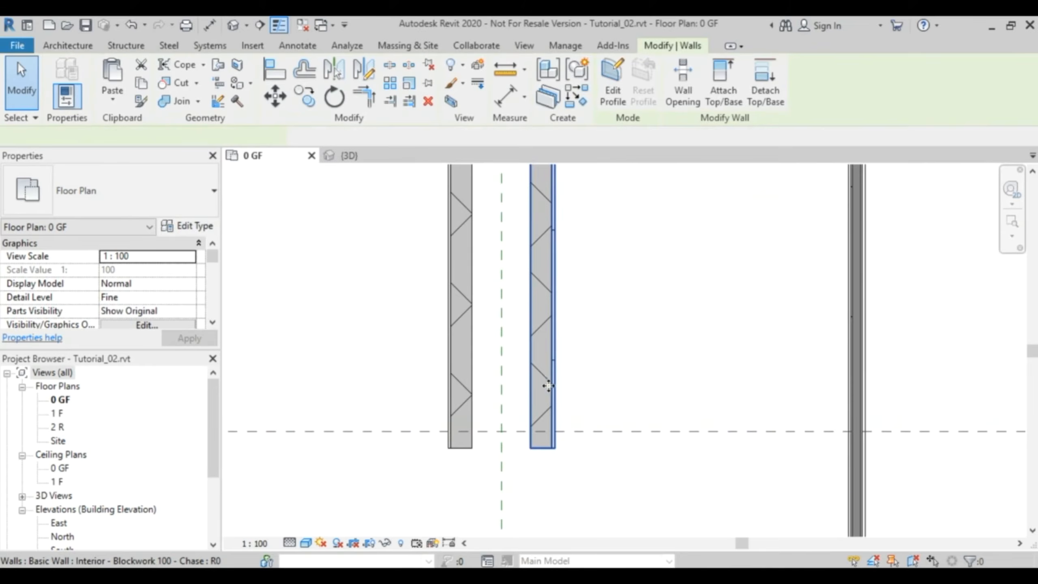
pyautogui.rightClick(543, 388)
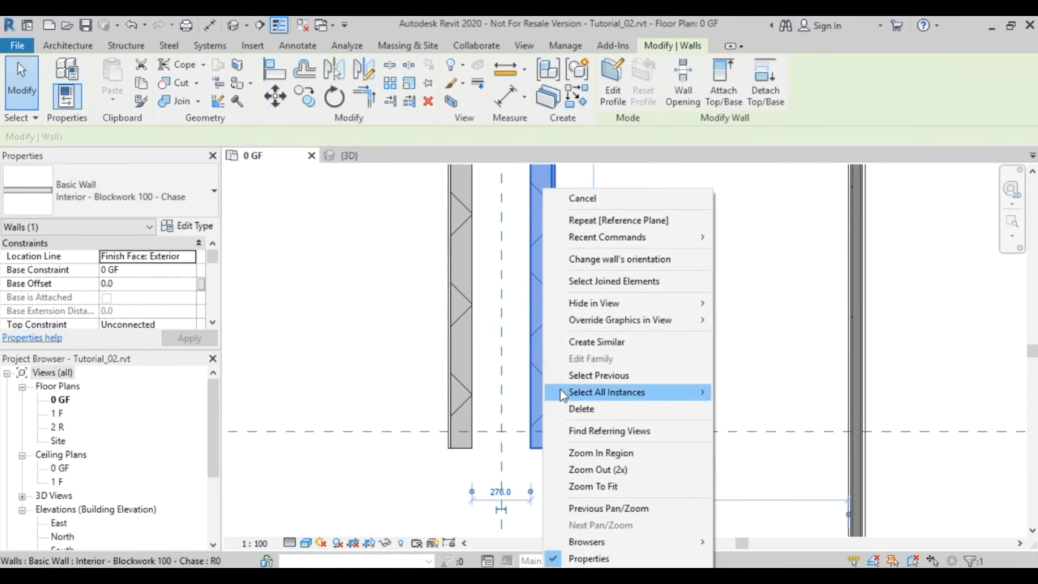
pyautogui.click(621, 342)
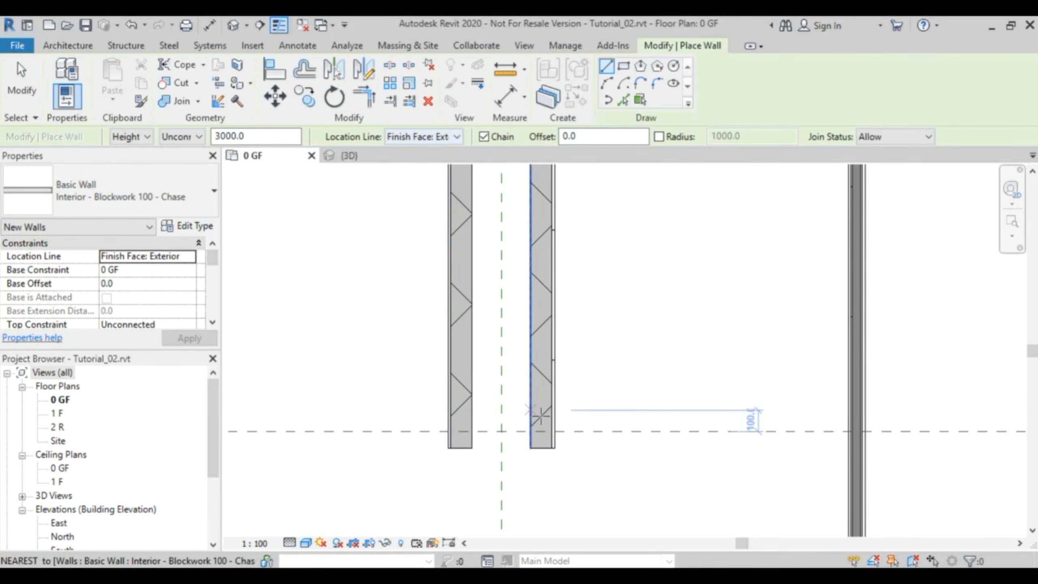
pyautogui.click(555, 431)
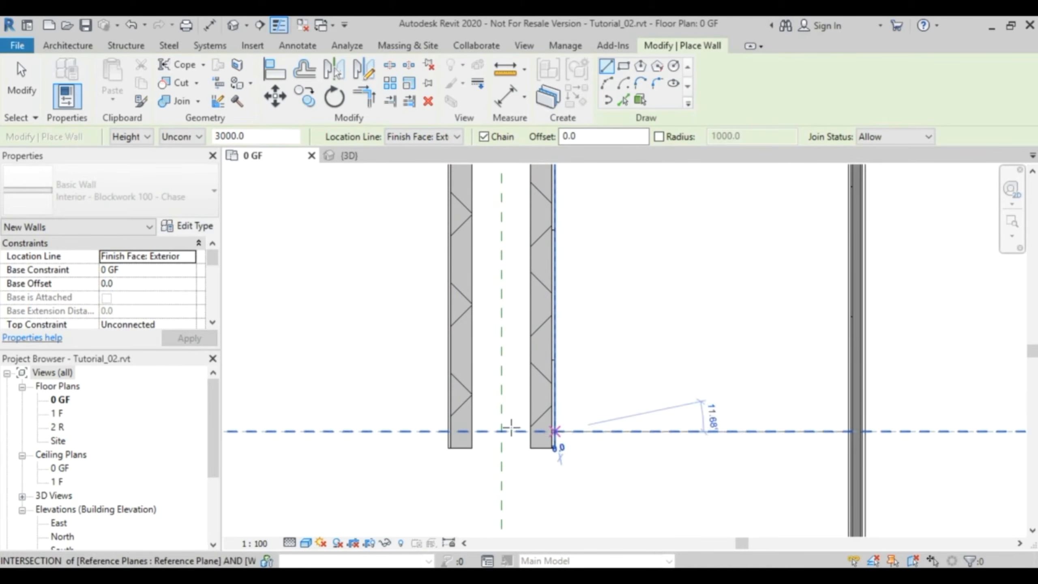
pyautogui.click(447, 431)
pyautogui.press('Escape')
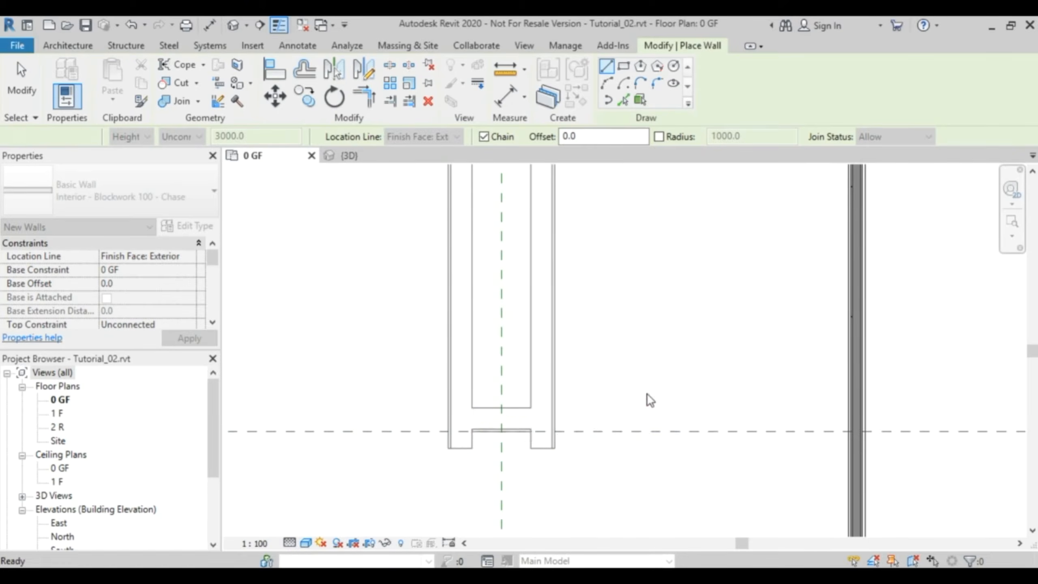
pyautogui.press('Escape')
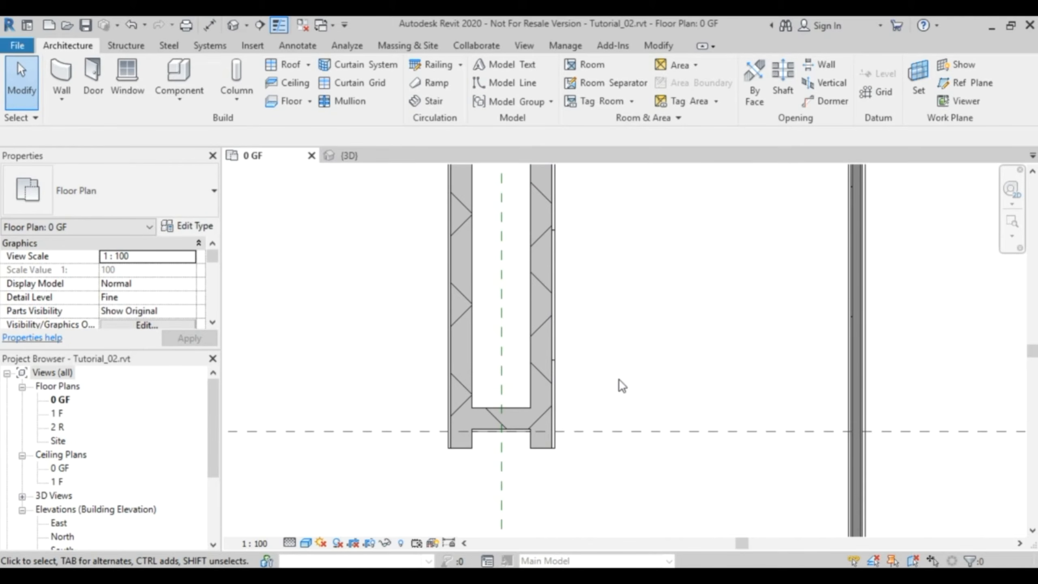
# - Trim both bottom corners of the chase so the two vertical walls end cleanly at the horizontal chase wall
pyautogui.scroll(-3, 587, 218)
pyautogui.moveTo(593, 243); pyautogui.dragTo(584, 308, button='middle')
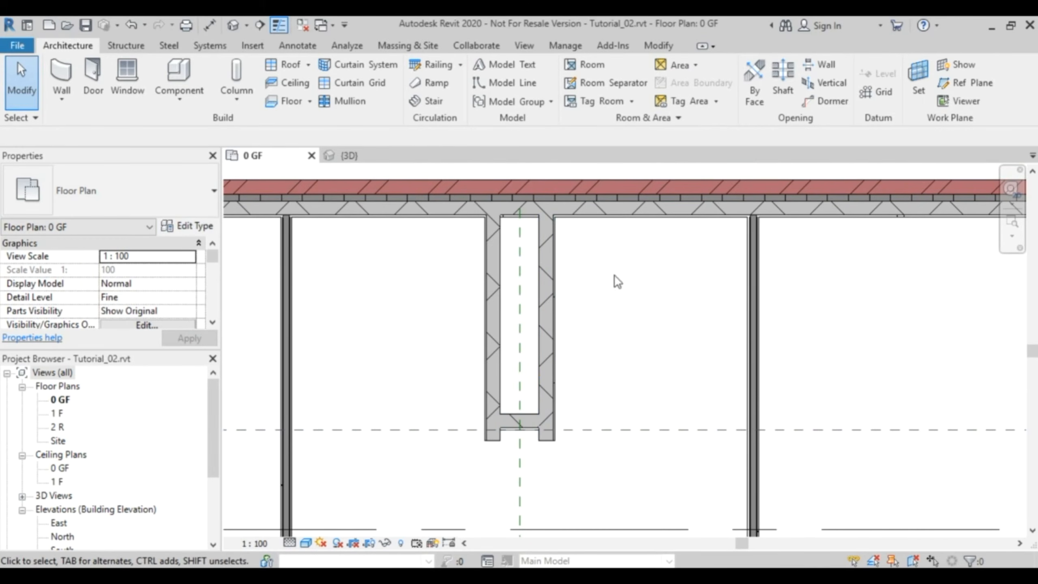
pyautogui.click(654, 47)
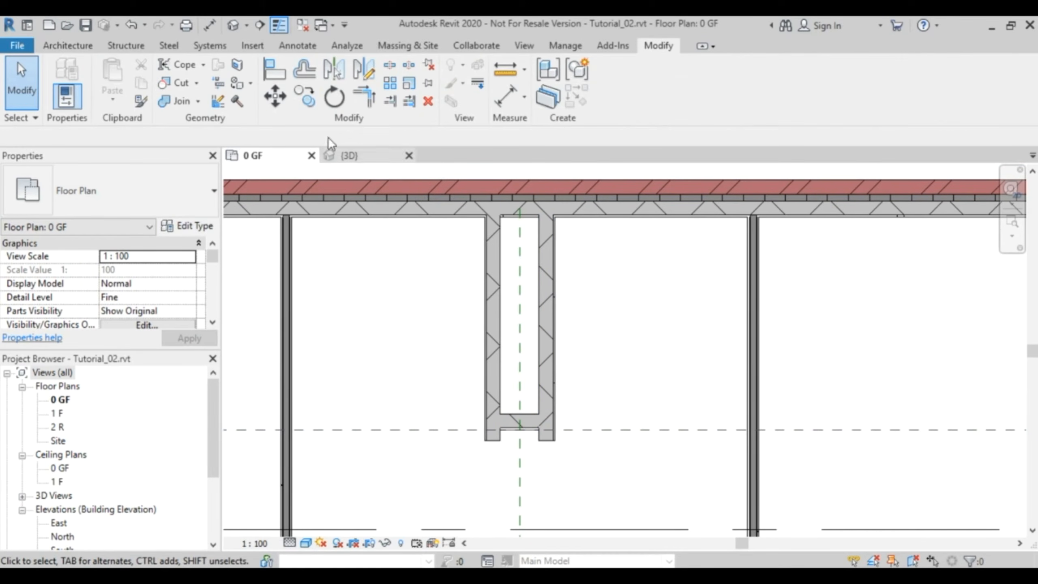
pyautogui.click(371, 102)
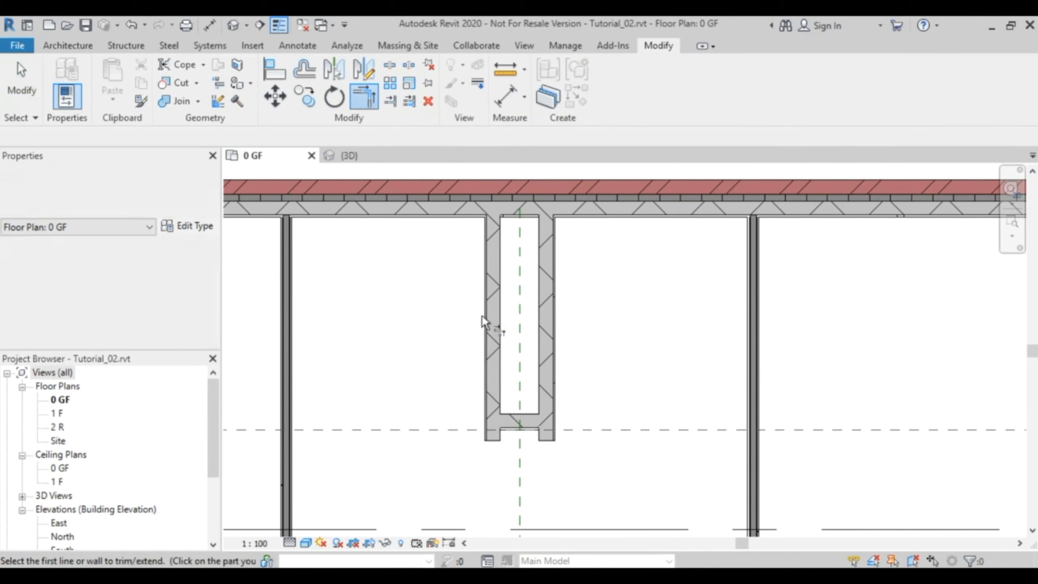
pyautogui.click(547, 370)
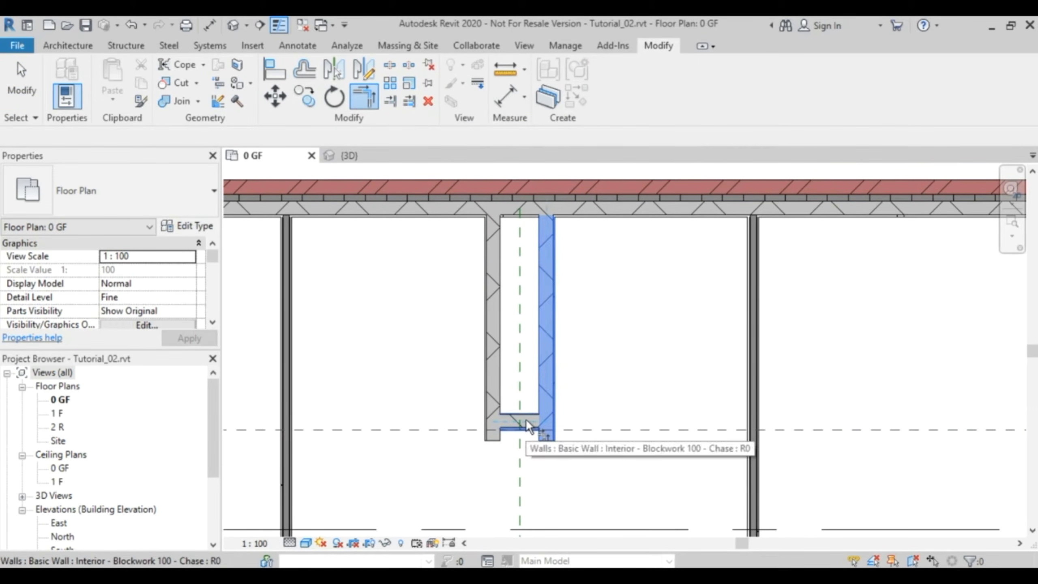
pyautogui.click(526, 419)
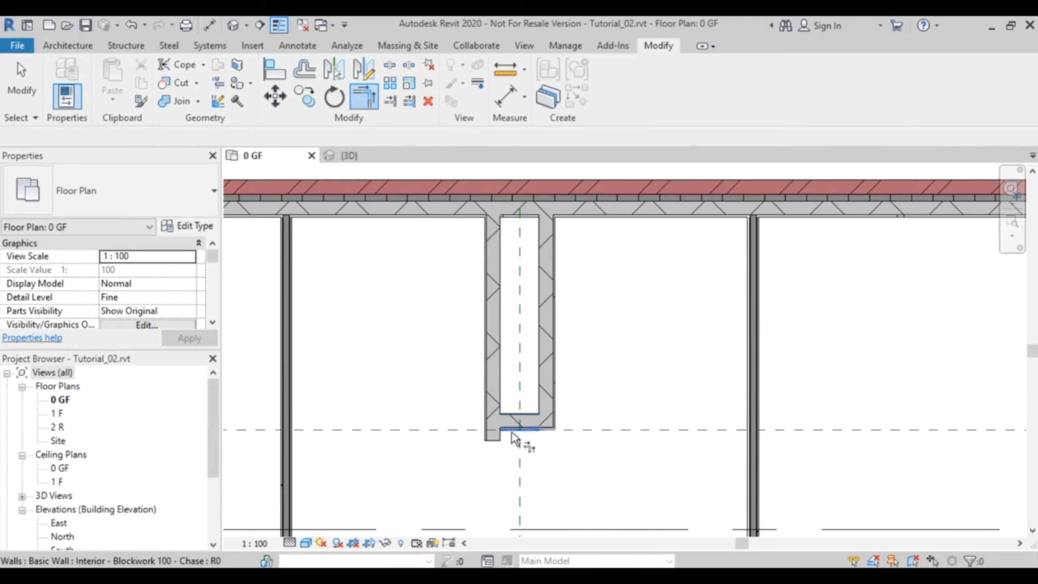
pyautogui.click(511, 419)
pyautogui.click(492, 369)
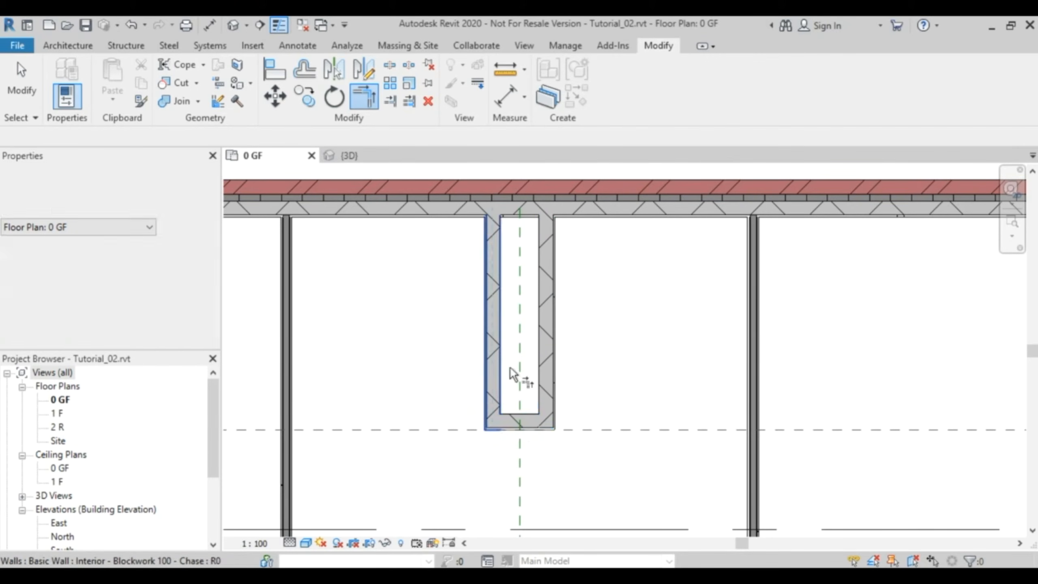
pyautogui.press('Escape')
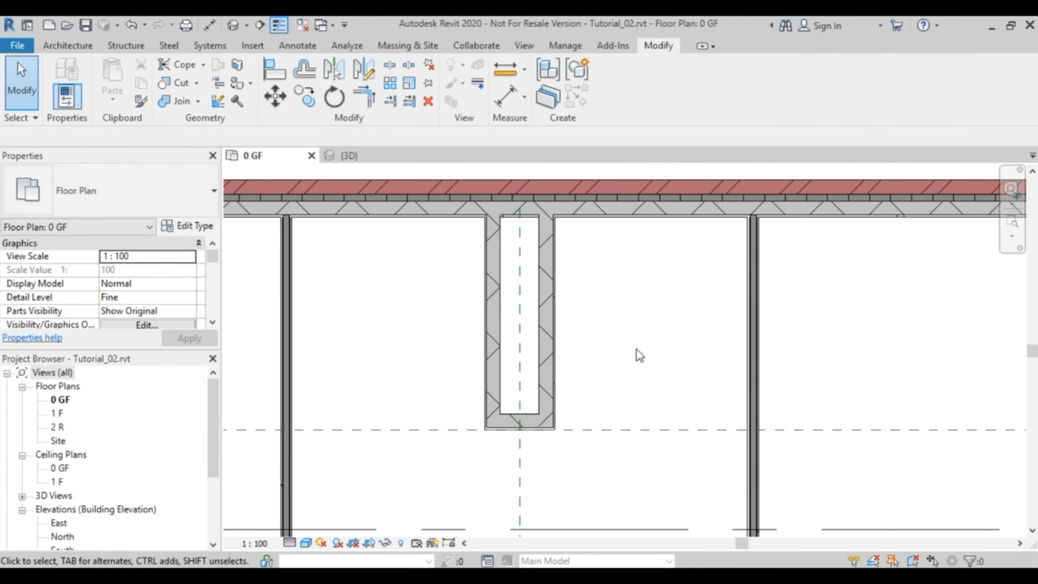
# - Draw an Interior - Blockwork 100 wall, located by Wall Centerline, 900 mm down the central reference plane from the chase to the horizontal partition
pyautogui.scroll(-2, 607, 411)
pyautogui.moveTo(584, 434); pyautogui.dragTo(574, 372, button='middle')
pyautogui.scroll(1, 534, 373)
pyautogui.scroll(1, 534, 373)
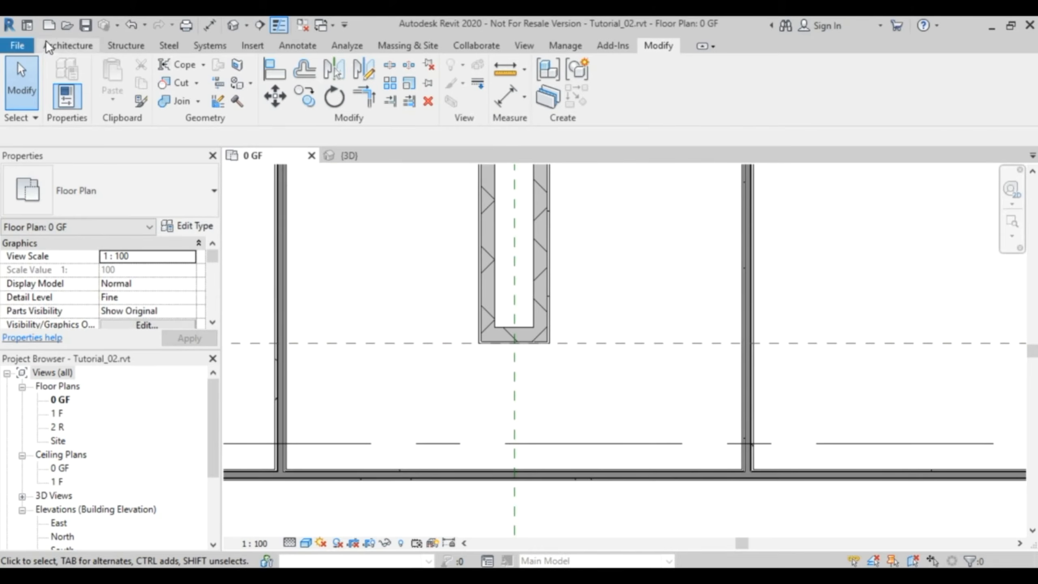
pyautogui.click(66, 46)
pyautogui.click(65, 74)
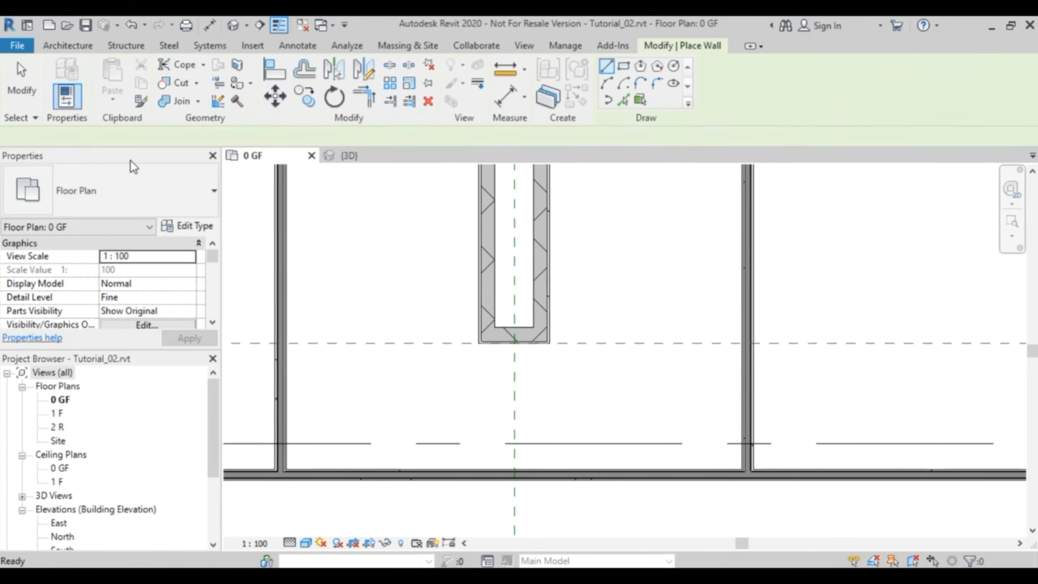
pyautogui.click(201, 190)
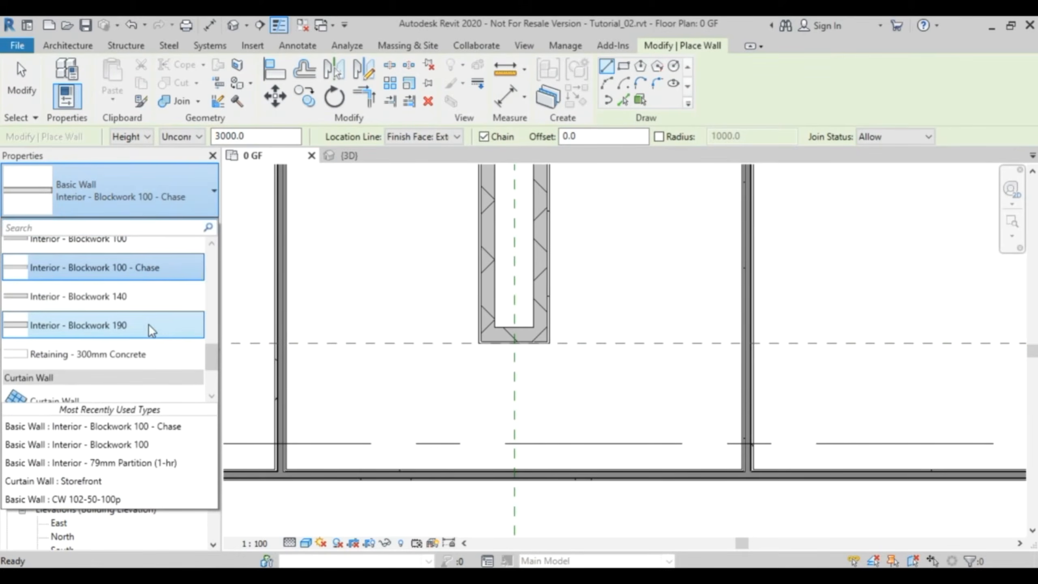
pyautogui.moveTo(208, 357); pyautogui.dragTo(211, 341)
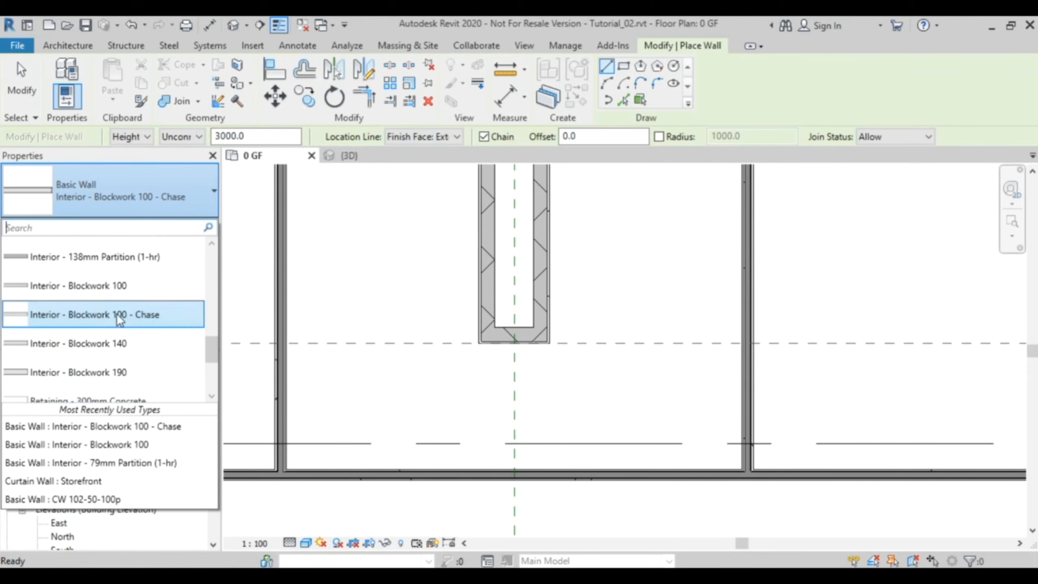
pyautogui.click(100, 285)
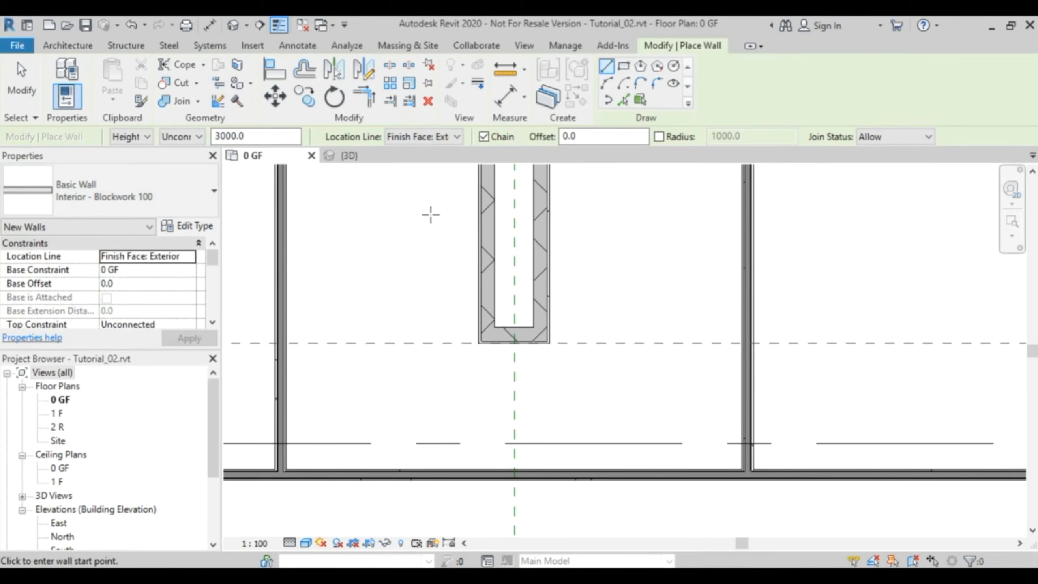
pyautogui.click(458, 135)
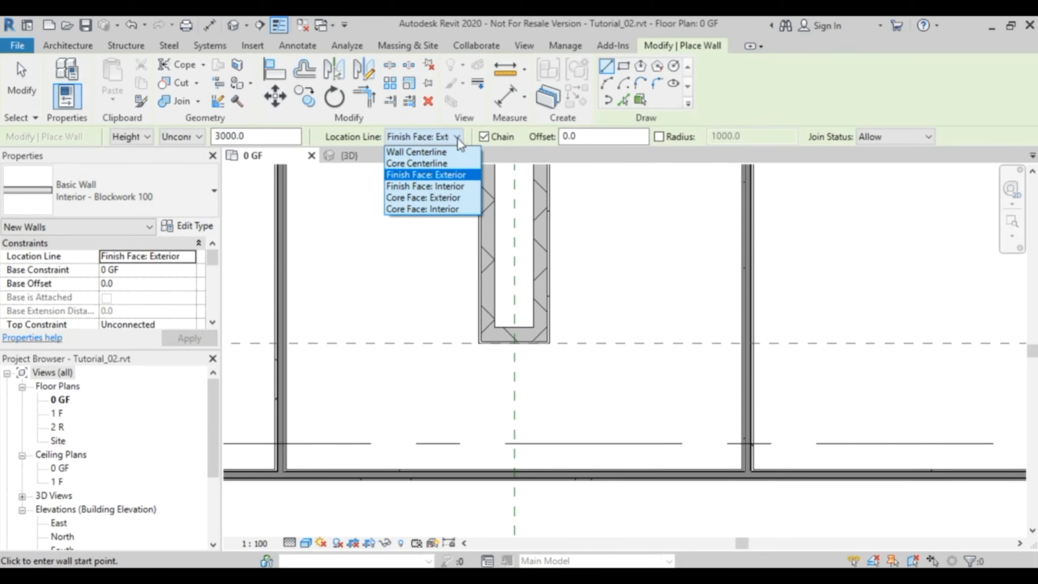
pyautogui.click(440, 155)
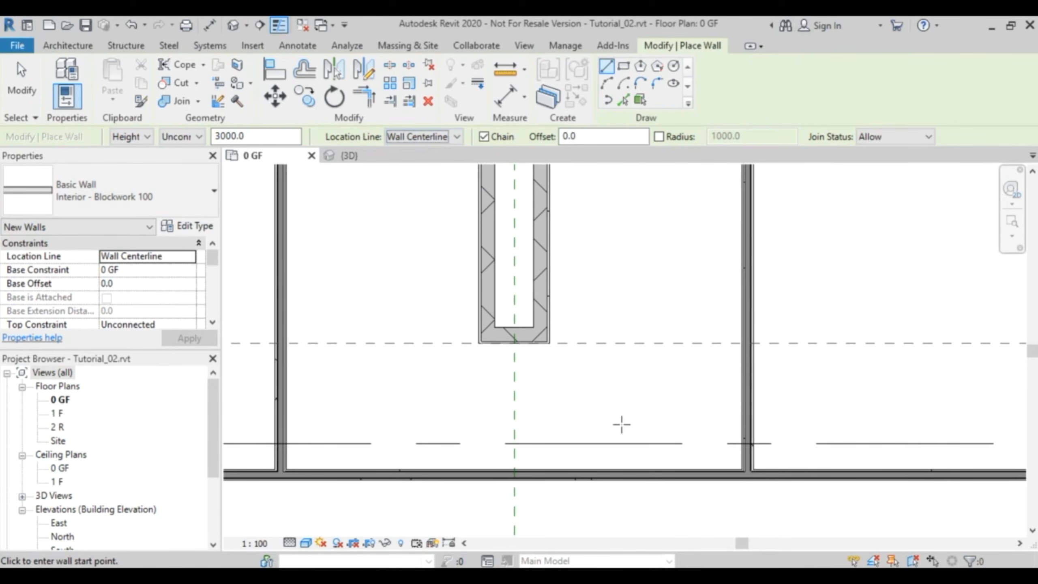
pyautogui.click(514, 343)
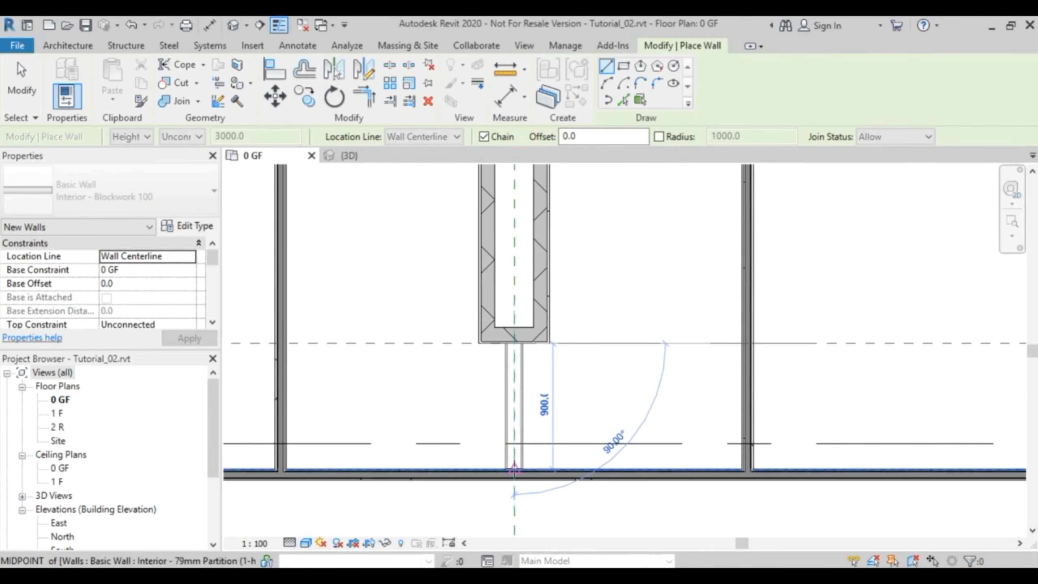
pyautogui.click(515, 474)
pyautogui.press('Escape')
pyautogui.press('Escape')
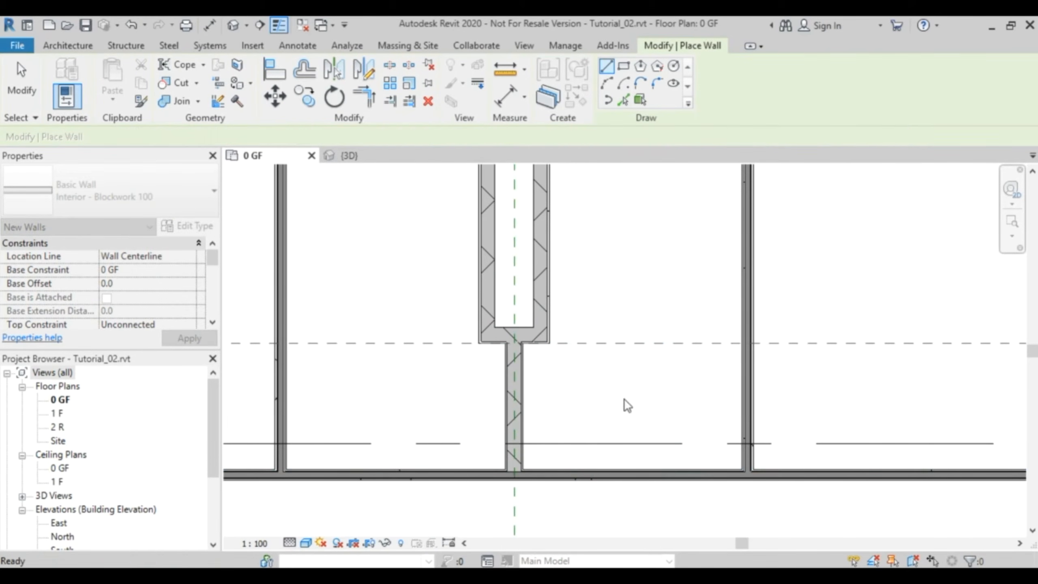
# - Set the top constraint of the three chase walls to Up to level: 3 P
pyautogui.scroll(-3, 561, 315)
pyautogui.moveTo(550, 301); pyautogui.dragTo(623, 293, button='middle')
pyautogui.scroll(4, 563, 278)
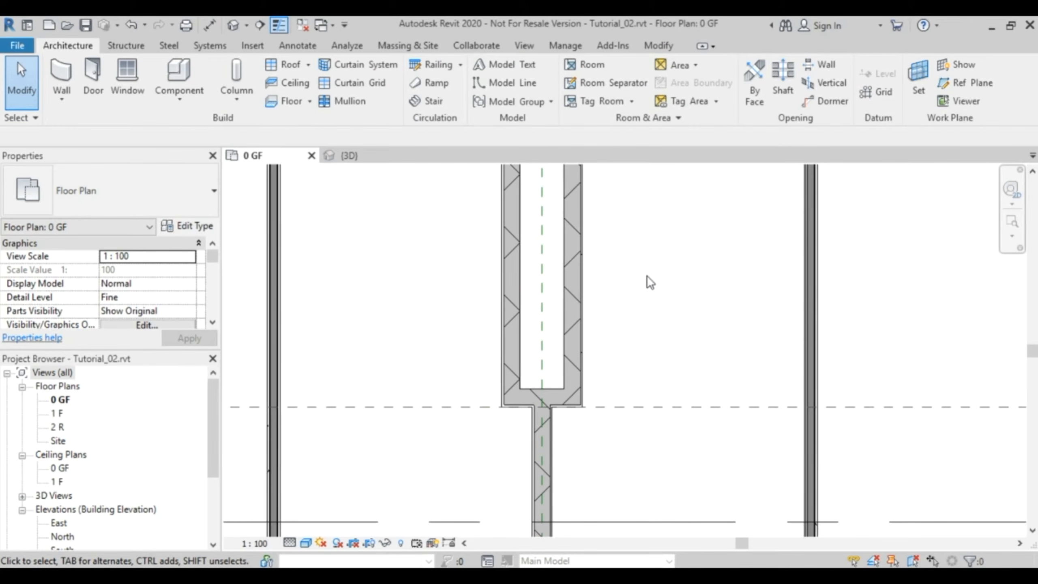
pyautogui.click(574, 279)
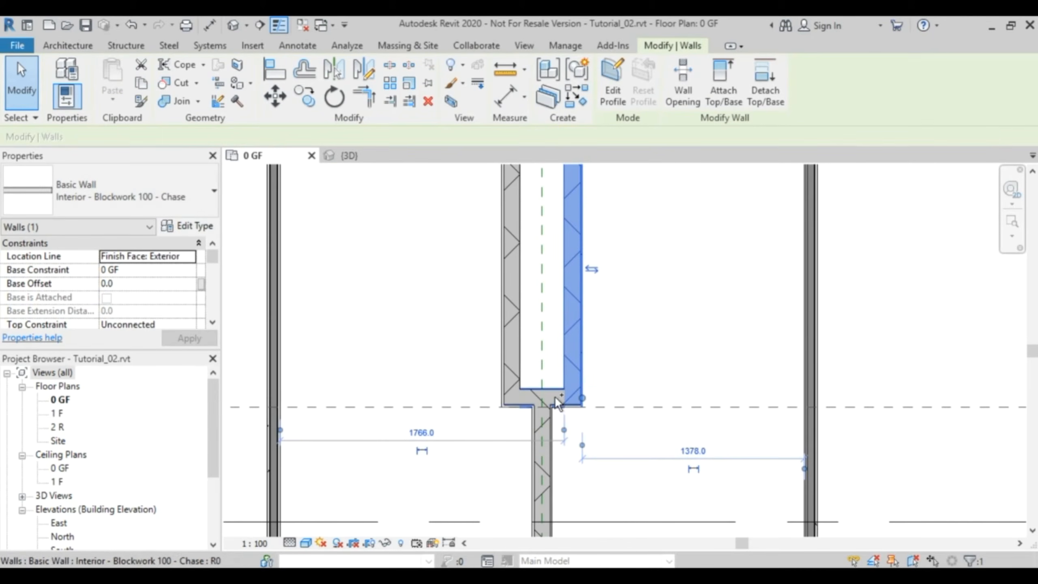
pyautogui.keyDown('ctrl'); pyautogui.click(531, 396); pyautogui.keyUp('ctrl')
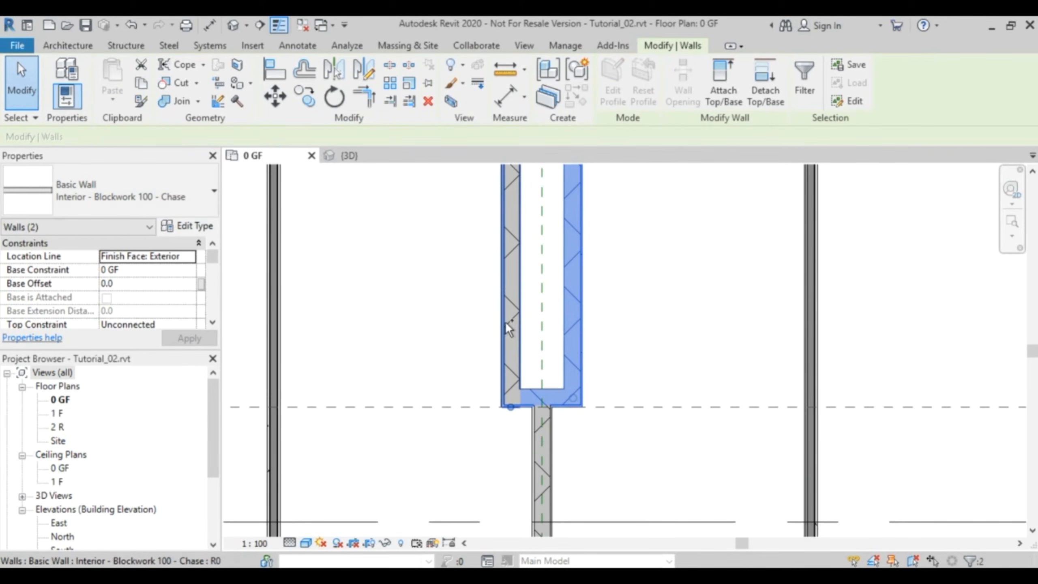
pyautogui.keyDown('ctrl'); pyautogui.click(513, 297); pyautogui.keyUp('ctrl')
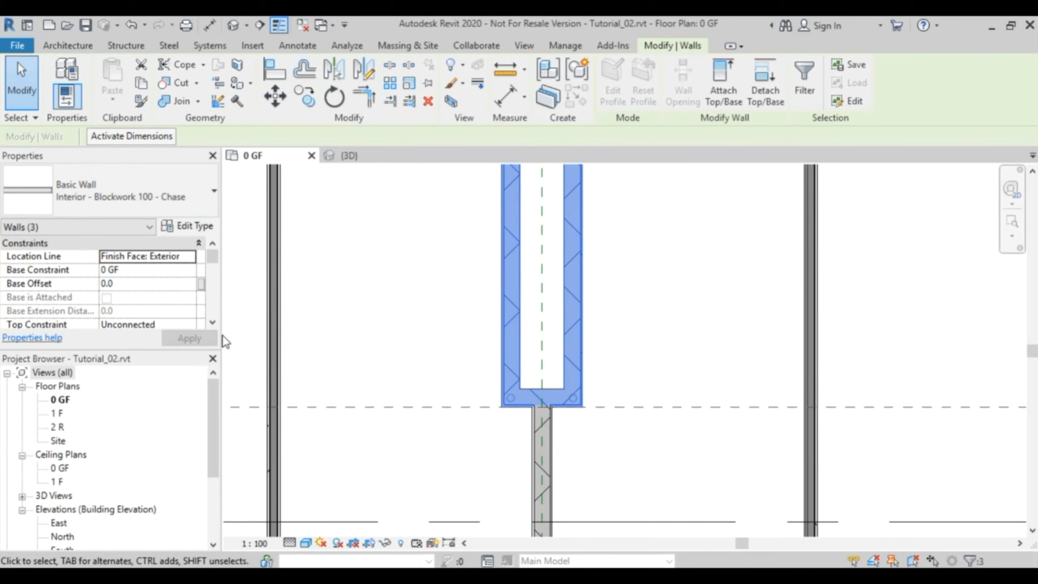
pyautogui.click(211, 323)
pyautogui.click(212, 323)
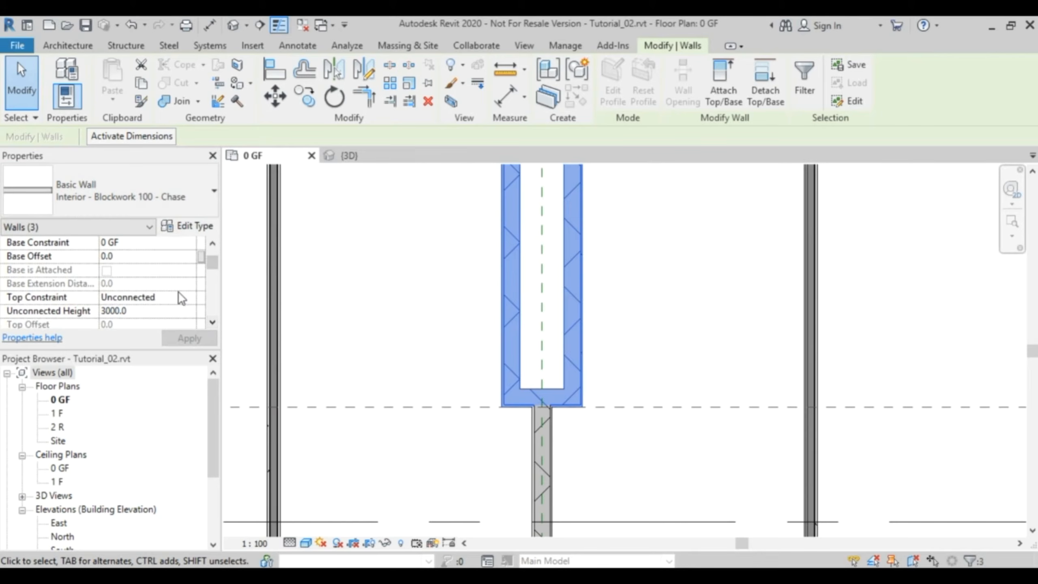
pyautogui.click(192, 296)
pyautogui.click(190, 297)
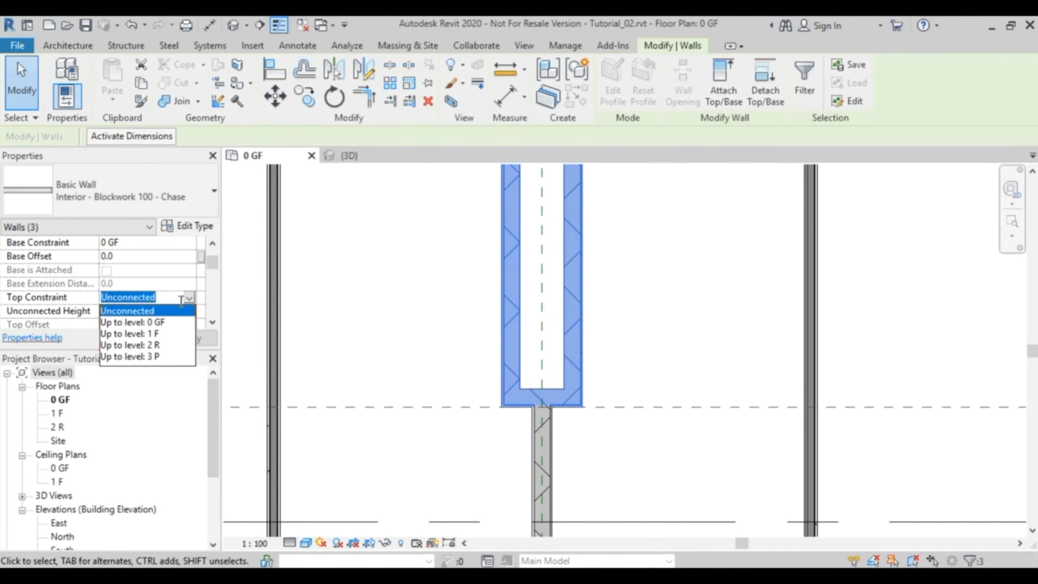
pyautogui.click(155, 357)
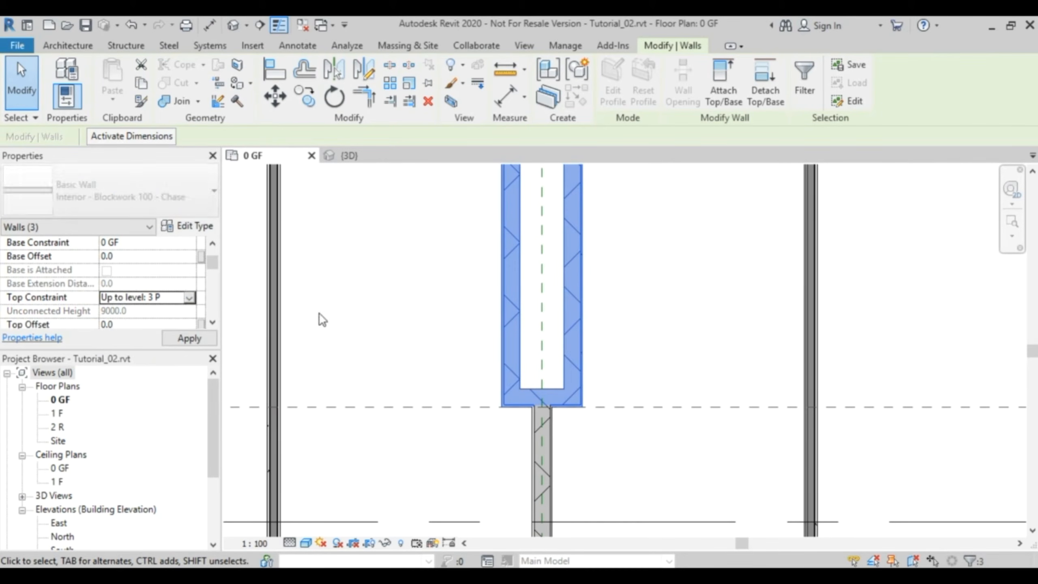
pyautogui.click(410, 260)
# - Examine the chase wall height in the 3D view, and return to the 0 GF plan to look over its opposite end
pyautogui.scroll(-5, 413, 266)
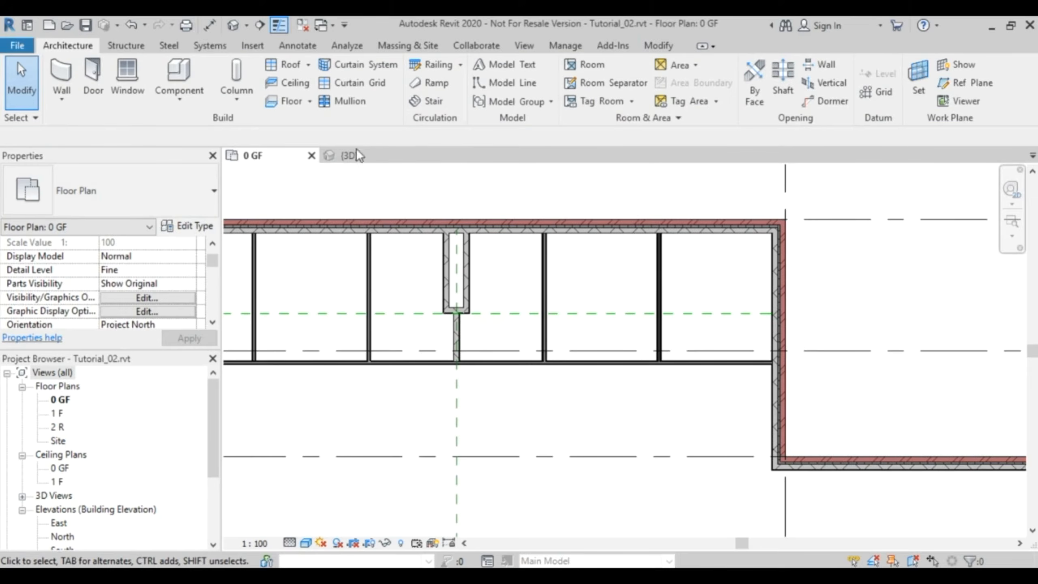
pyautogui.click(352, 155)
pyautogui.keyDown('shift'); pyautogui.moveTo(772, 385); pyautogui.dragTo(558, 359, button='middle'); pyautogui.keyUp('shift')
pyautogui.scroll(5, 669, 370)
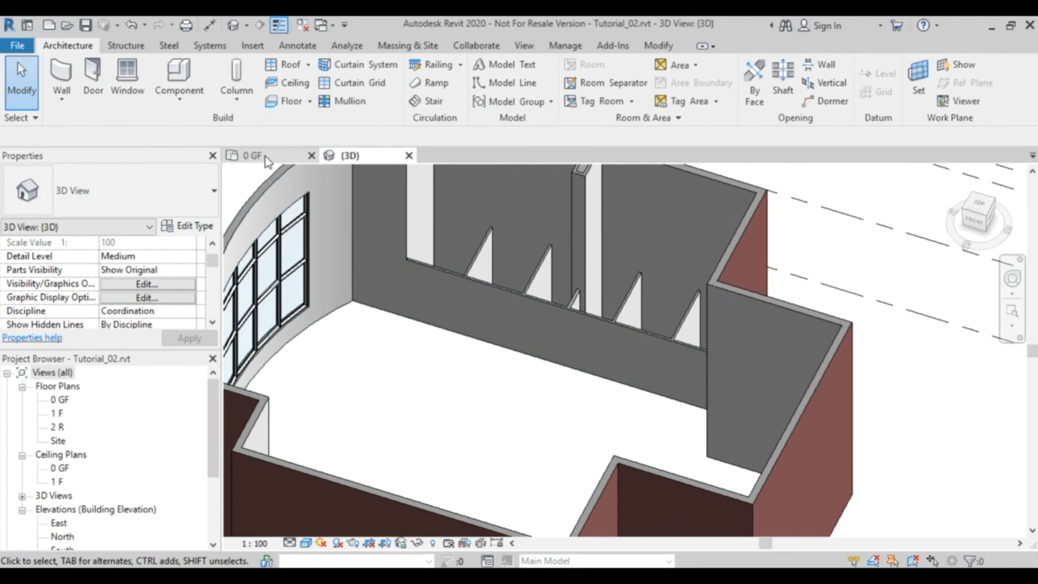
pyautogui.click(266, 157)
pyautogui.scroll(-3, 531, 295)
pyautogui.moveTo(599, 318); pyautogui.dragTo(643, 319, button='middle')
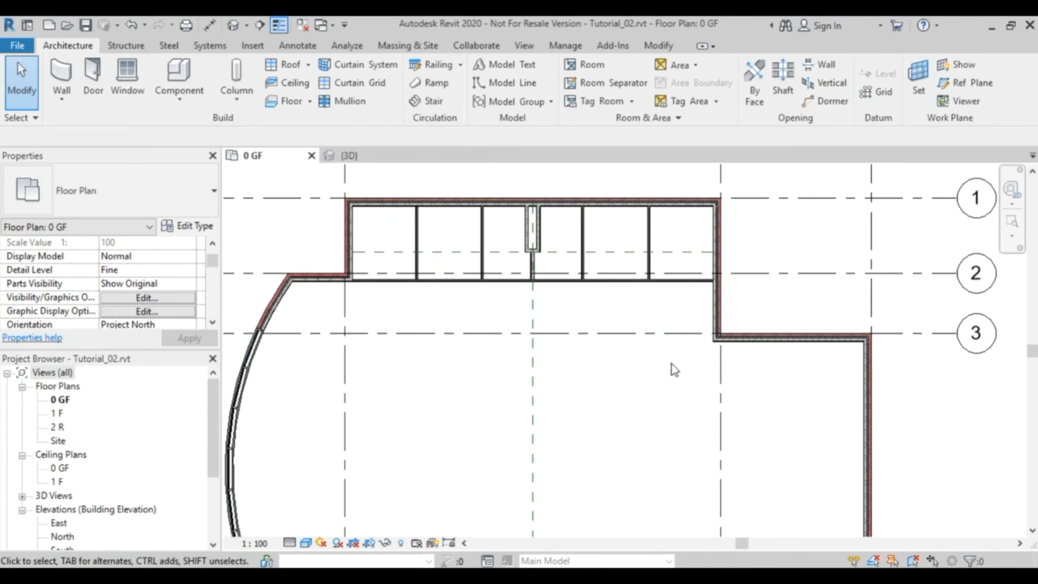
pyautogui.moveTo(739, 440); pyautogui.dragTo(746, 285, button='middle')
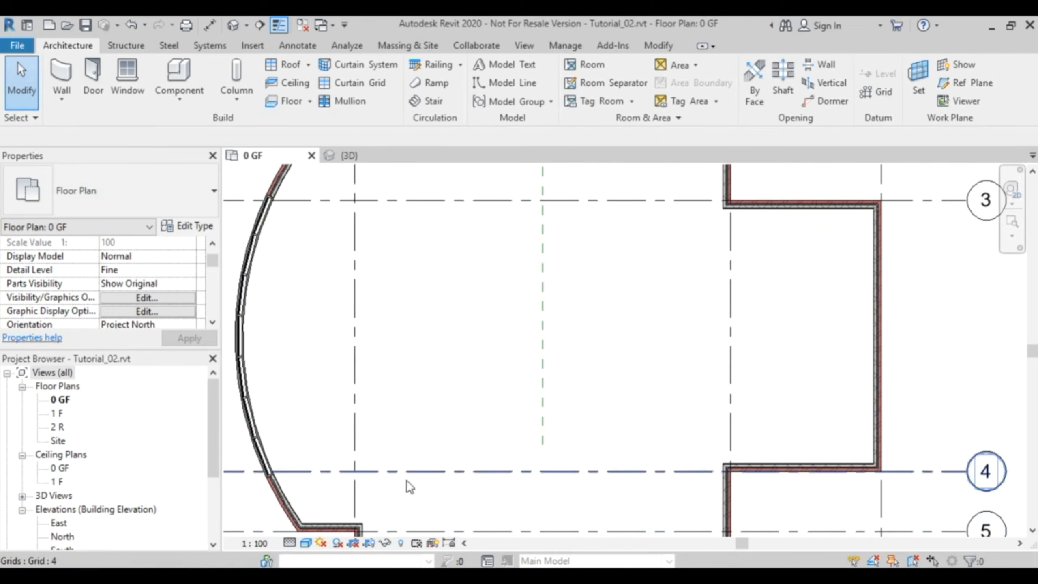
pyautogui.moveTo(635, 274); pyautogui.dragTo(650, 457, button='middle')
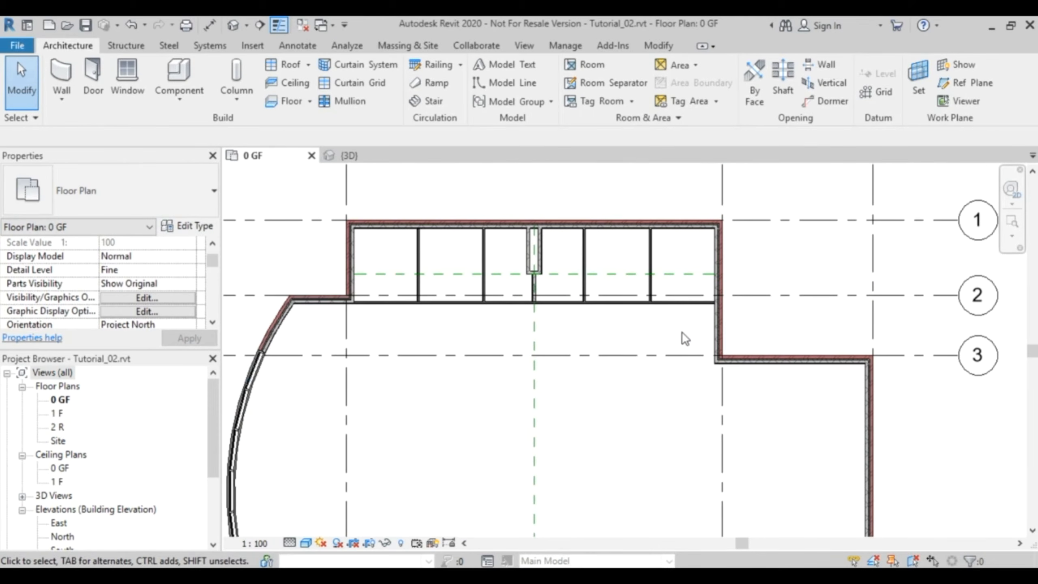
# - Mirror a copy of the interior walls, excluding grids and reference planes from the selection, about a horizontal axis through the midpoint of grid C's exterior wall
pyautogui.moveTo(695, 321); pyautogui.dragTo(362, 255)
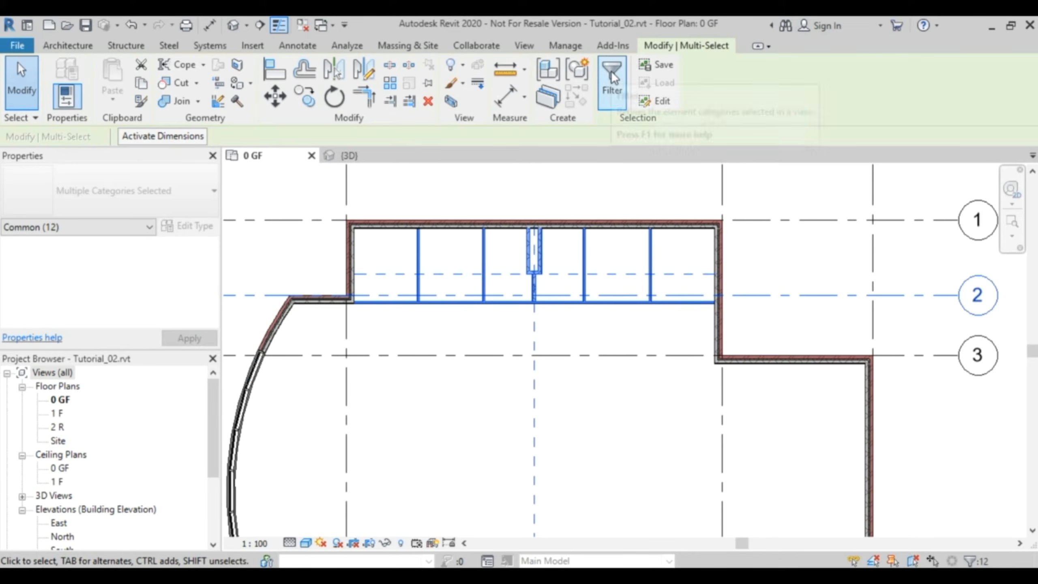
pyautogui.click(981, 563)
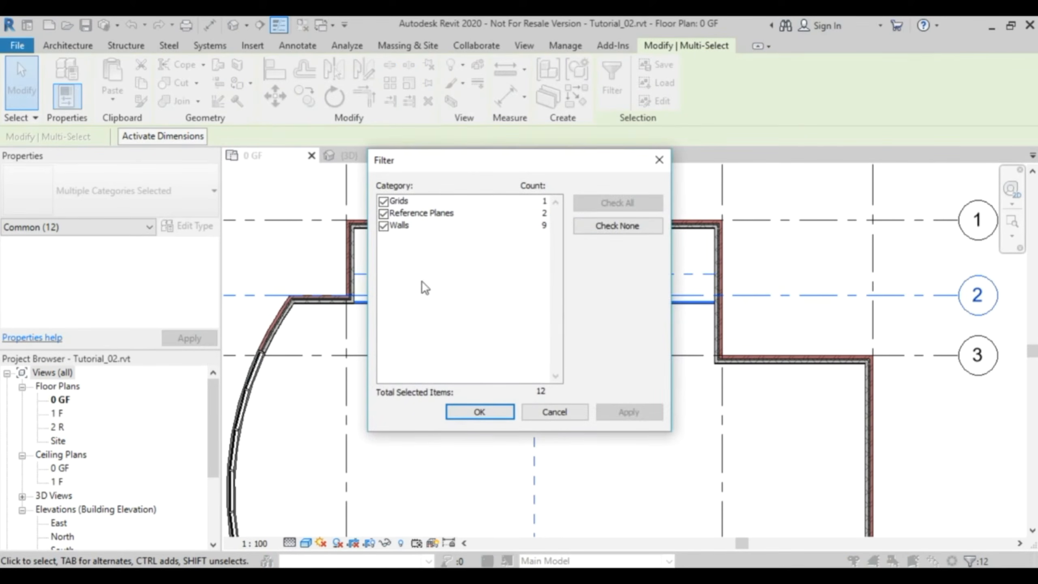
pyautogui.click(383, 201)
pyautogui.click(383, 213)
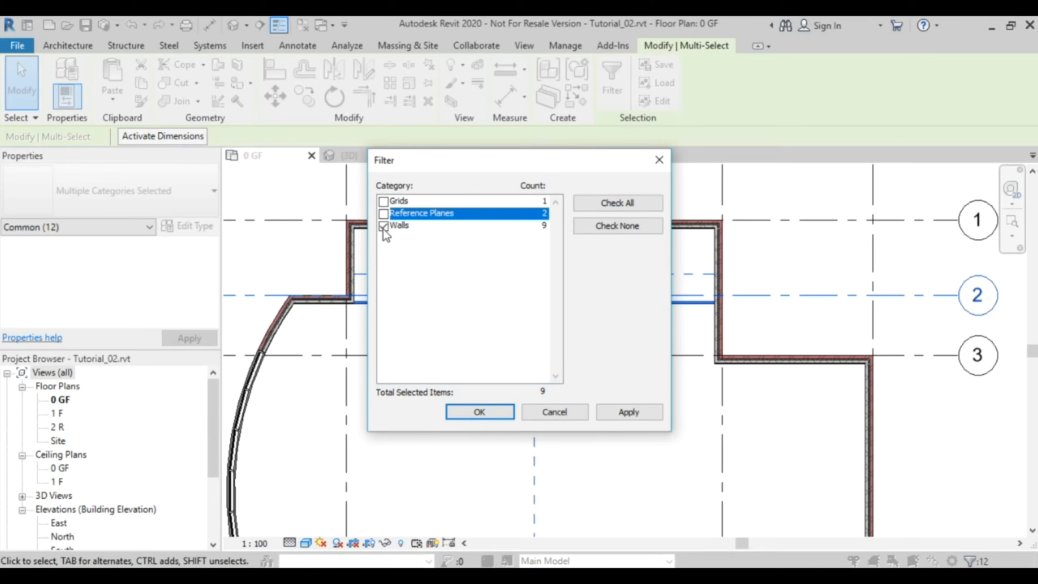
pyautogui.click(481, 412)
pyautogui.scroll(-3, 643, 443)
pyautogui.moveTo(666, 469); pyautogui.dragTo(586, 350, button='middle')
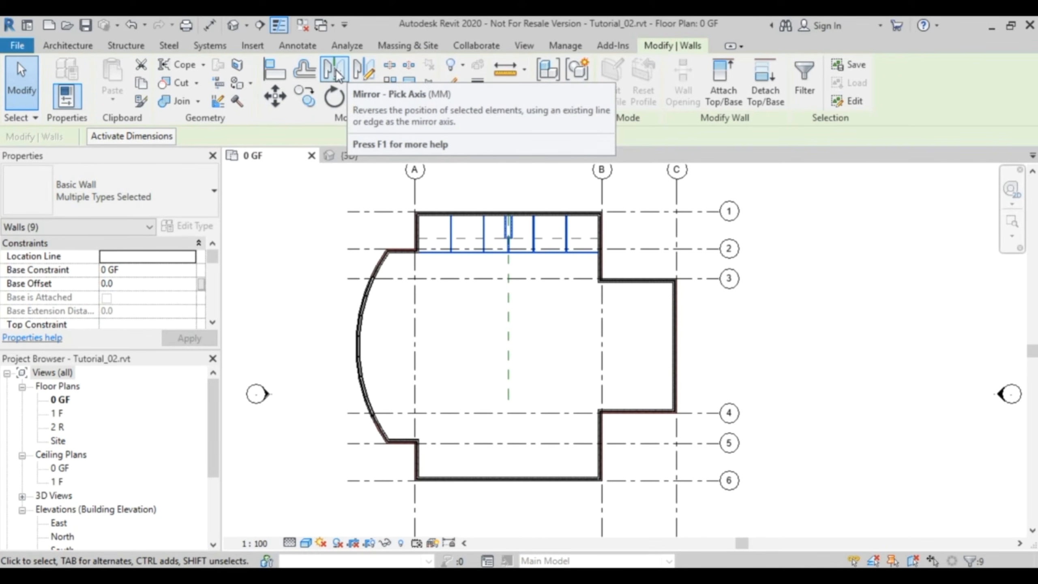
pyautogui.click(367, 75)
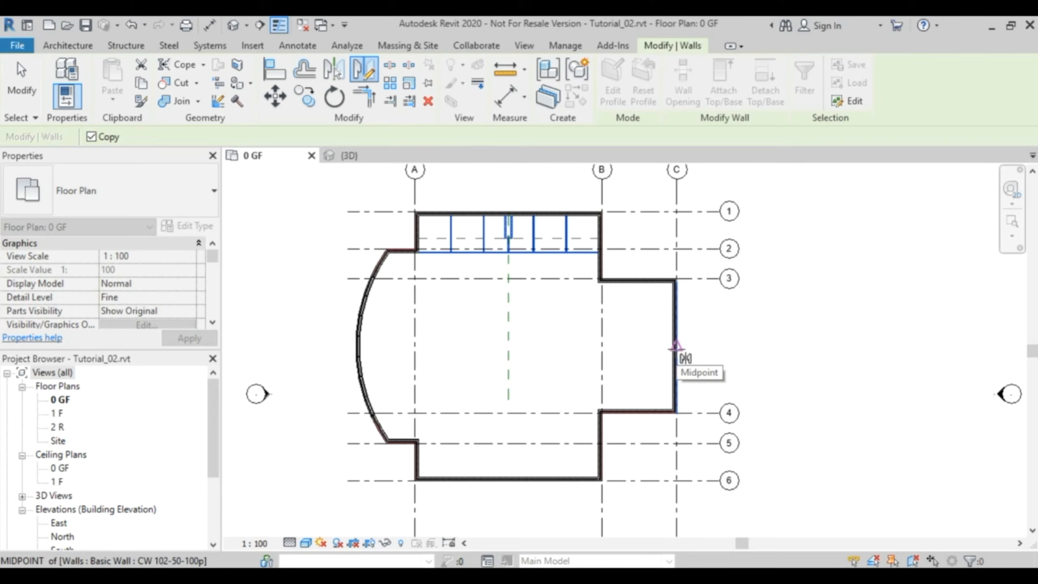
pyautogui.click(676, 347)
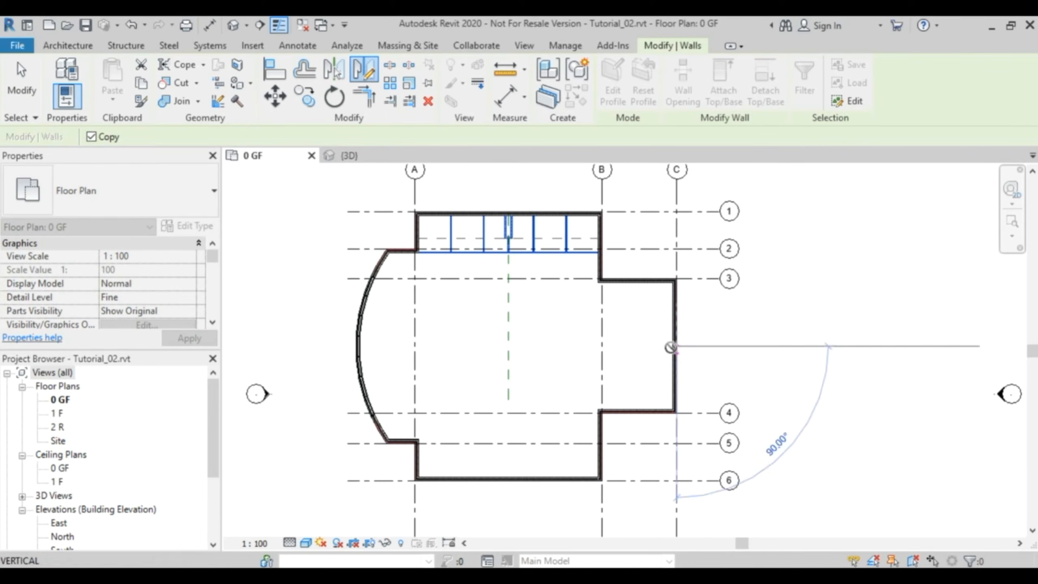
pyautogui.click(399, 347)
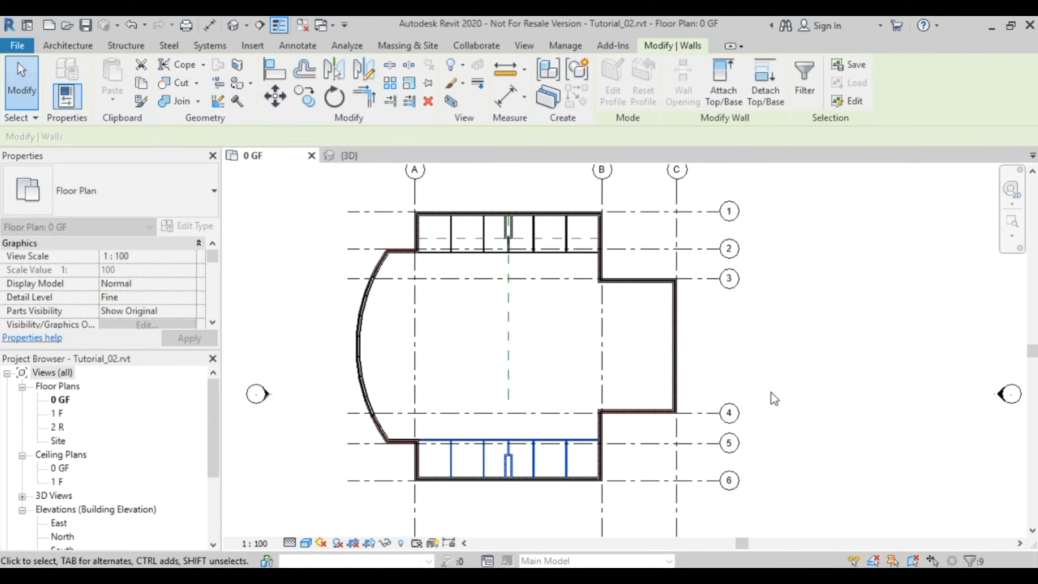
# - Examine the mirrored interior walls' junction with the exterior wall in plan and in the 3D view, and return to the 0 GF plan
pyautogui.click(717, 350)
pyautogui.scroll(5, 582, 453)
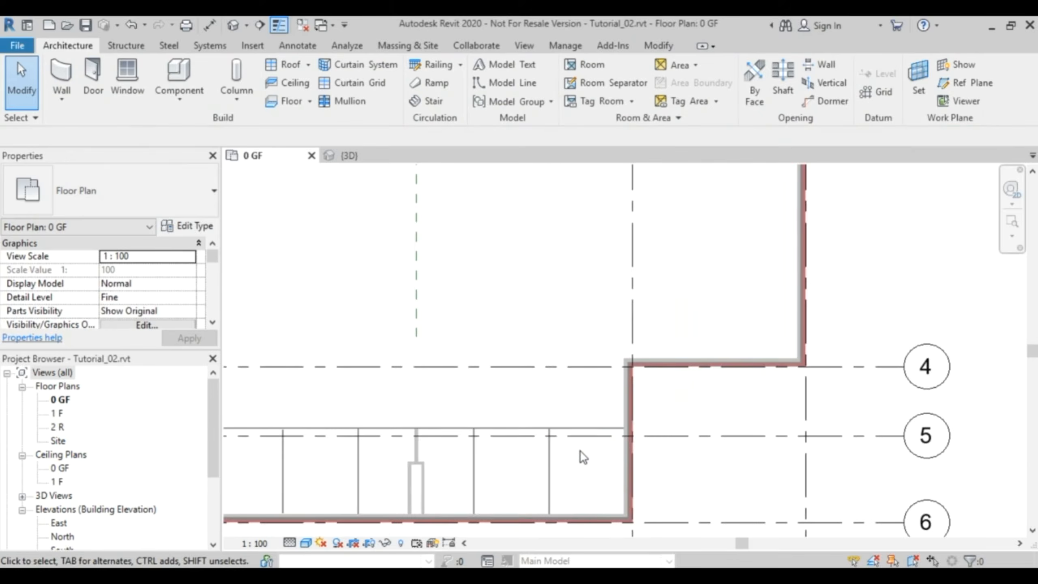
pyautogui.scroll(6, 680, 411)
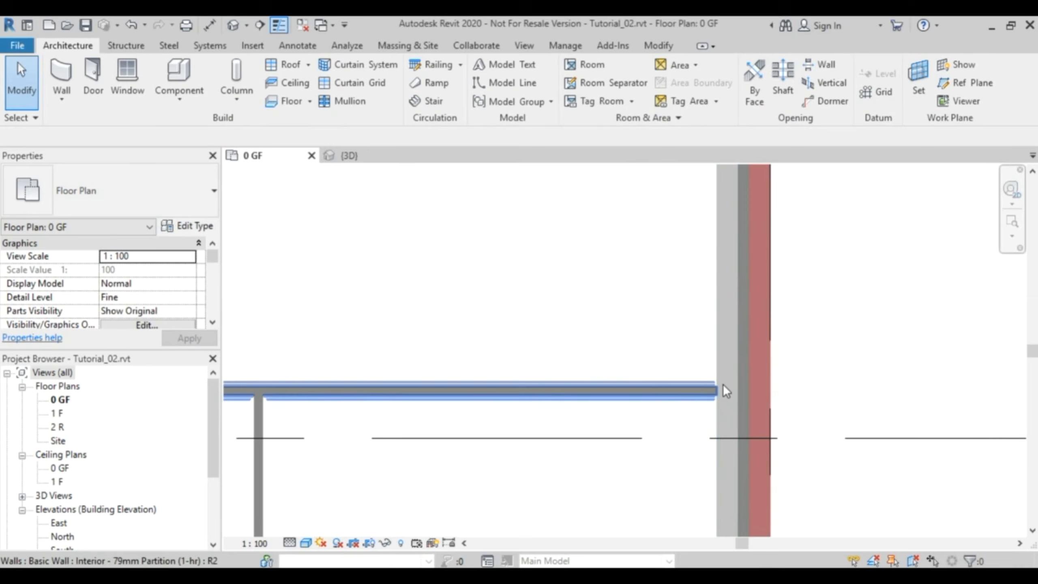
pyautogui.scroll(-7, 668, 422)
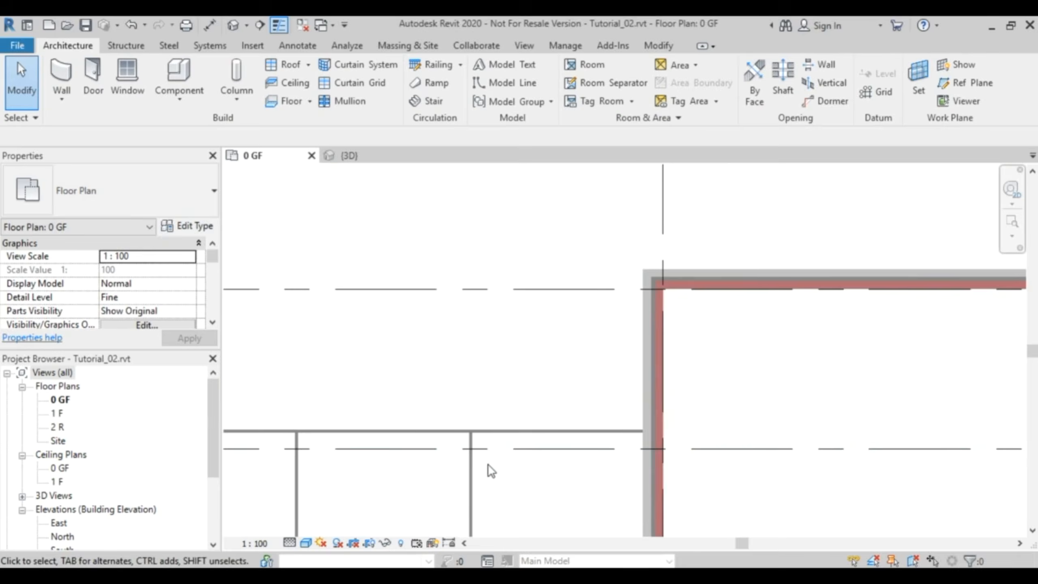
pyautogui.moveTo(488, 466); pyautogui.dragTo(745, 328, button='middle')
pyautogui.scroll(-3, 728, 348)
pyautogui.moveTo(707, 367); pyautogui.dragTo(694, 422, button='middle')
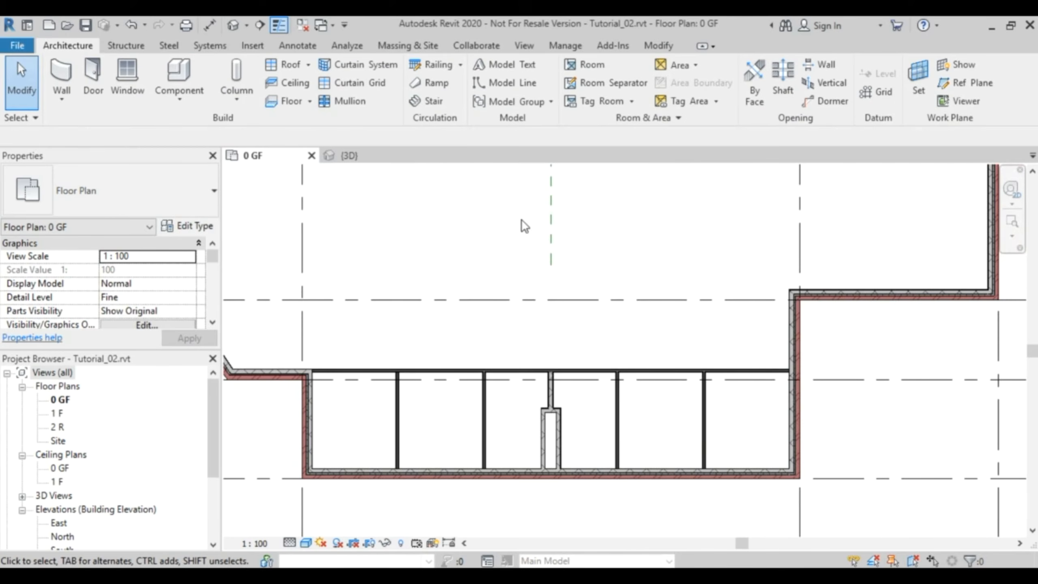
pyautogui.click(378, 155)
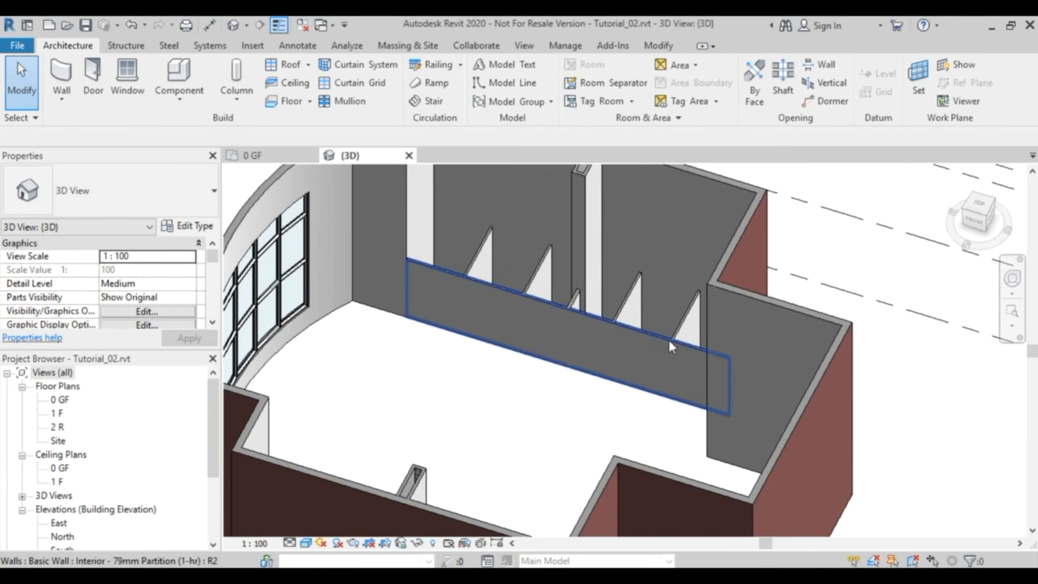
pyautogui.keyDown('shift'); pyautogui.moveTo(815, 354); pyautogui.dragTo(769, 338, button='middle'); pyautogui.keyUp('shift')
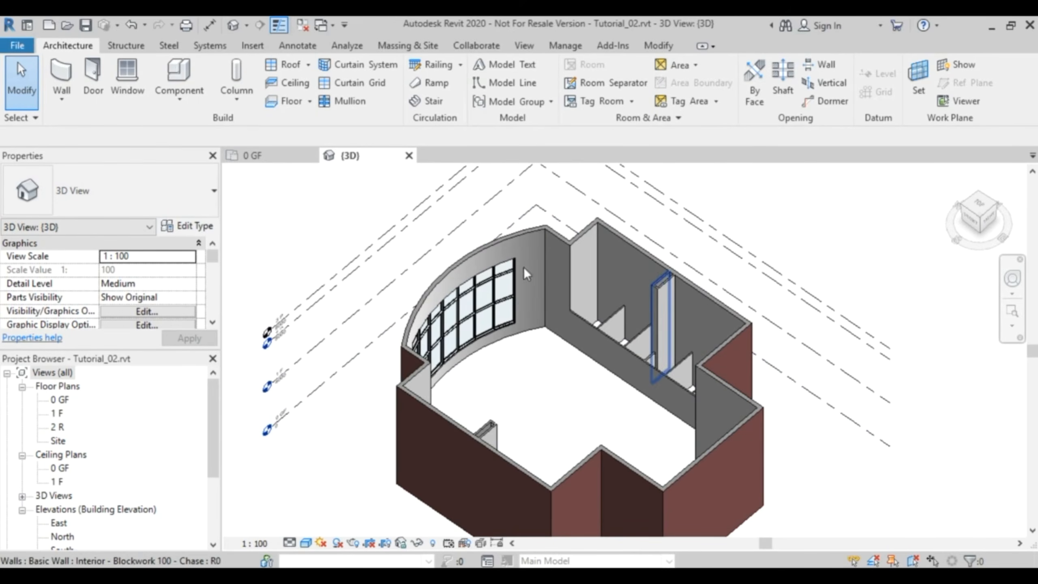
pyautogui.click(267, 154)
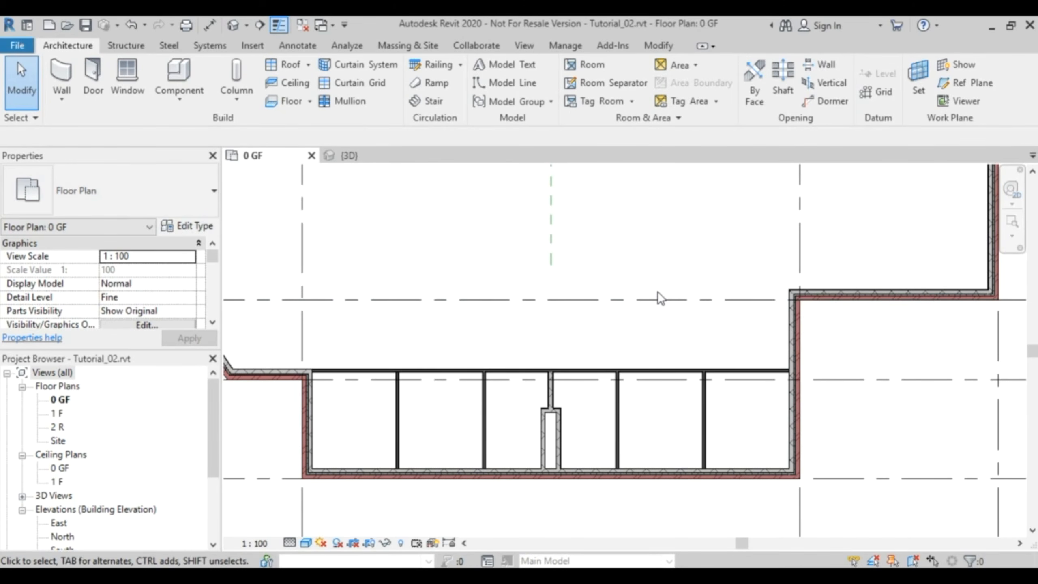
# - Draw a horizontal reference plane from the midpoint of grid C's exterior wall past grid A toward the curved wall
pyautogui.scroll(-3, 622, 249)
pyautogui.moveTo(626, 239); pyautogui.dragTo(618, 371, button='middle')
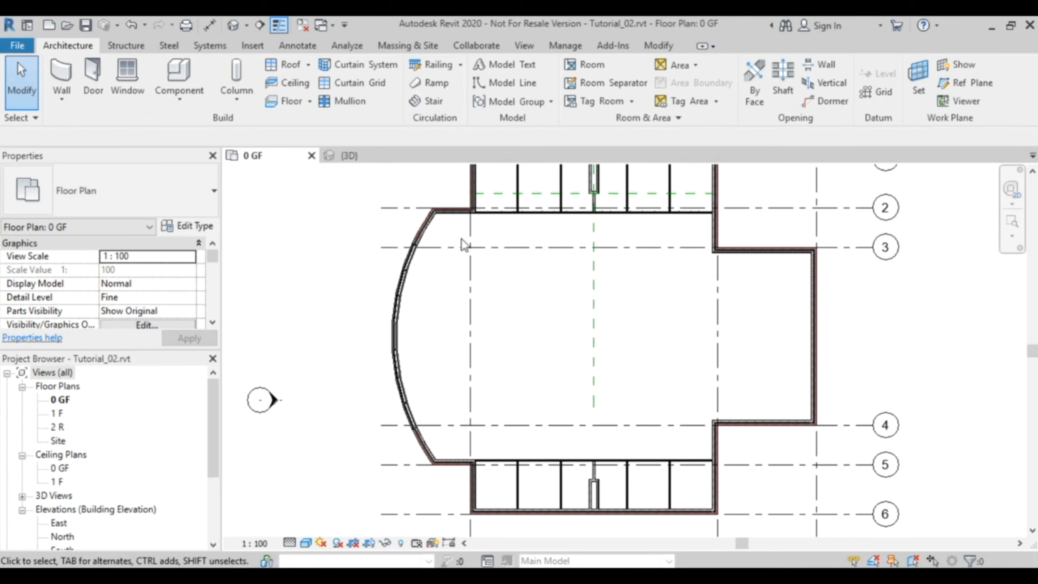
pyautogui.click(976, 84)
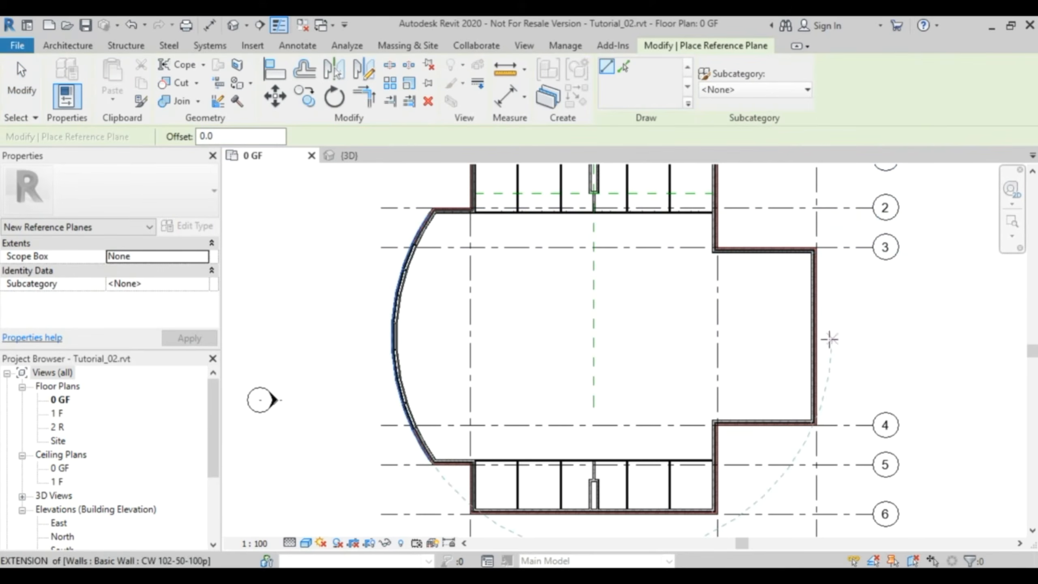
pyautogui.click(817, 338)
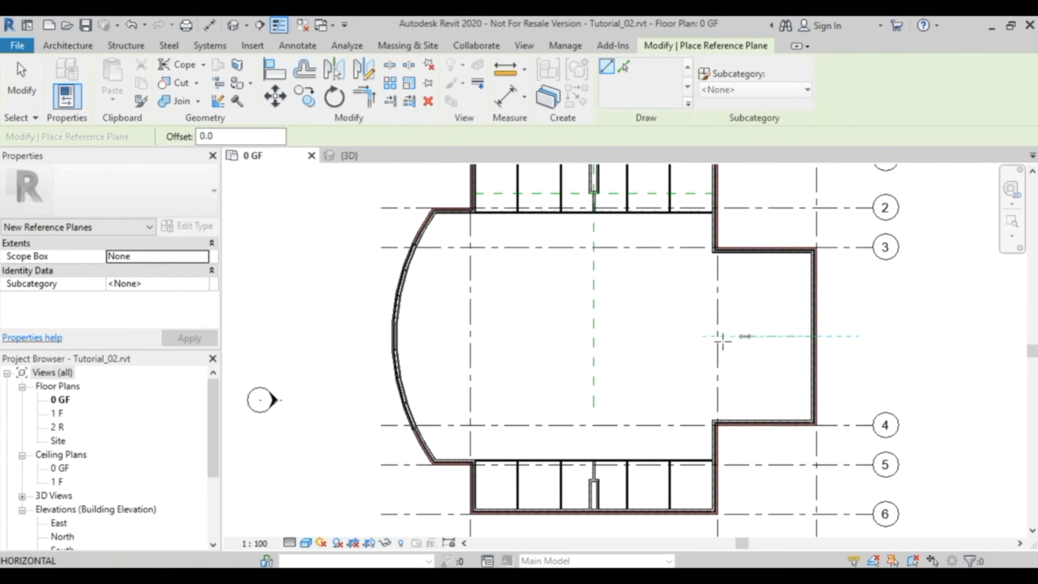
pyautogui.click(449, 337)
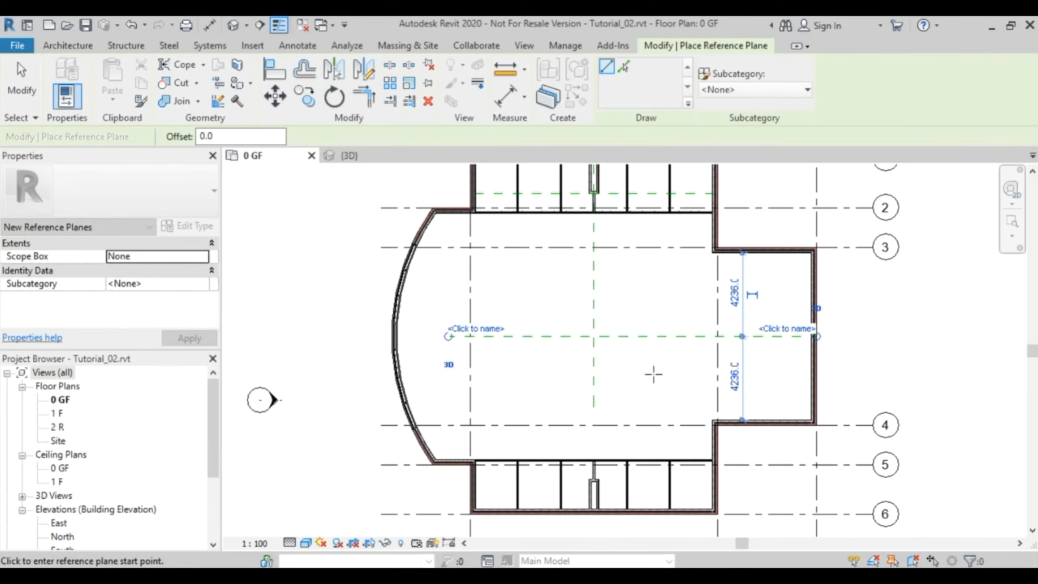
pyautogui.press('Escape')
pyautogui.press('Escape')
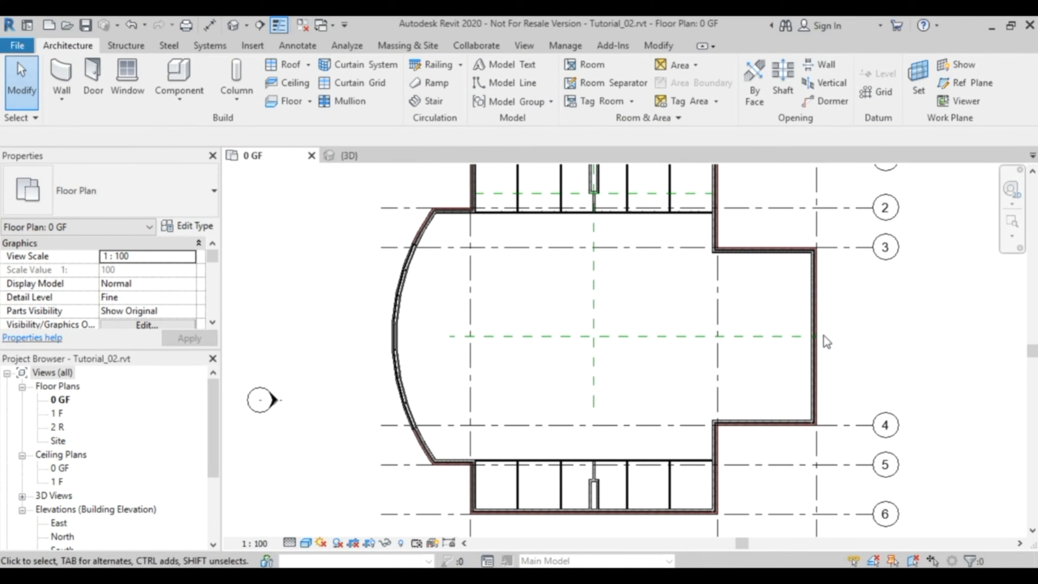
# - Start a wall and duplicate the Retaining - 300mm Concrete type as Retaining - 200mm Concrete
pyautogui.moveTo(614, 171); pyautogui.dragTo(607, 222, button='middle')
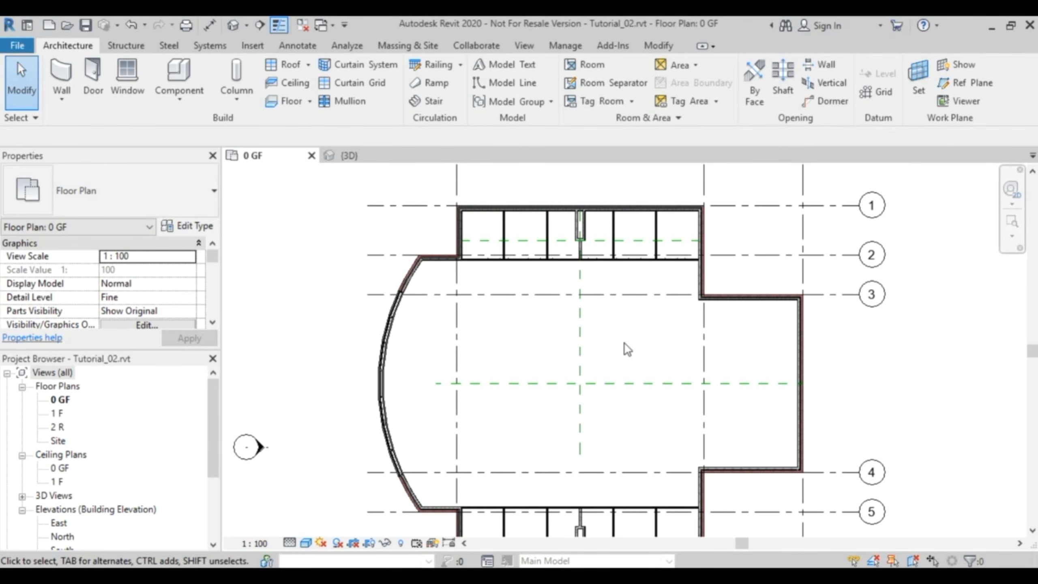
pyautogui.click(61, 78)
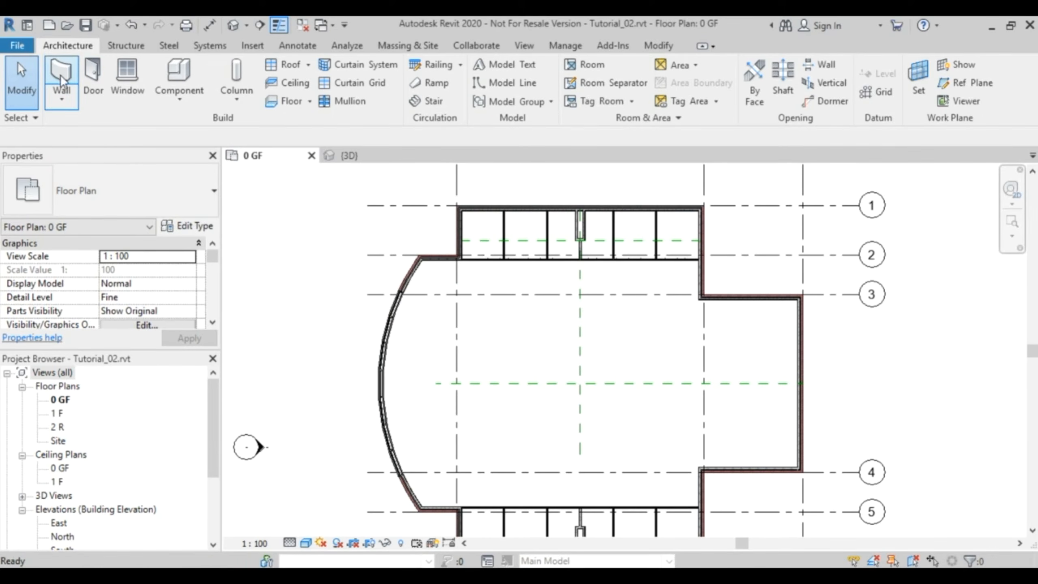
pyautogui.click(193, 203)
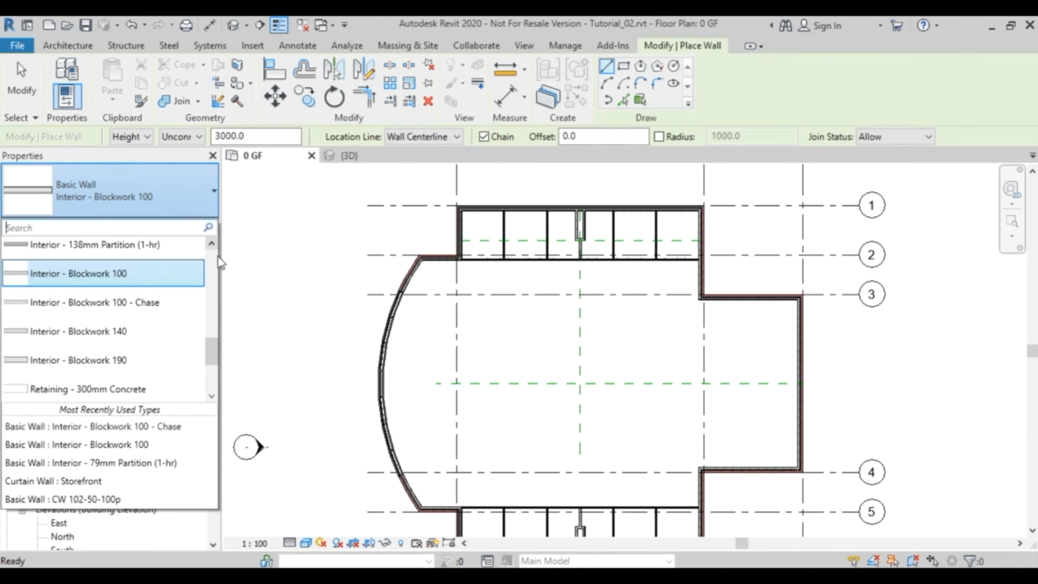
pyautogui.moveTo(211, 352); pyautogui.dragTo(210, 361)
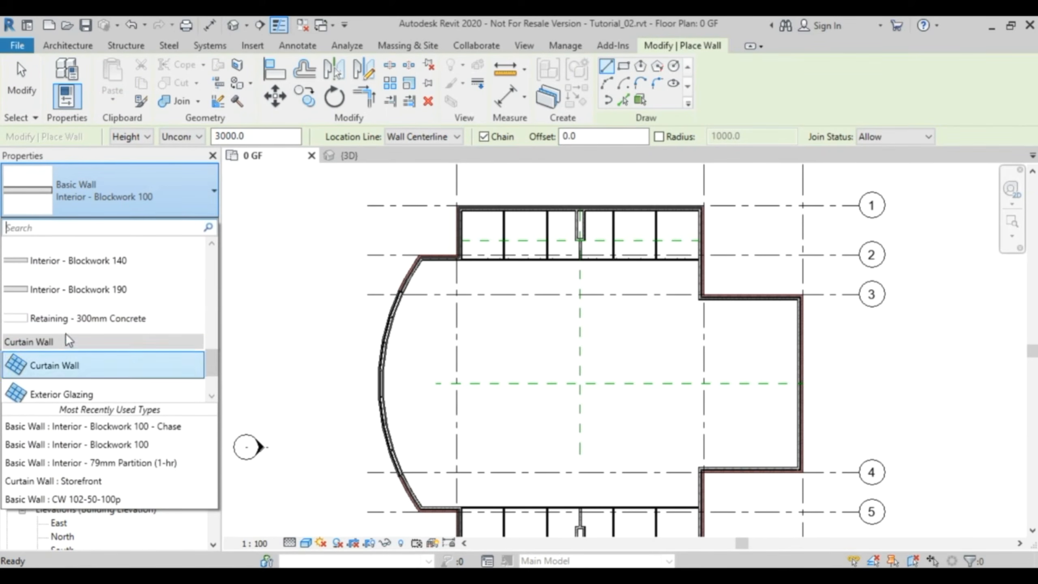
pyautogui.click(146, 321)
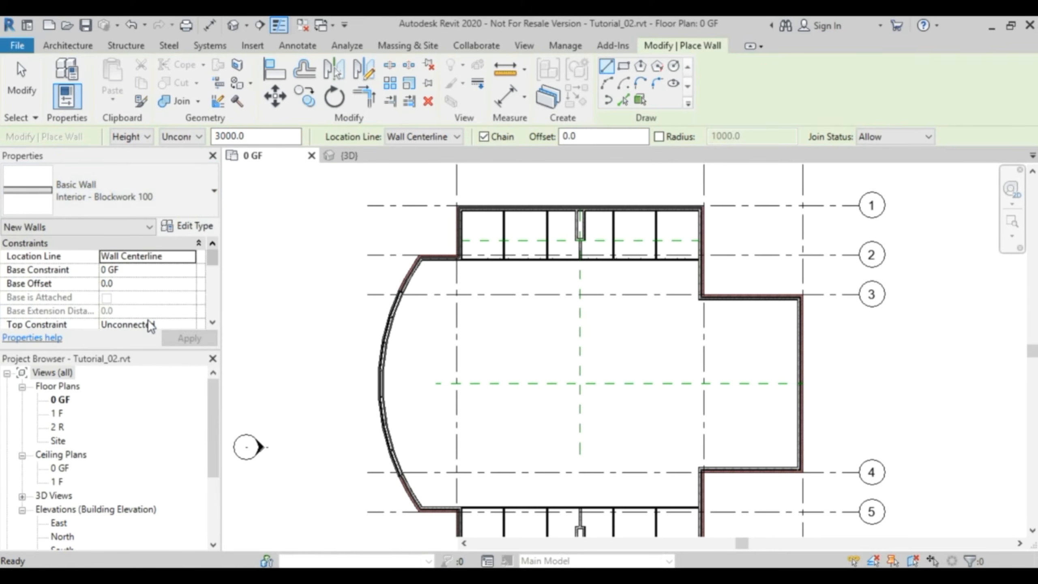
pyautogui.click(192, 228)
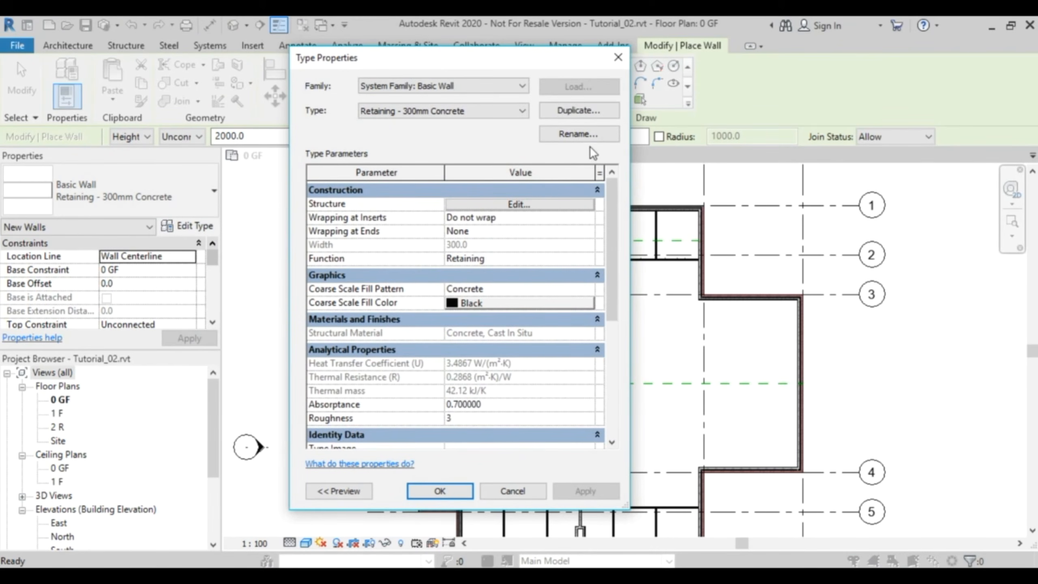
pyautogui.click(579, 109)
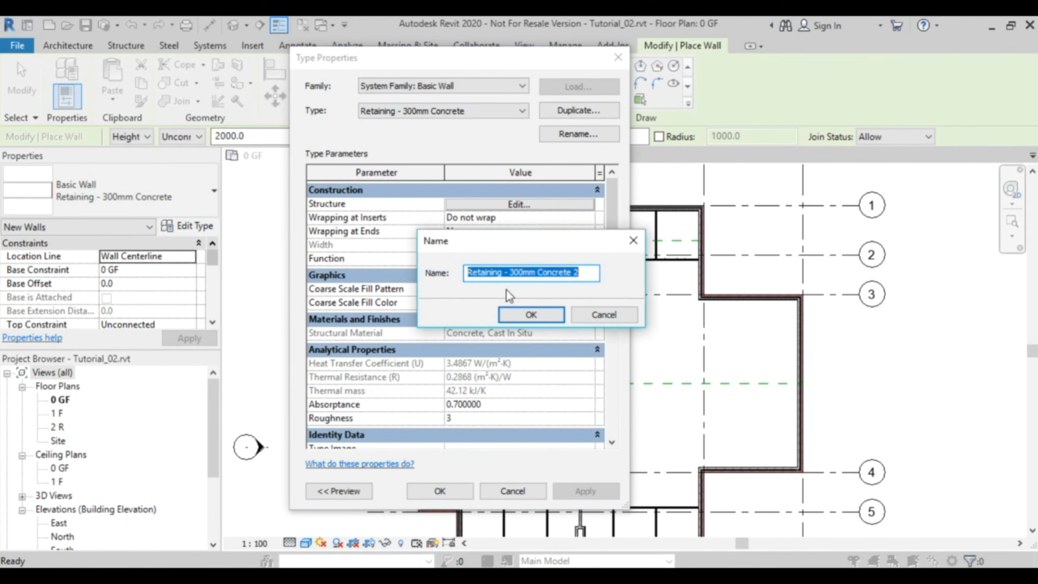
pyautogui.click(514, 274)
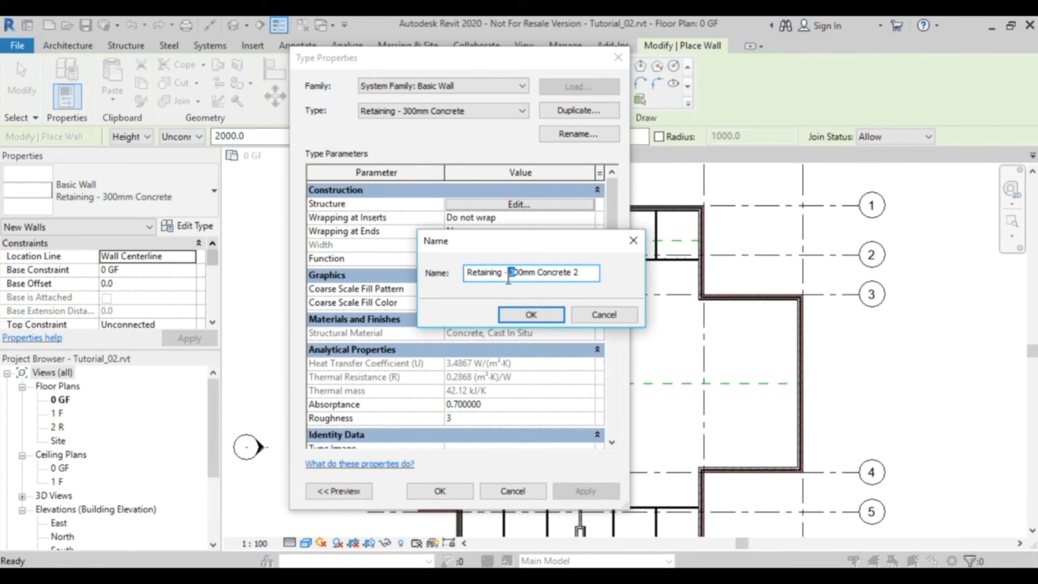
pyautogui.write('2')
pyautogui.click(531, 316)
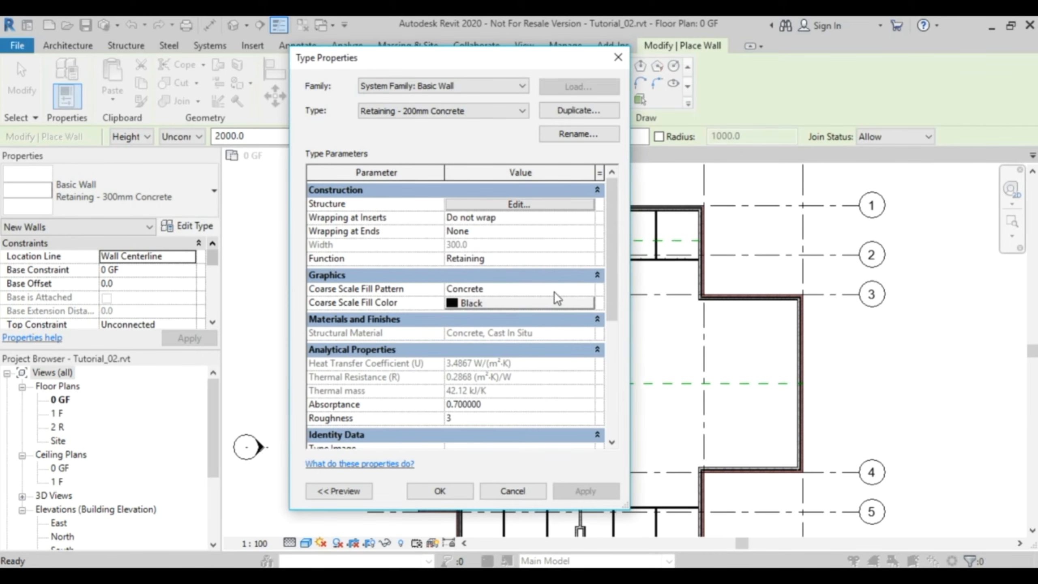
# - Set the structure layer thickness of the Retaining - 200mm Concrete type to 200 mm and accept the type properties
pyautogui.click(524, 204)
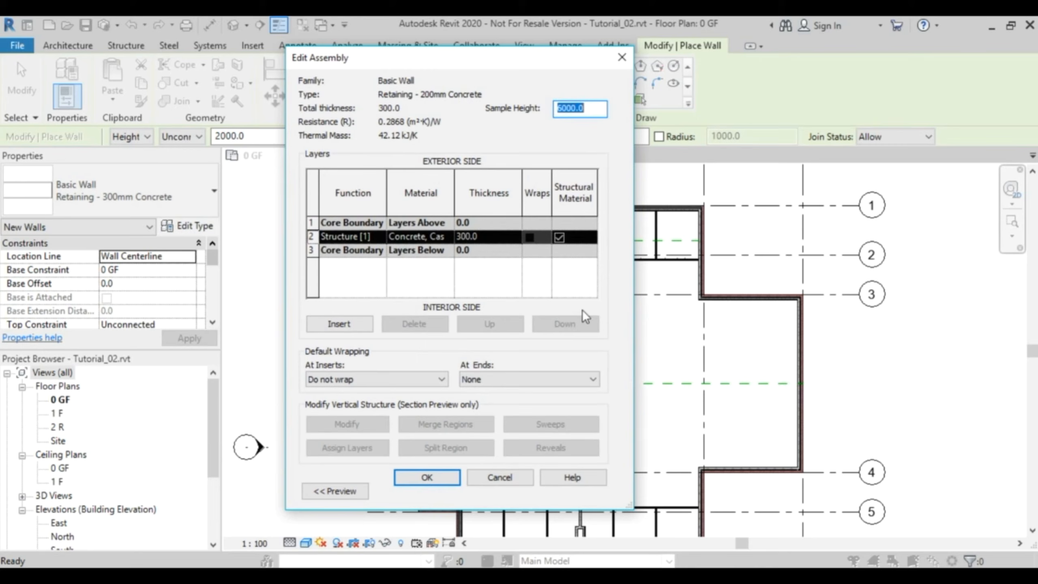
pyautogui.click(488, 236)
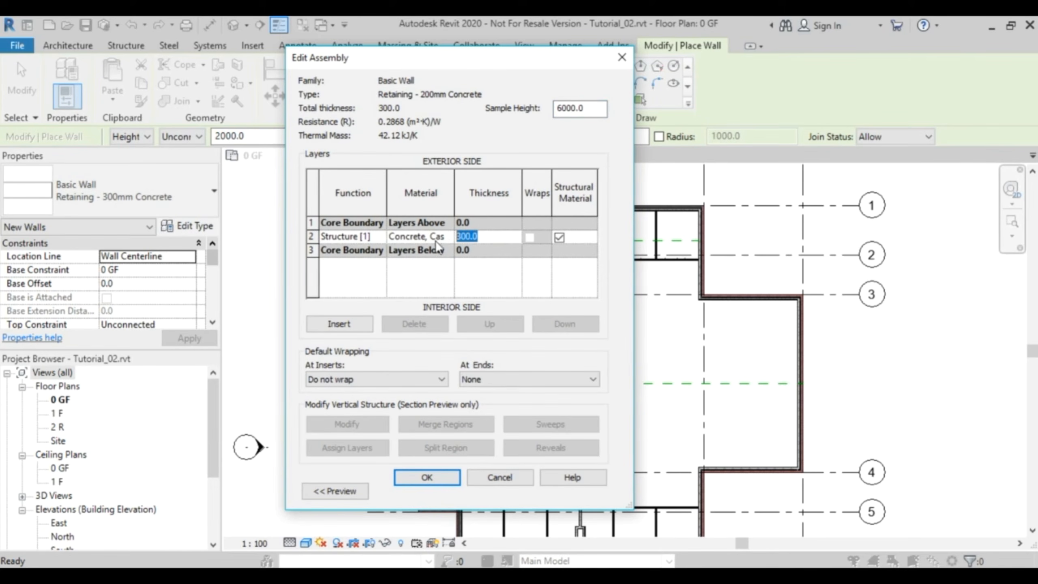
pyautogui.write('200')
pyautogui.press('Tab')
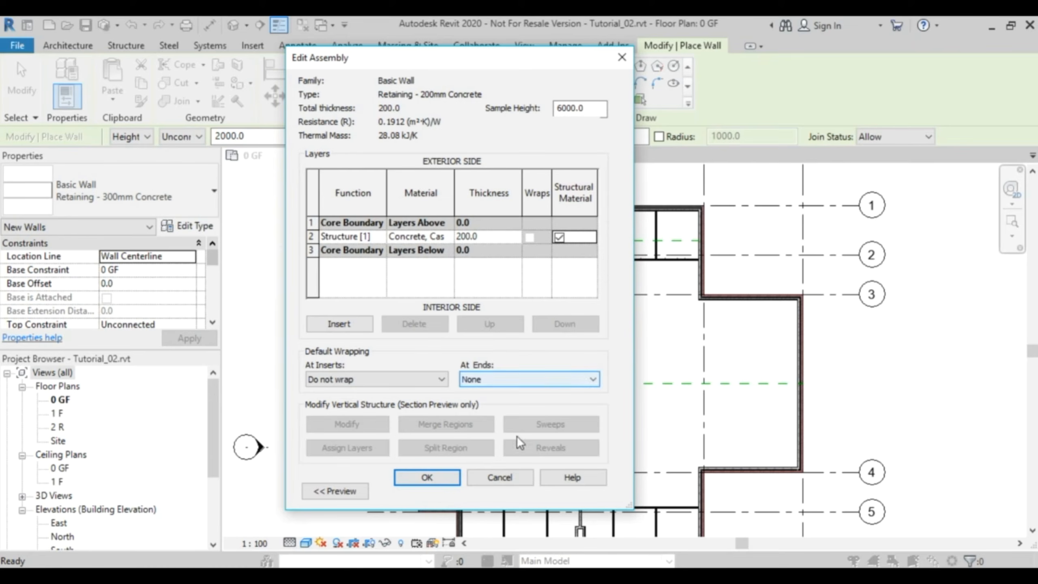
pyautogui.click(437, 476)
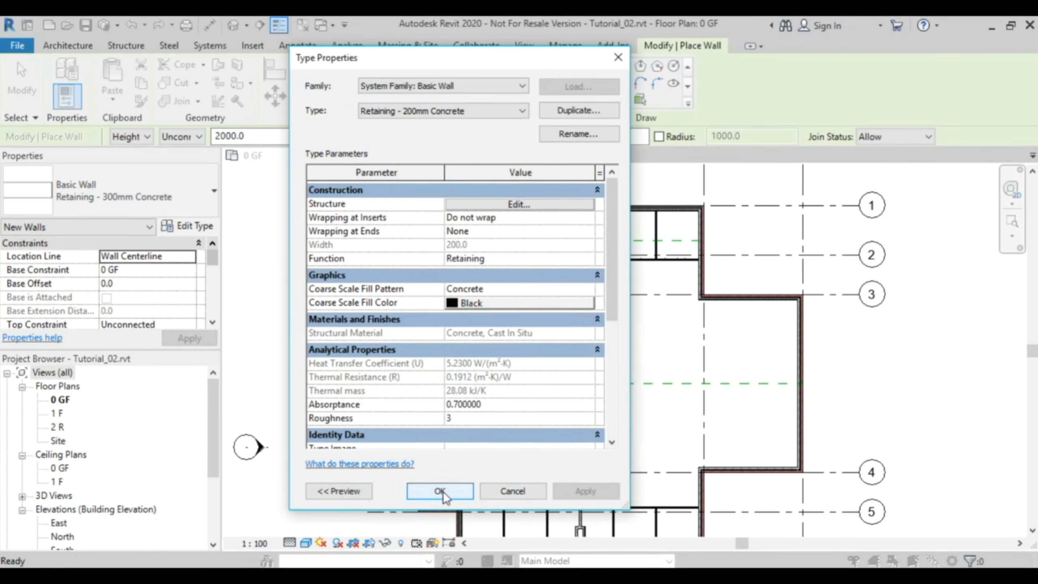
pyautogui.click(440, 491)
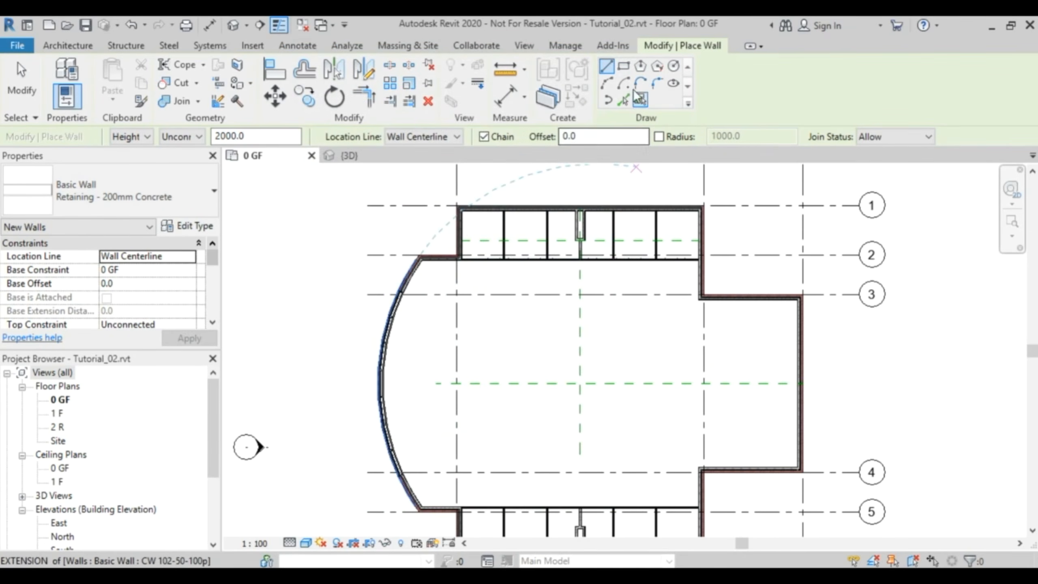
# - Draw a rectangle of walls located by Finish Face: Interior, about 3300 by 4400 mm between centrelines, around the crossing of the central reference planes
pyautogui.click(624, 66)
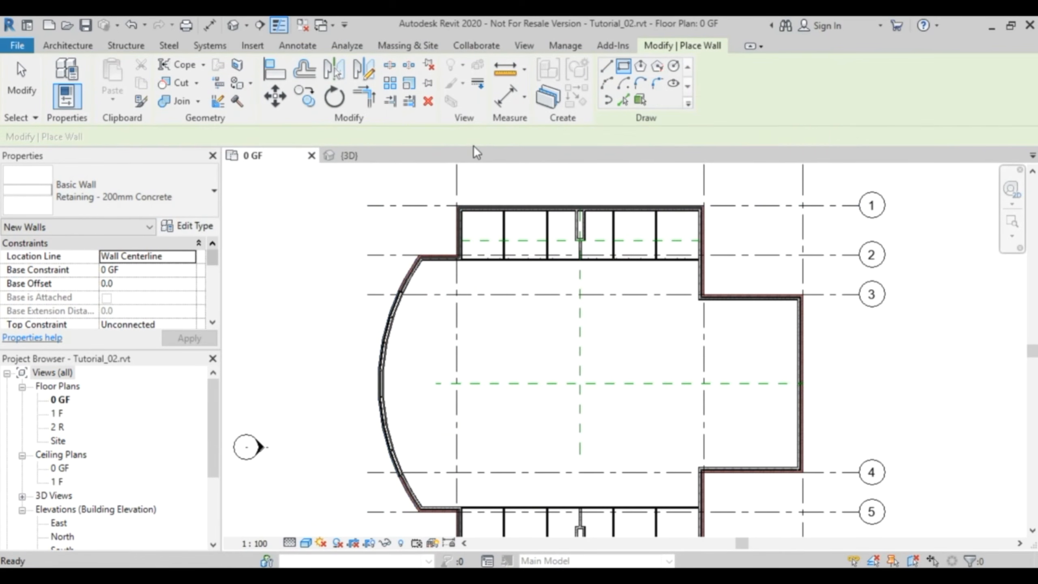
pyautogui.click(456, 137)
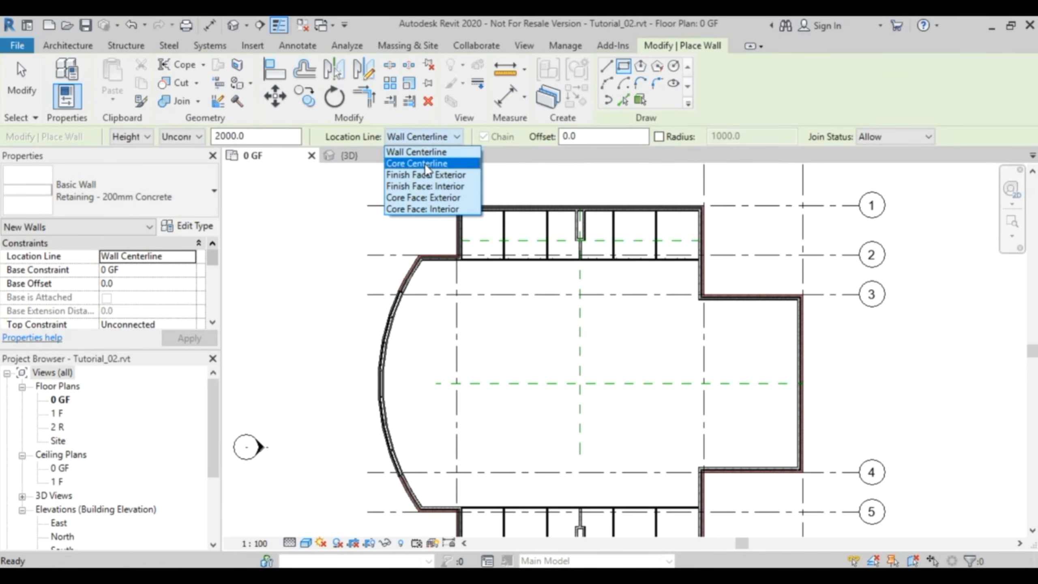
pyautogui.click(444, 186)
pyautogui.scroll(5, 619, 381)
pyautogui.moveTo(619, 381); pyautogui.dragTo(601, 258, button='middle')
pyautogui.moveTo(579, 200); pyautogui.dragTo(582, 274, button='middle')
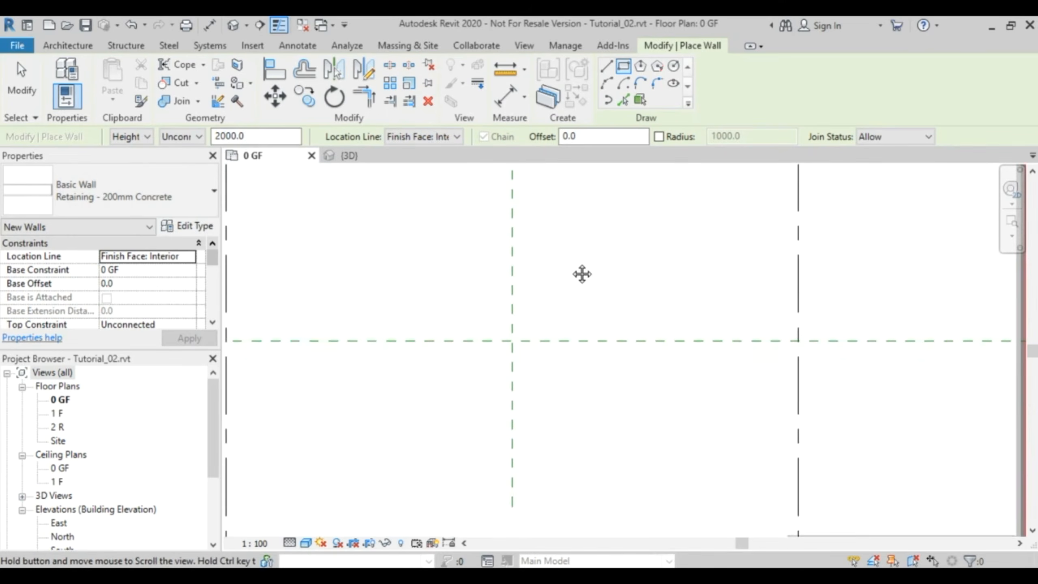
pyautogui.click(577, 243)
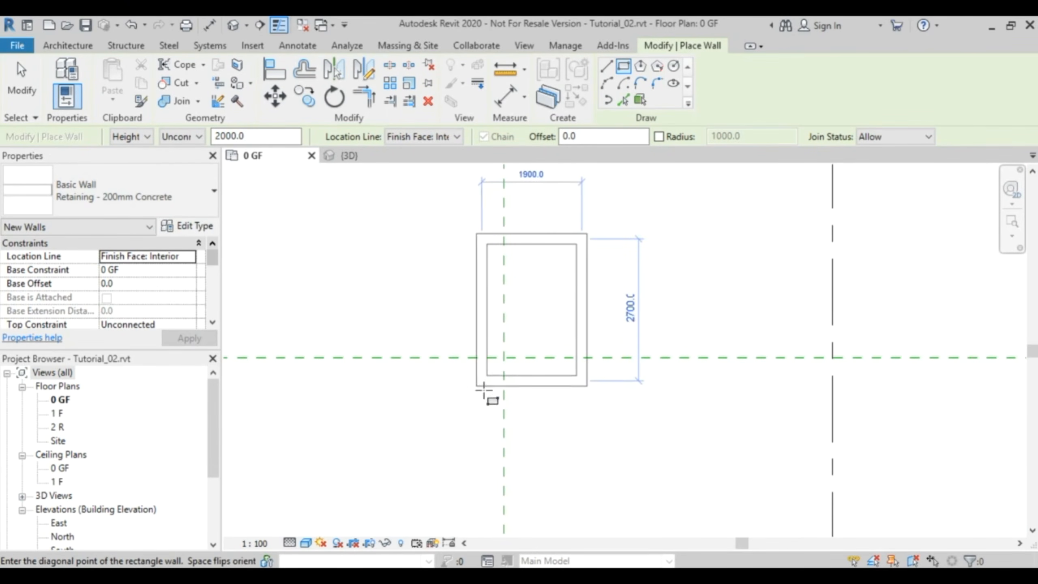
pyautogui.click(412, 464)
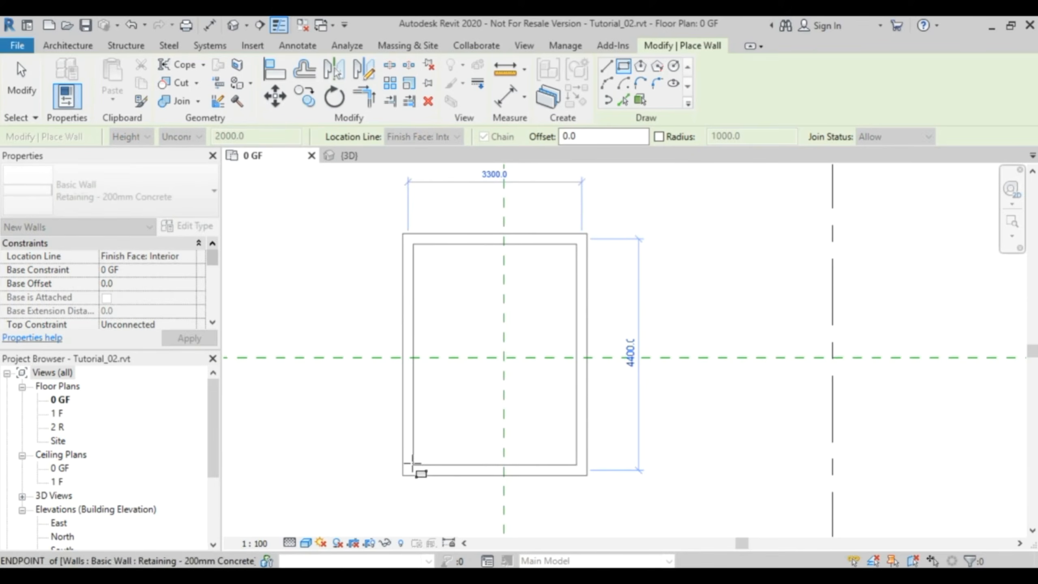
pyautogui.press('Escape')
pyautogui.press('Escape')
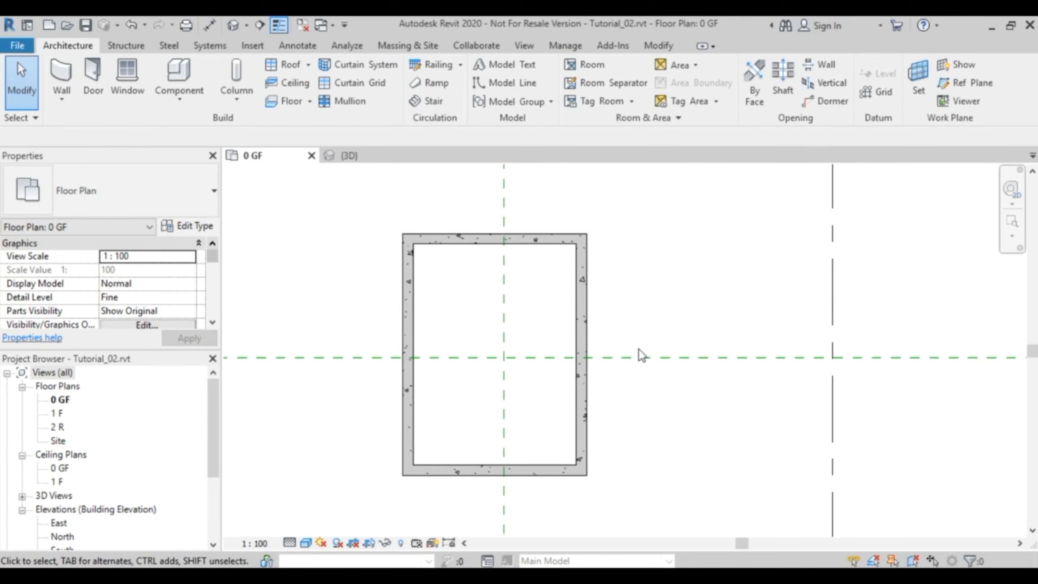
# - Add an aligned dimension from the inner face of the concrete rectangle's right-hand wall to the vertical reference plane, placed above the rectangle
pyautogui.click(211, 26)
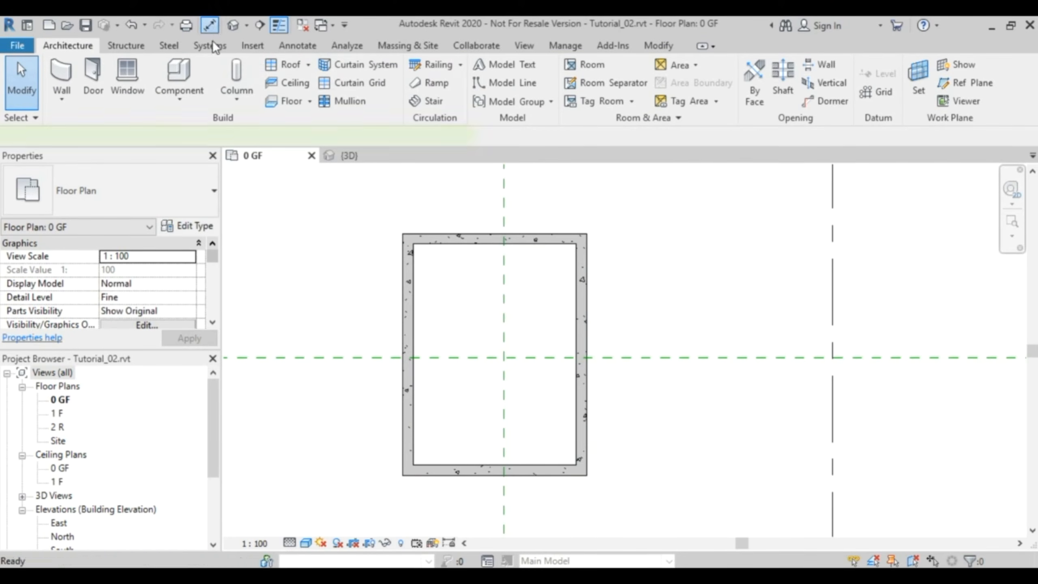
pyautogui.click(577, 411)
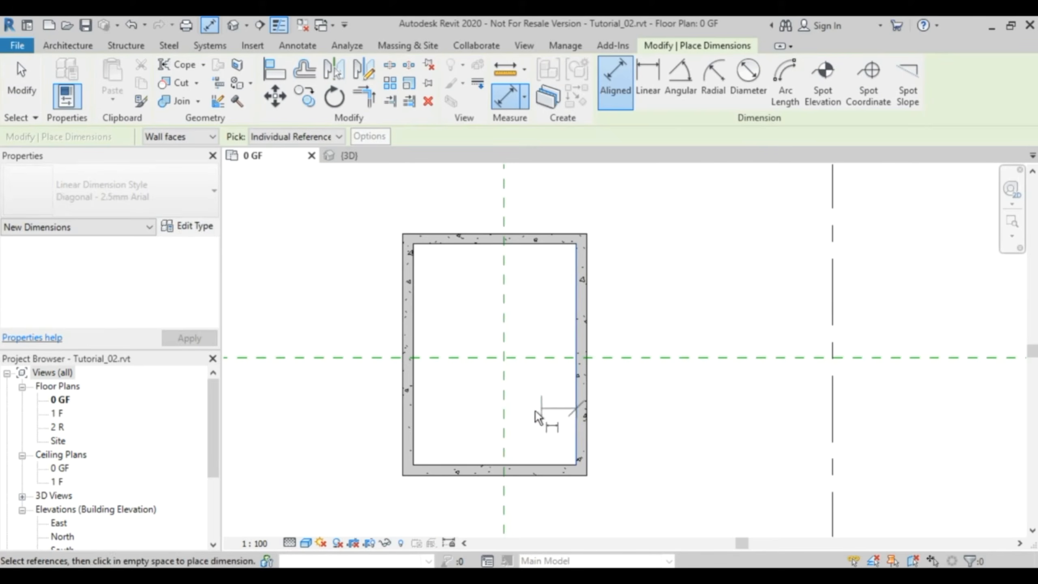
pyautogui.click(506, 427)
pyautogui.click(540, 200)
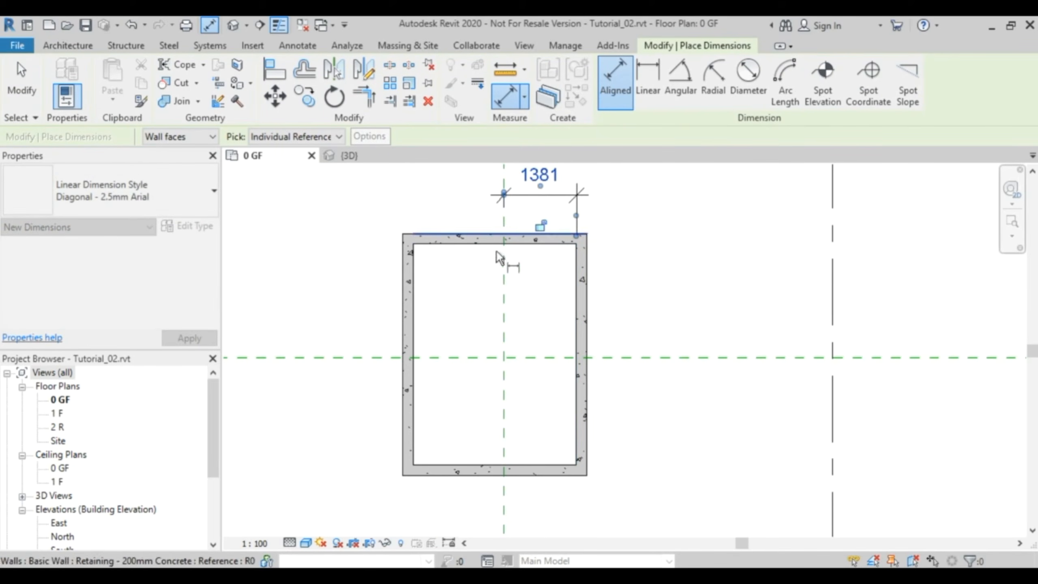
# - Add an aligned dimension from the vertical reference plane to the inner face of the rectangle's left-hand wall, placed above the rectangle
pyautogui.click(504, 410)
pyautogui.click(414, 427)
pyautogui.click(414, 204)
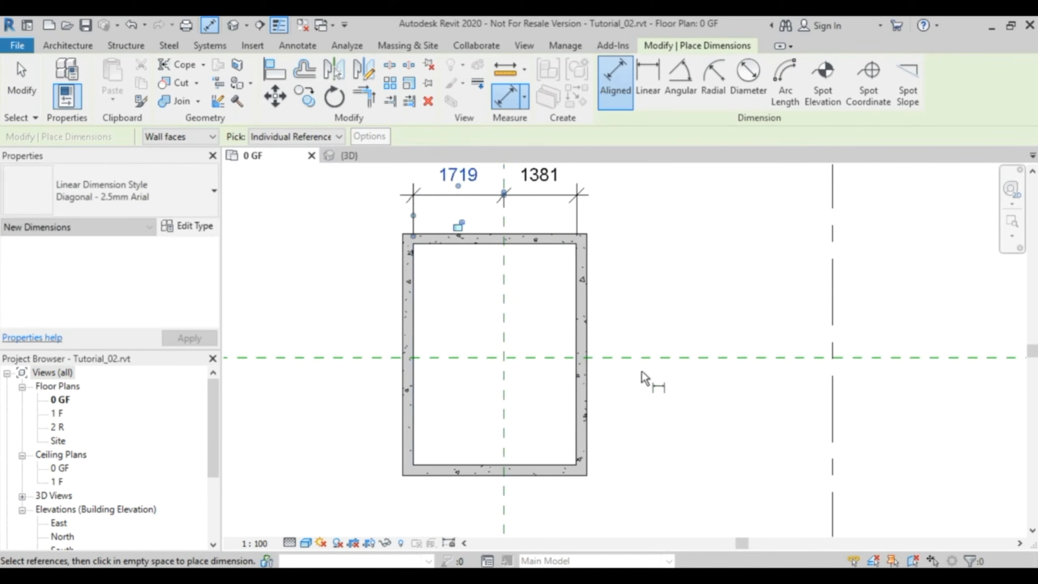
pyautogui.click(548, 245)
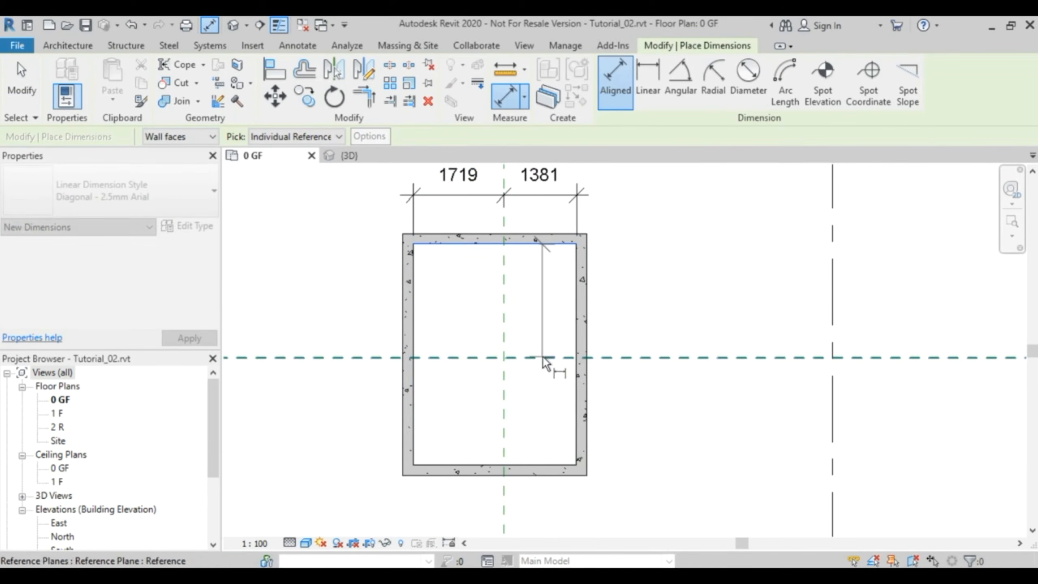
pyautogui.click(549, 358)
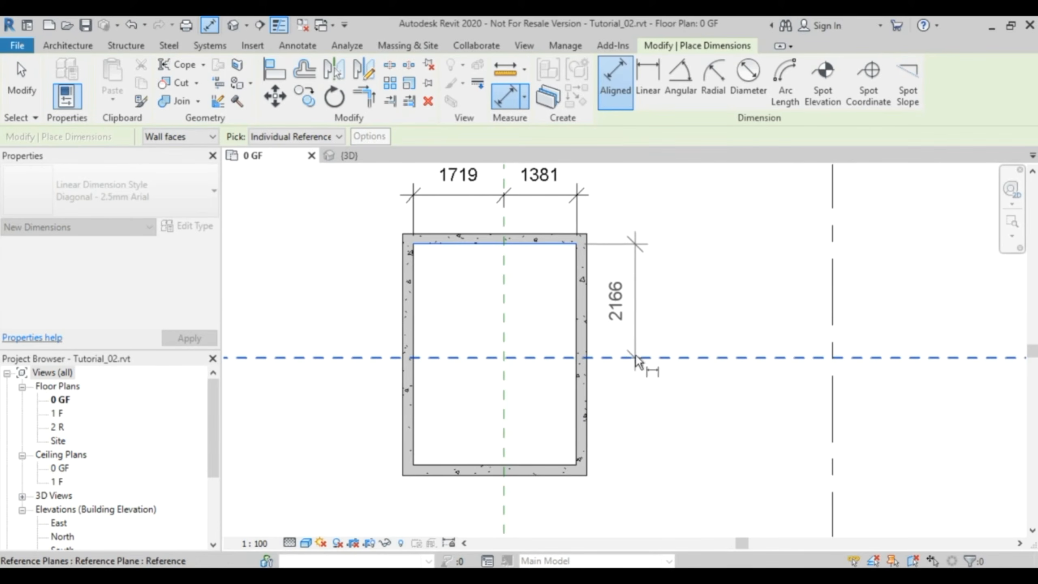
pyautogui.press('Escape')
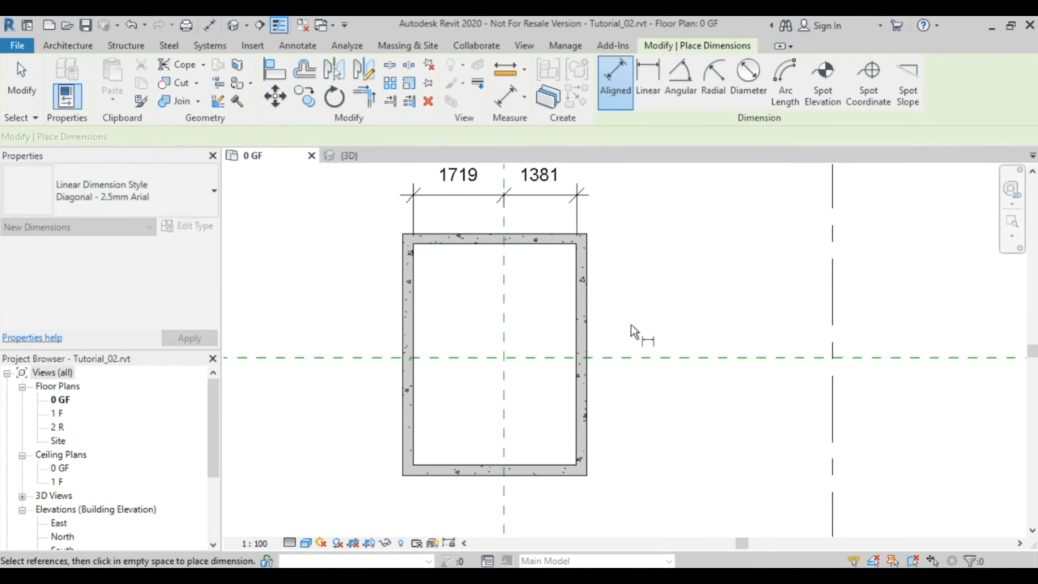
# - Add aligned dimensions from the inner faces of the upper and lower concrete walls to the horizontal reference plane, placed right of the rectangle
pyautogui.click(561, 251)
pyautogui.click(539, 357)
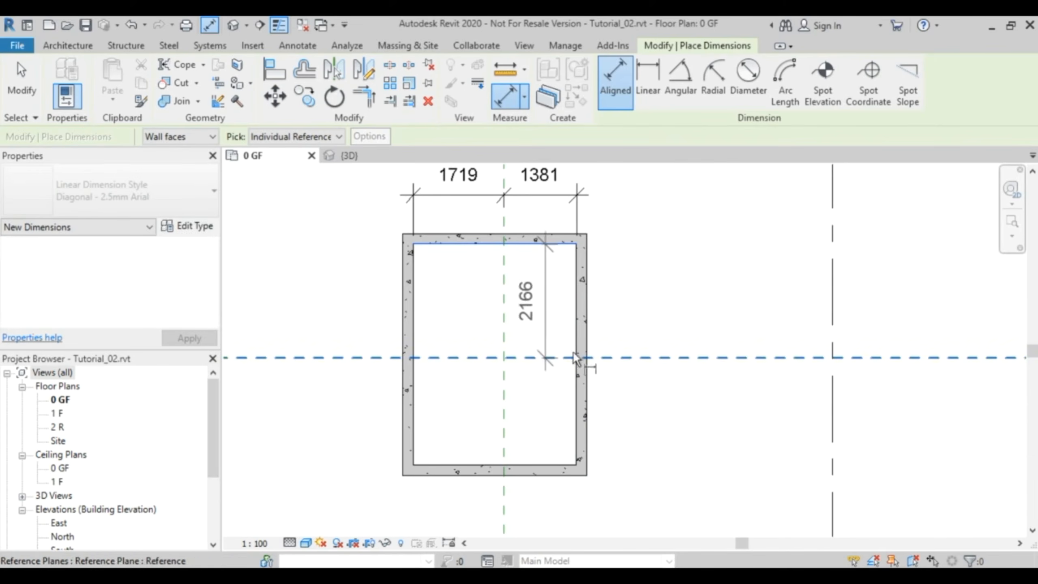
pyautogui.click(671, 336)
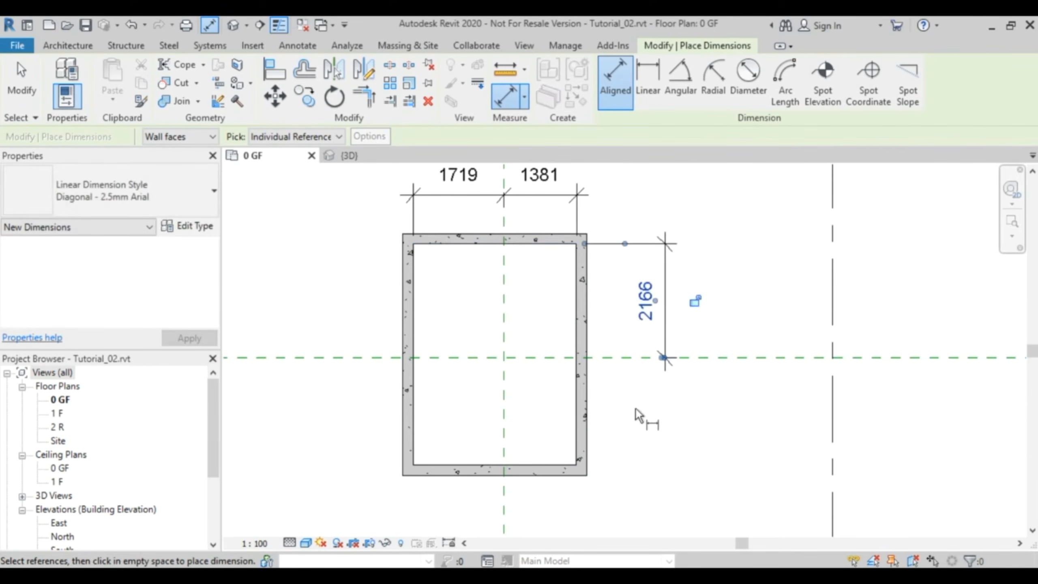
pyautogui.click(550, 465)
pyautogui.click(543, 358)
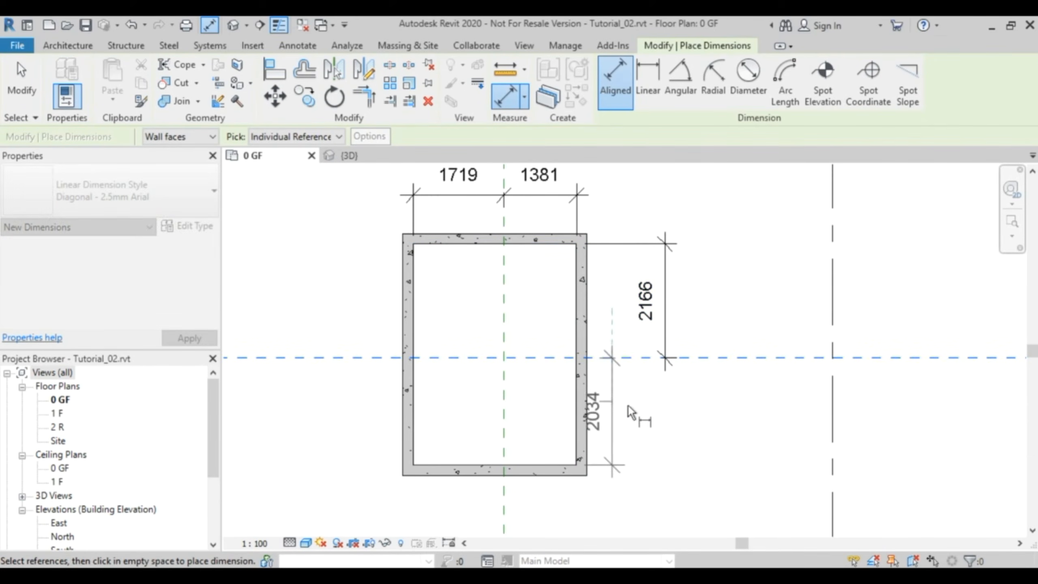
pyautogui.click(644, 418)
pyautogui.press('Escape')
pyautogui.press('Escape')
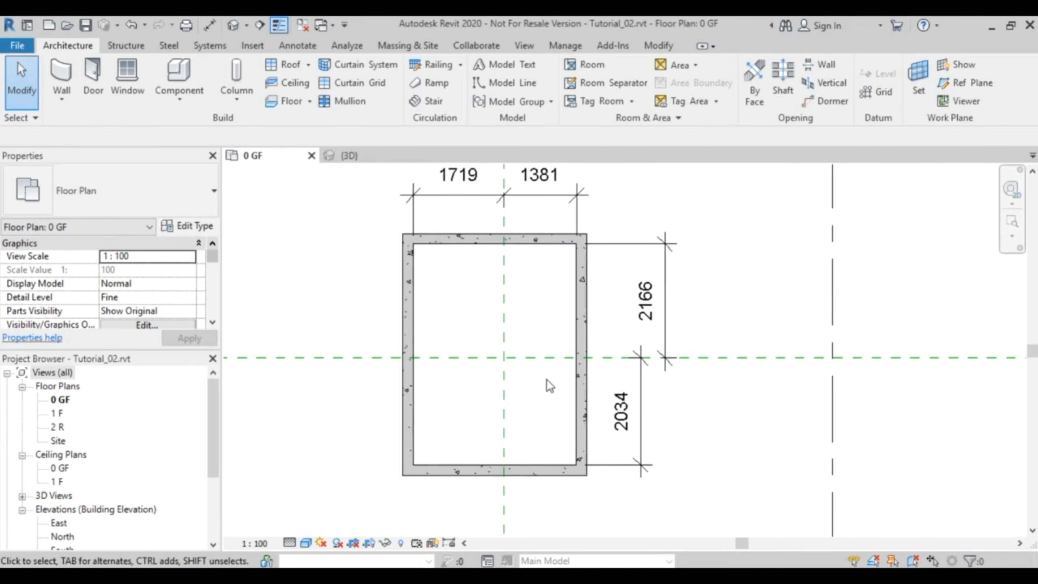
# - Switch to Calculator, divide 2700 by 2, and return to the floor plan
pyautogui.click(568, 576)
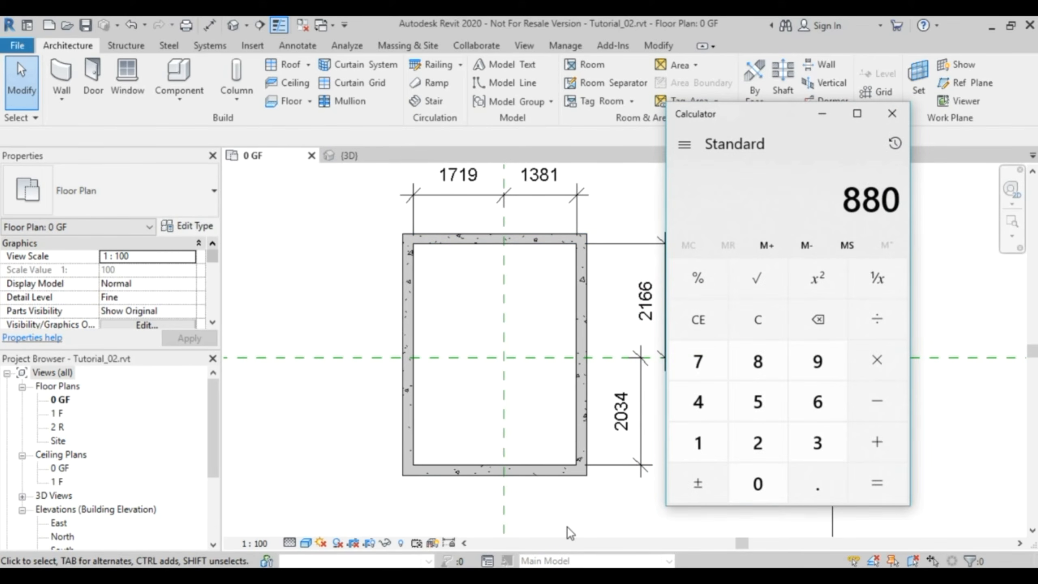
pyautogui.write('2700')
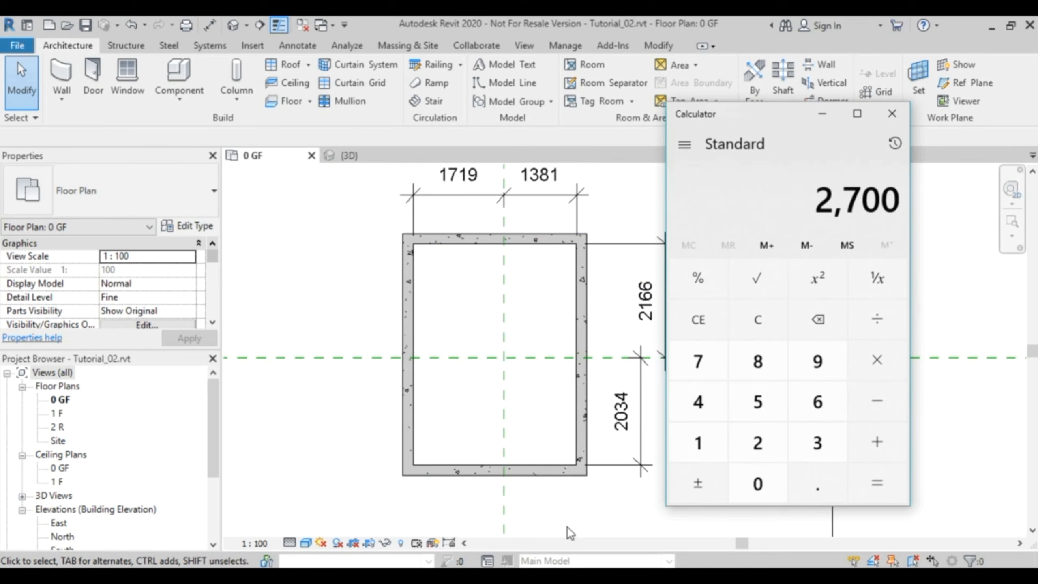
pyautogui.write('2')
pyautogui.press('Return')
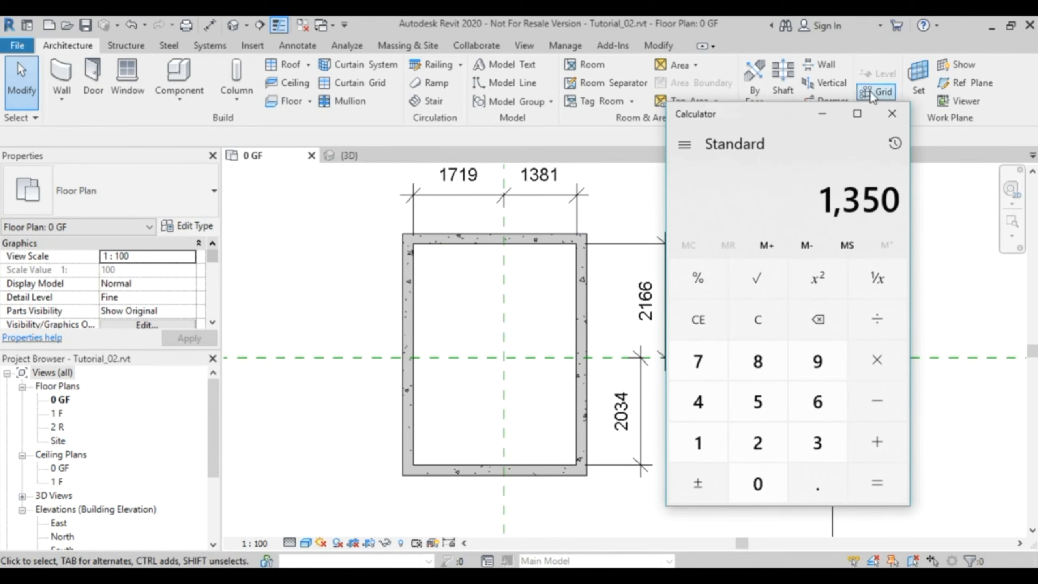
pyautogui.click(824, 115)
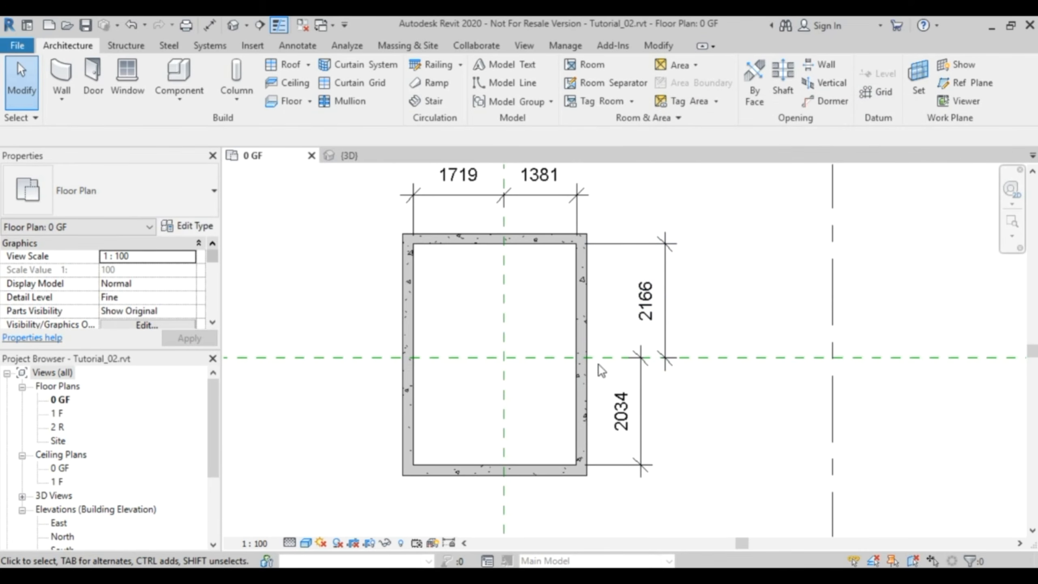
# - Set the distance from the upper concrete wall's inner face to the horizontal reference plane to 1350 mm
pyautogui.click(535, 245)
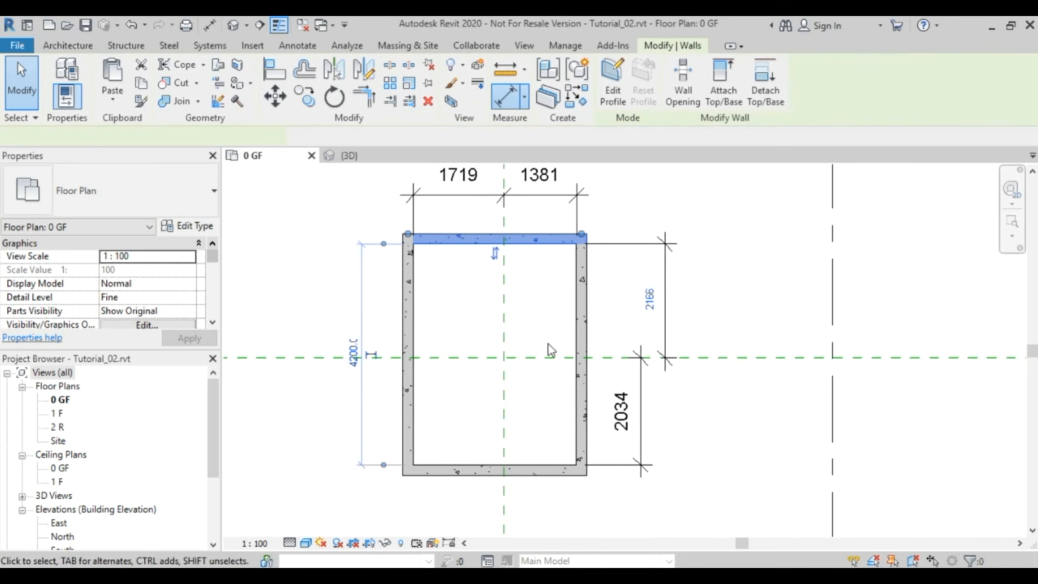
pyautogui.click(650, 303)
pyautogui.write('1')
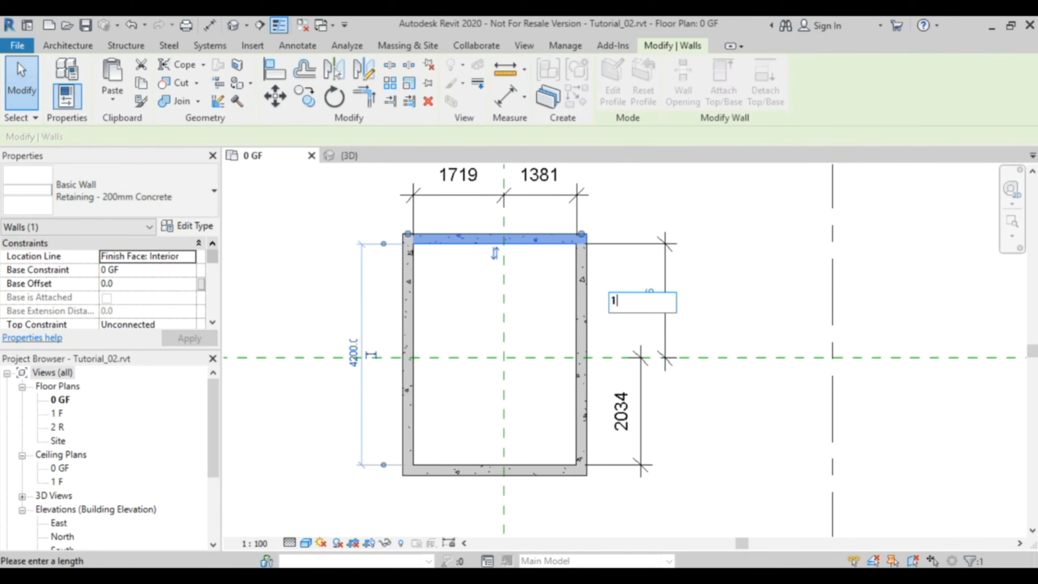
pyautogui.write('350')
pyautogui.press('Return')
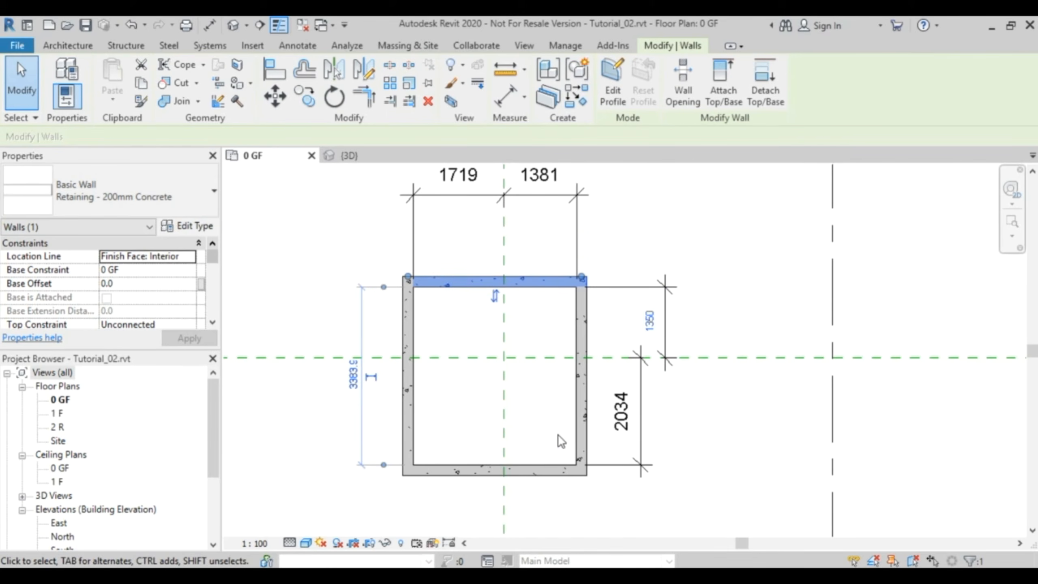
# - Set the distance from the lower concrete wall's inner face to the horizontal reference plane to 1350 mm
pyautogui.click(540, 456)
pyautogui.click(542, 471)
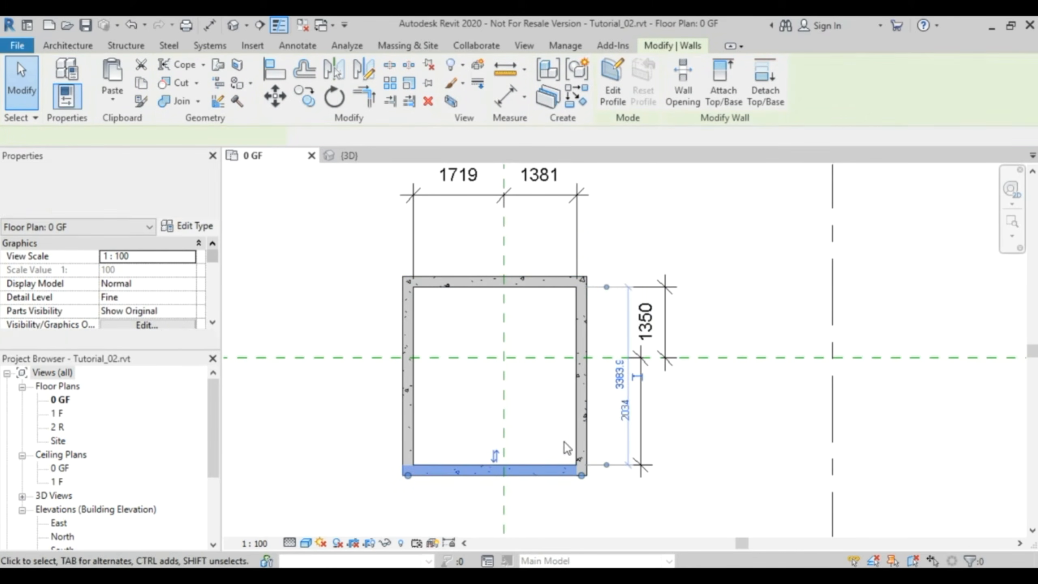
pyautogui.click(613, 417)
pyautogui.write('1350')
pyautogui.press('Return')
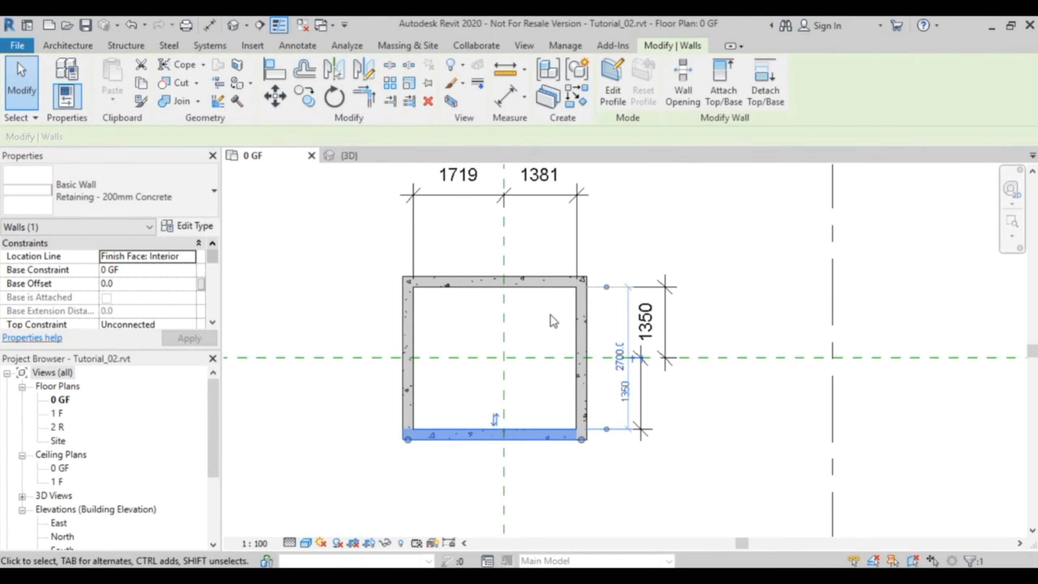
# - Switch to Calculator, divide 1760 by 2, and return to the floor plan
pyautogui.hotkey('alt', 'Tab')
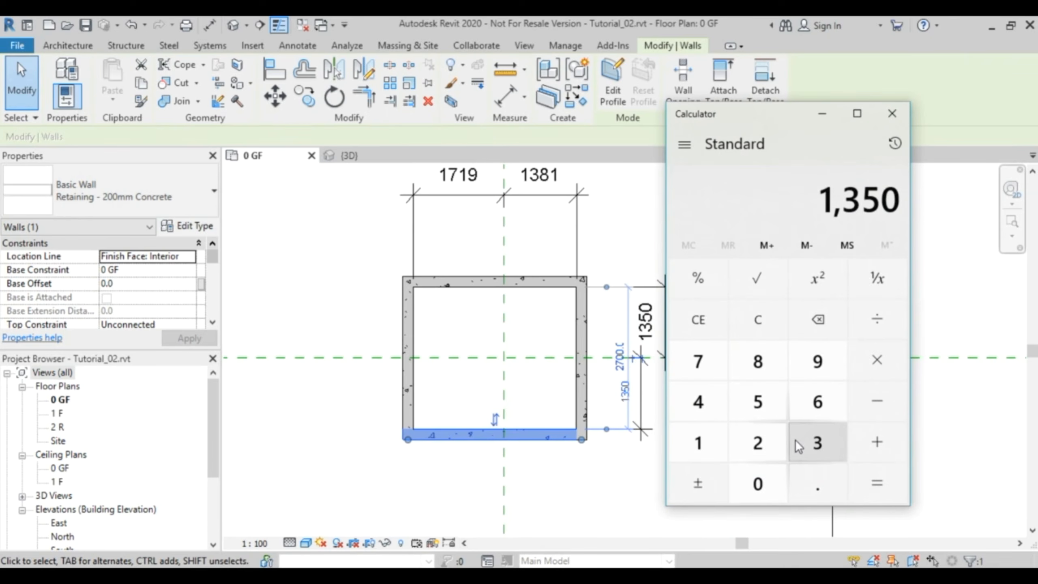
pyautogui.write('1')
pyautogui.write('760')
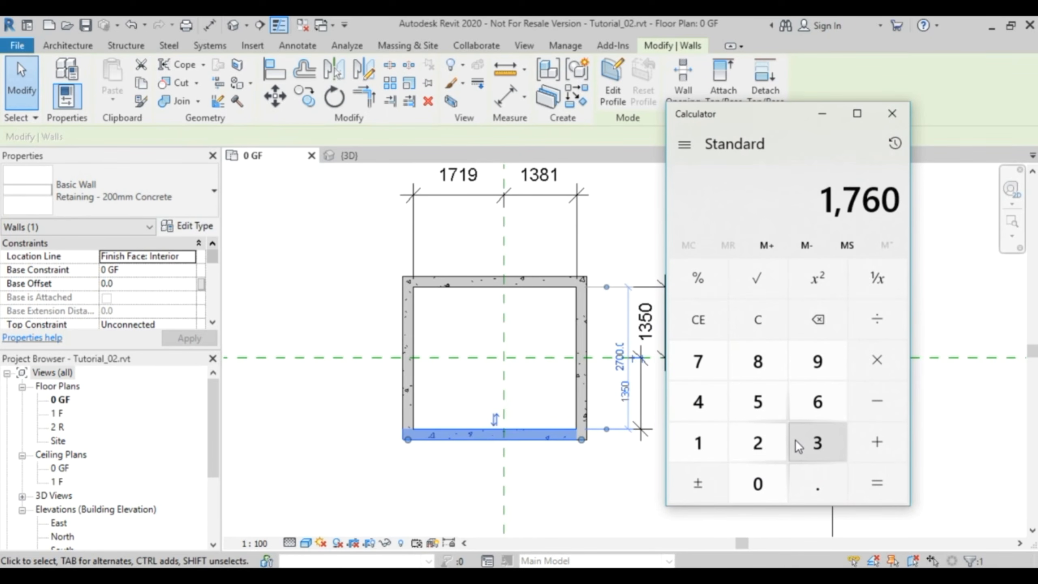
pyautogui.write('/2')
pyautogui.press('Return')
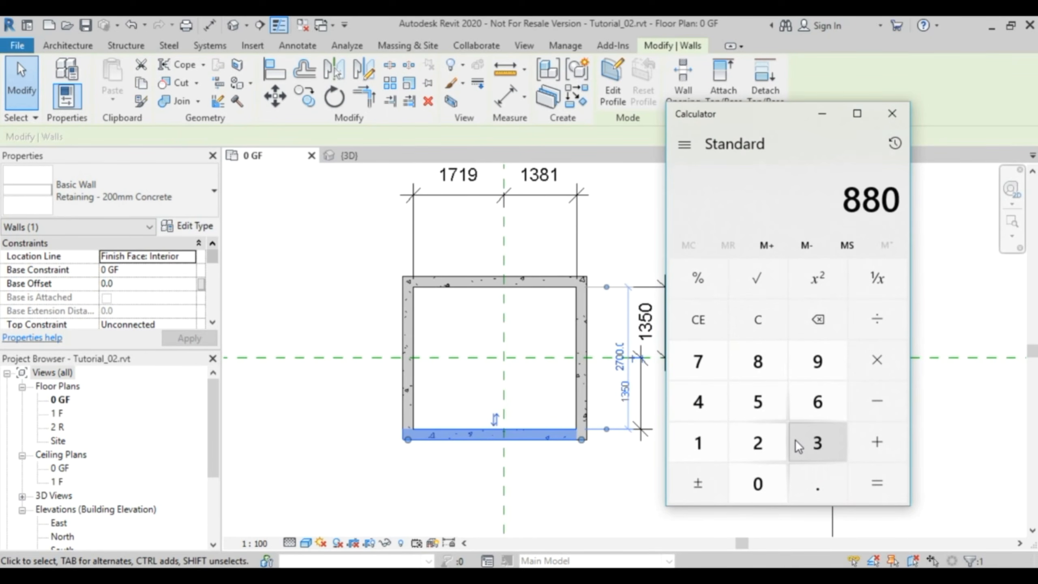
pyautogui.write('*')
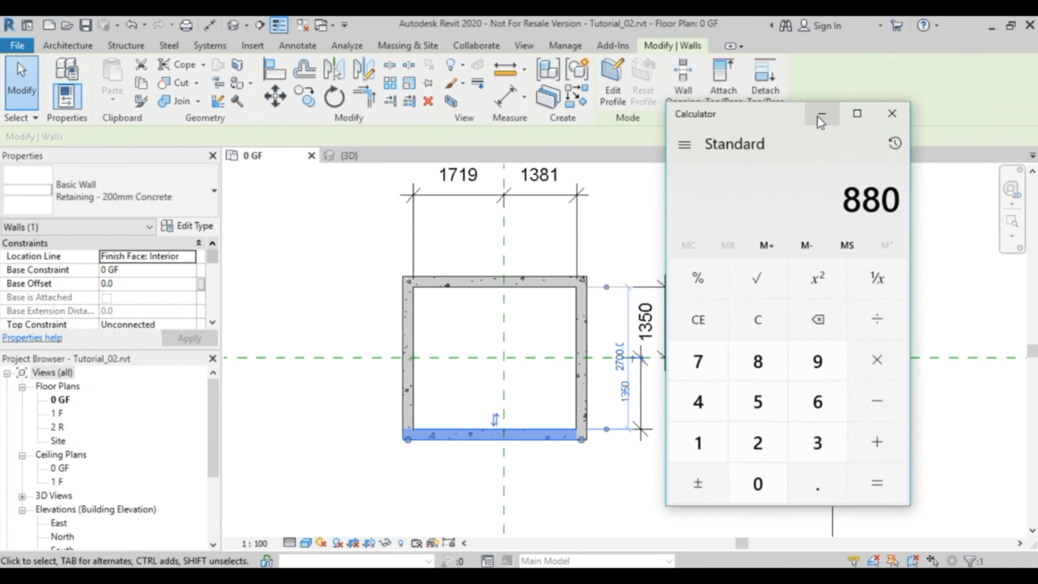
pyautogui.click(821, 115)
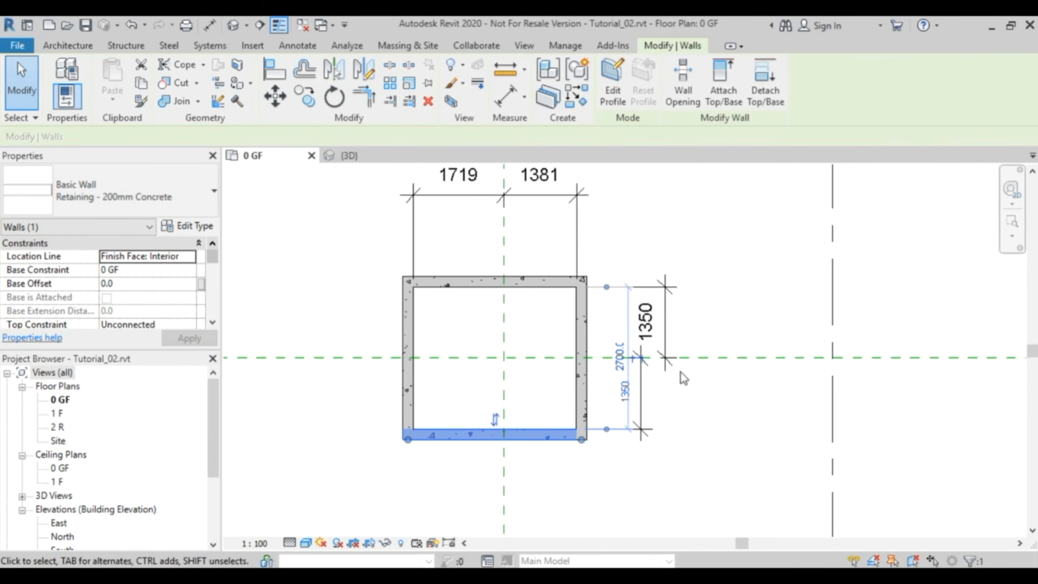
# - Set the distance from the right-hand concrete wall's inner face to the vertical reference plane to 880 mm
pyautogui.click(587, 333)
pyautogui.click(536, 184)
pyautogui.write('880')
pyautogui.press('Return')
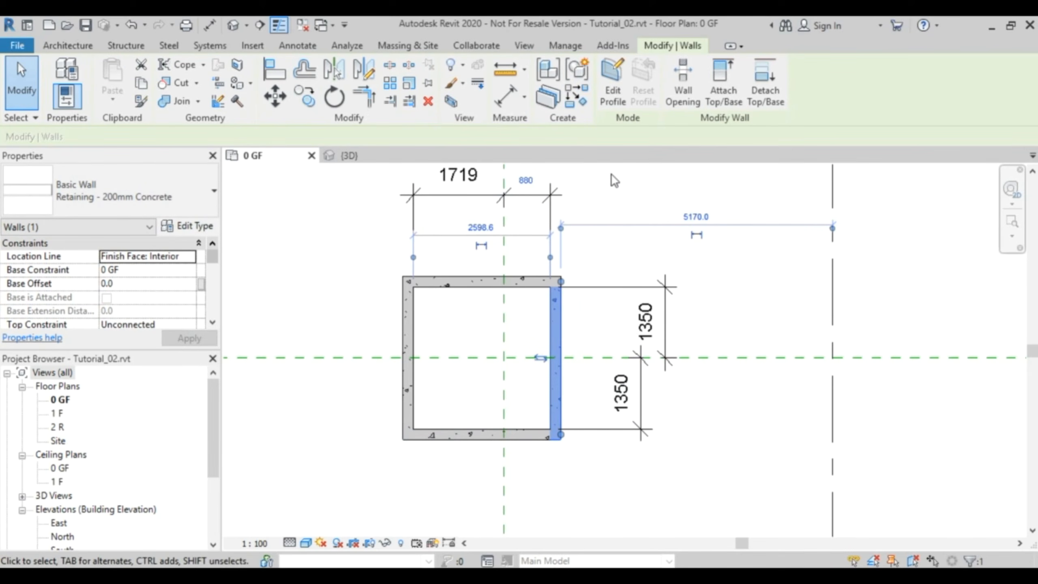
# - Set the distance from the left-hand concrete wall's inner face to the vertical reference plane to 880 mm
pyautogui.click(404, 341)
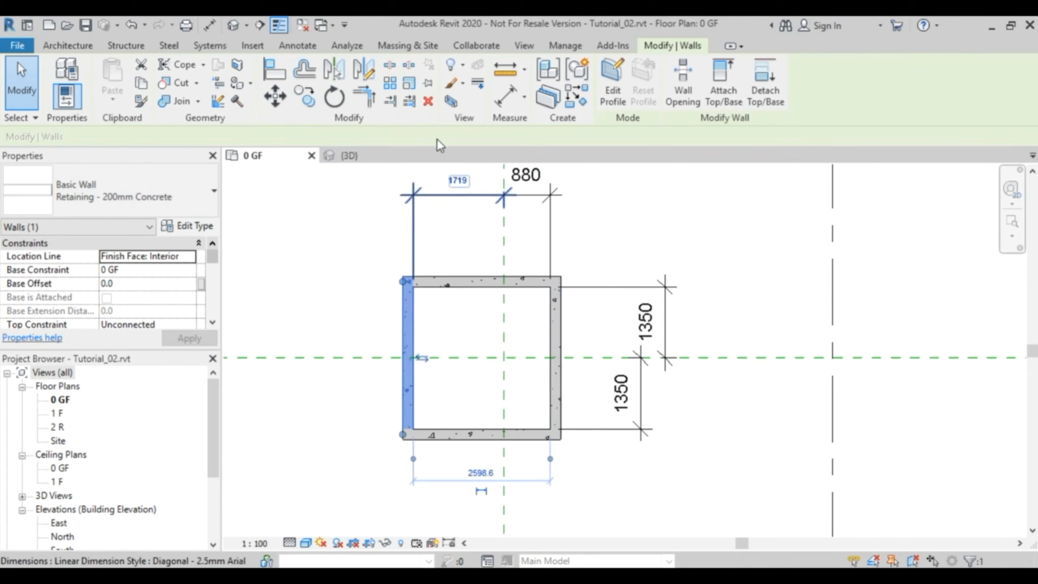
pyautogui.click(457, 180)
pyautogui.write('880')
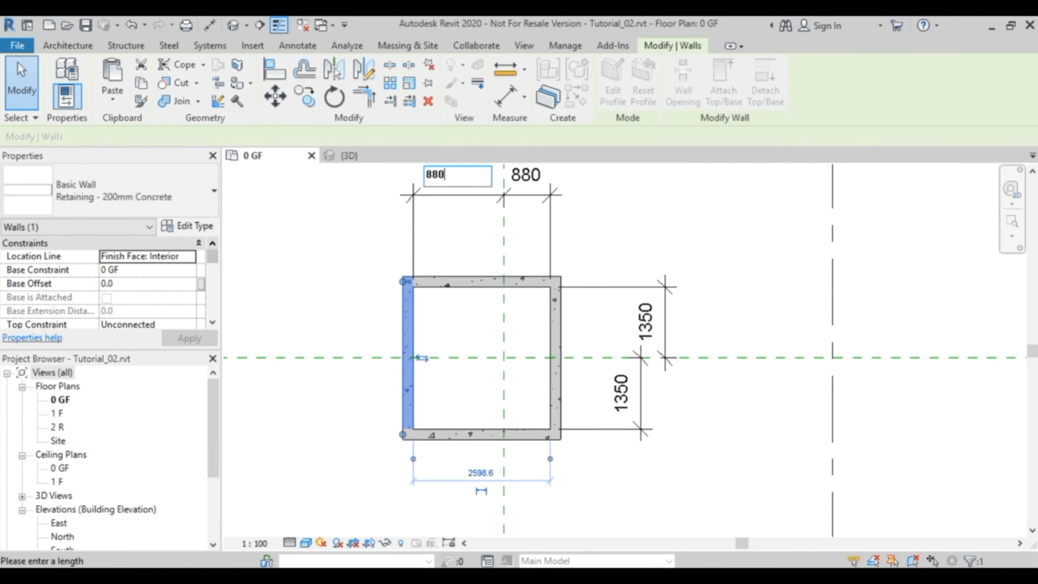
pyautogui.press('Return')
pyautogui.click(641, 239)
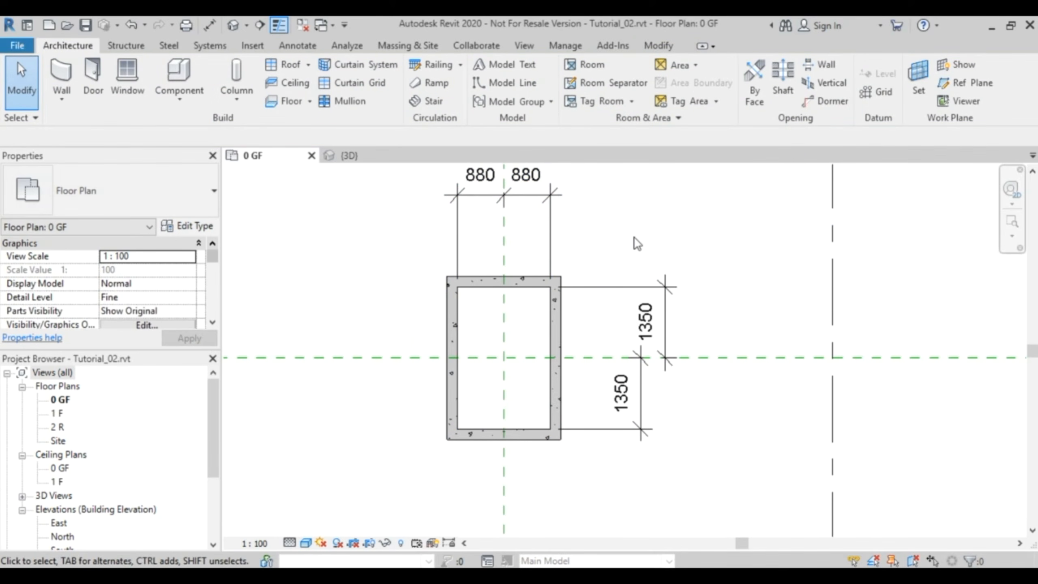
# - Delete the two vertical and two horizontal dimensions around the concrete wall rectangle
pyautogui.click(667, 290)
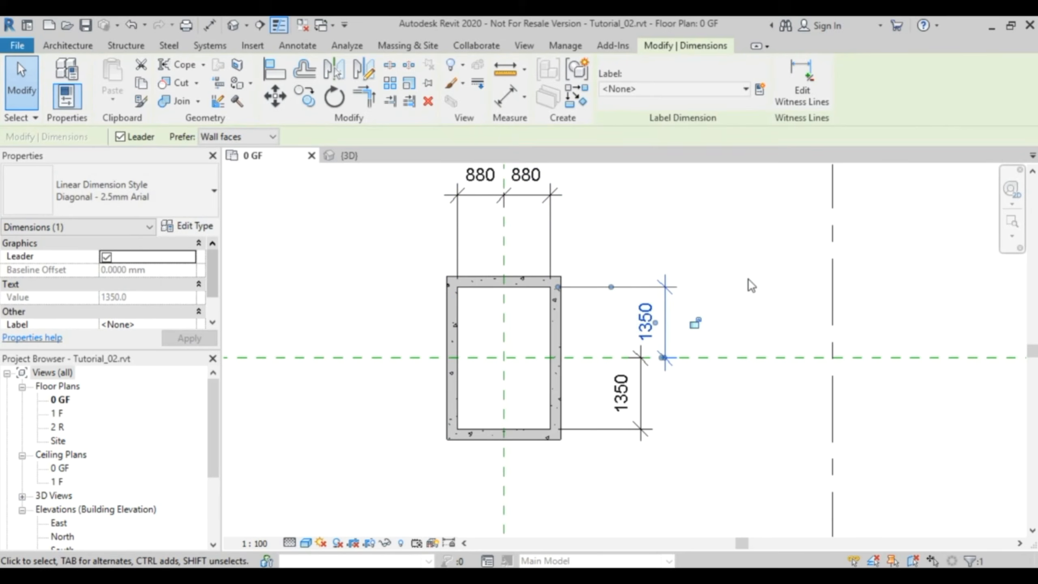
pyautogui.press('Delete')
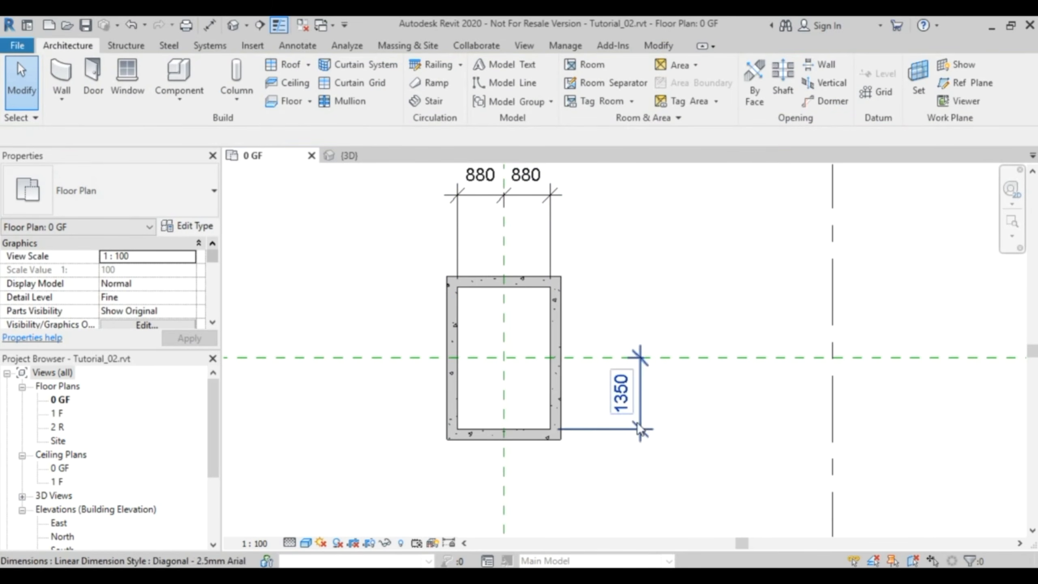
pyautogui.click(640, 391)
pyautogui.press('Delete')
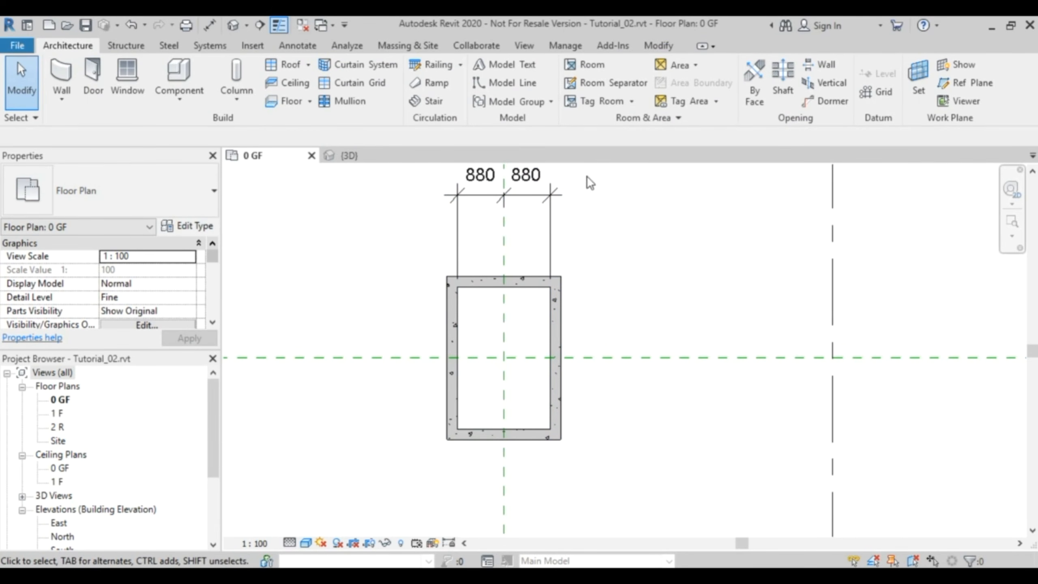
pyautogui.click(527, 177)
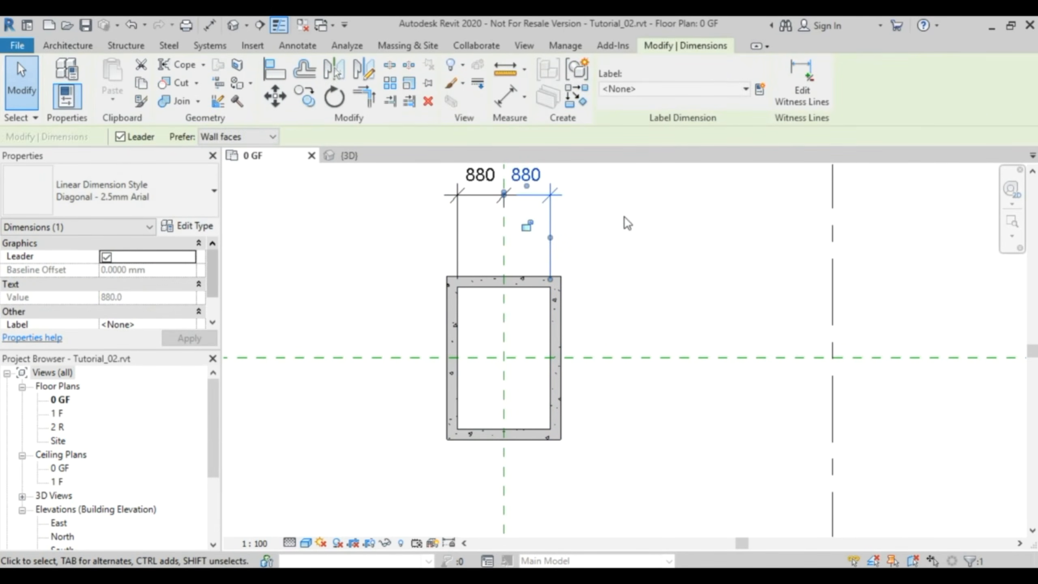
pyautogui.press('Delete')
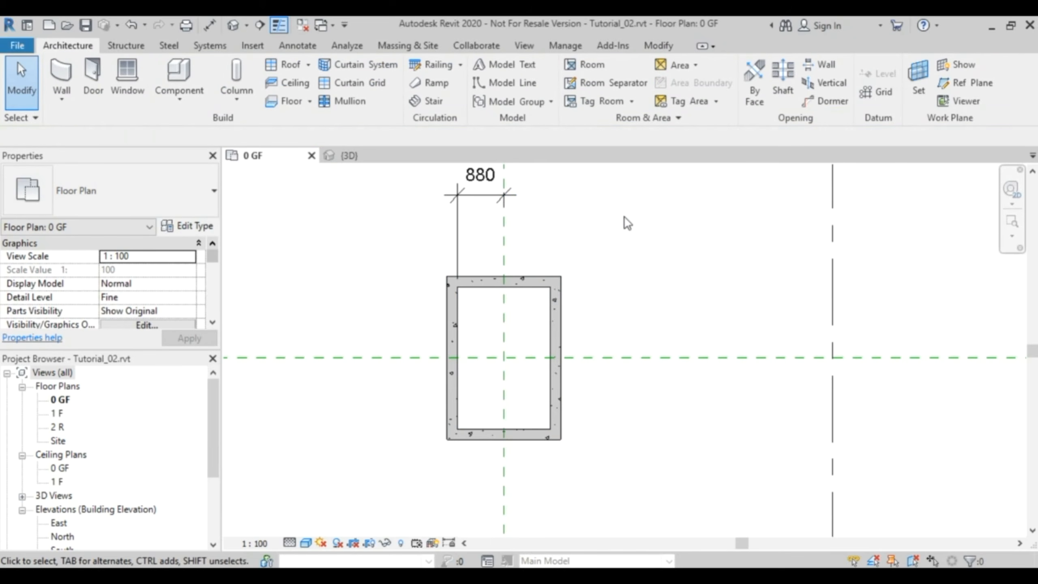
pyautogui.click(479, 198)
pyautogui.press('Delete')
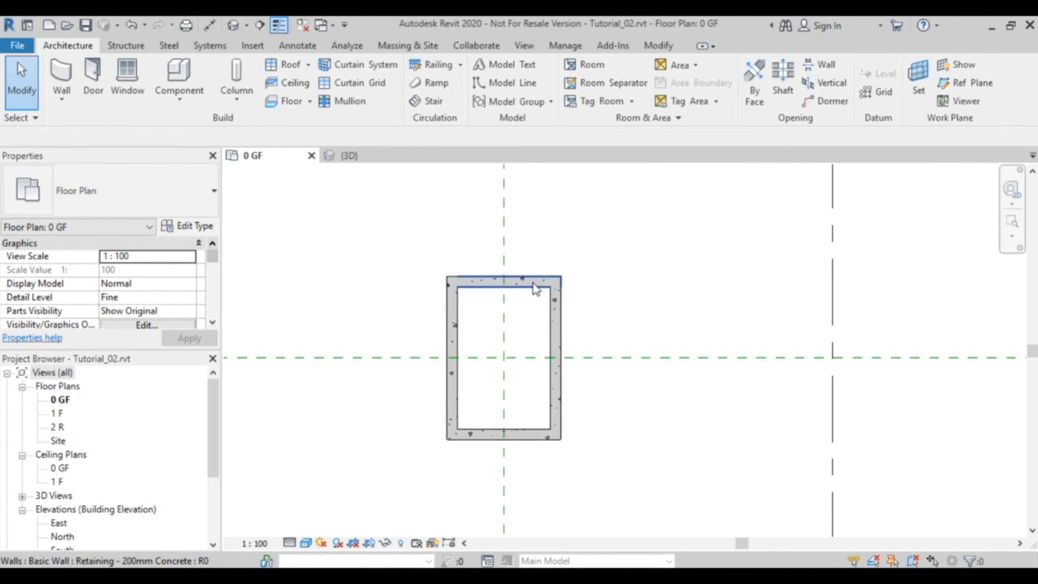
# - Set the top constraint of all four concrete walls to Up to level: 3 P
pyautogui.moveTo(417, 249); pyautogui.dragTo(612, 460)
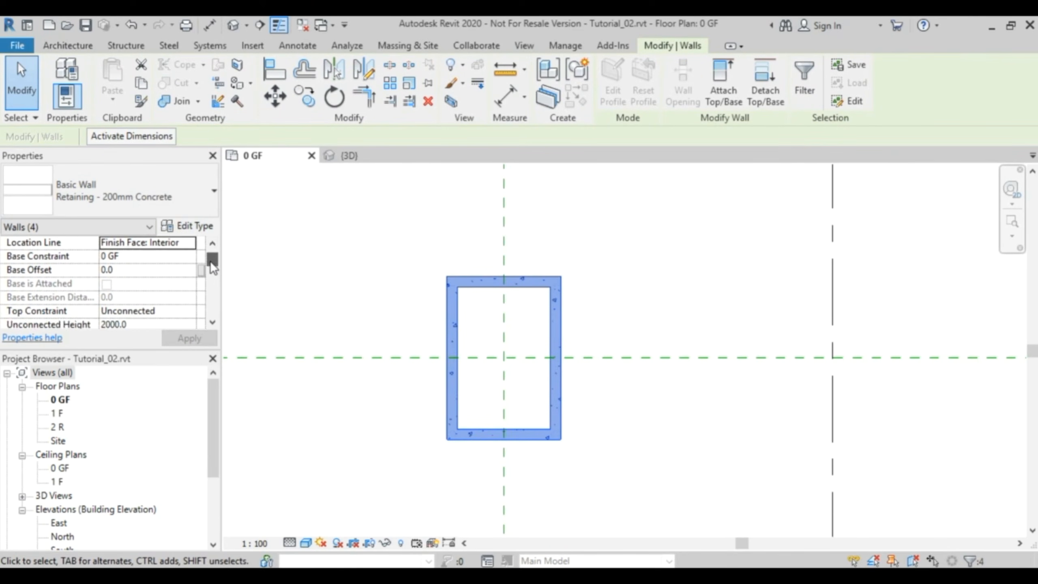
pyautogui.moveTo(210, 261); pyautogui.dragTo(211, 266)
pyautogui.click(191, 276)
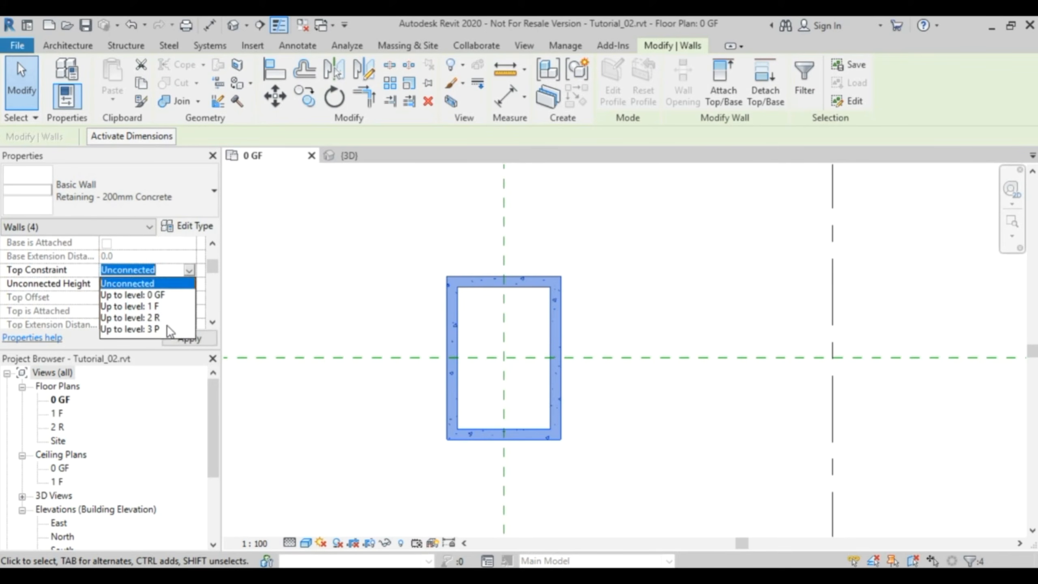
pyautogui.click(156, 330)
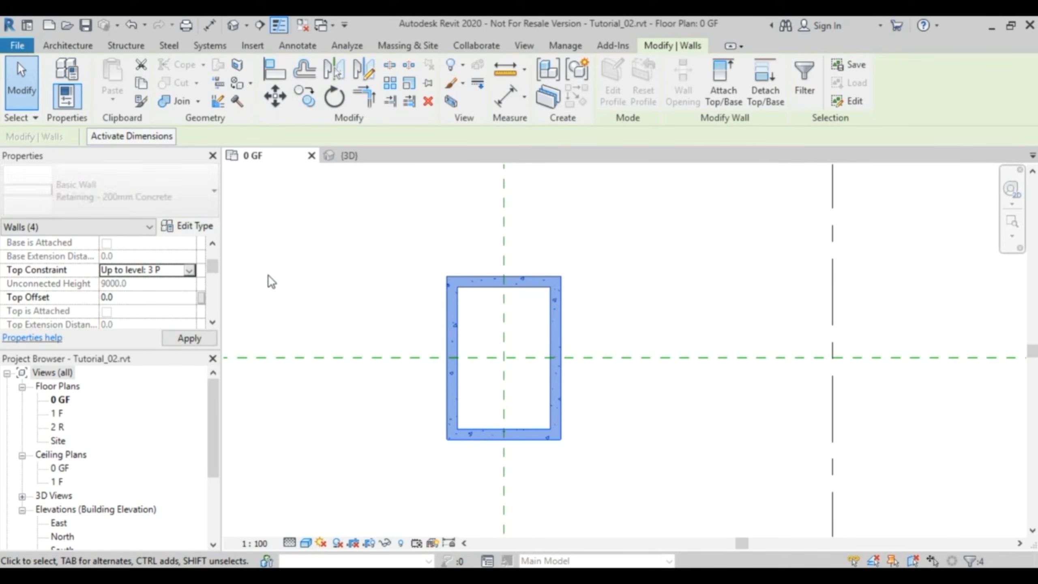
# - Create a matching 200 mm concrete wall offset 1500 mm outside the enclosure's upper wall by picking its outer face
pyautogui.click(606, 243)
pyautogui.click(527, 282)
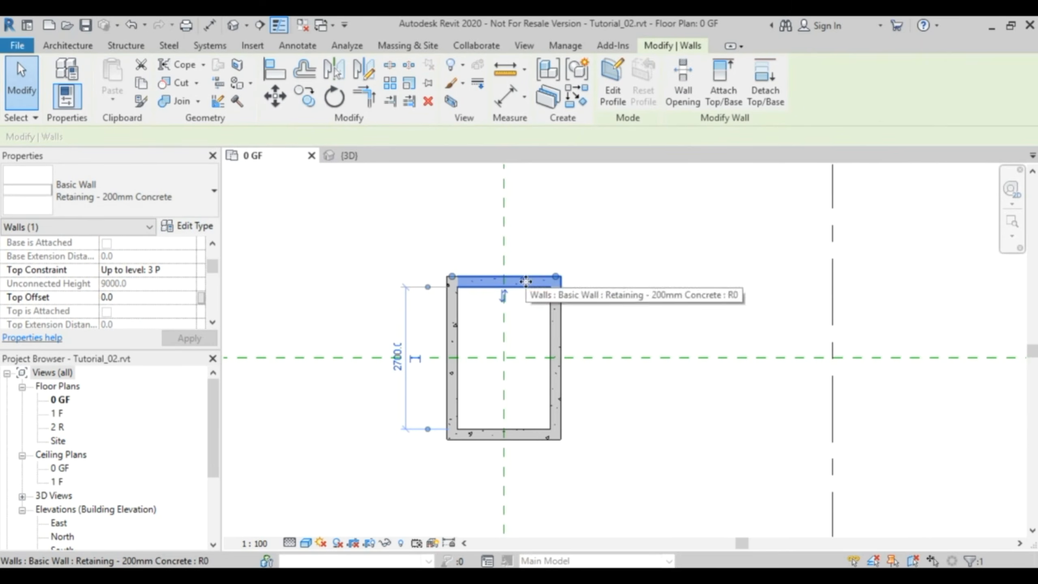
pyautogui.rightClick(528, 281)
pyautogui.click(627, 340)
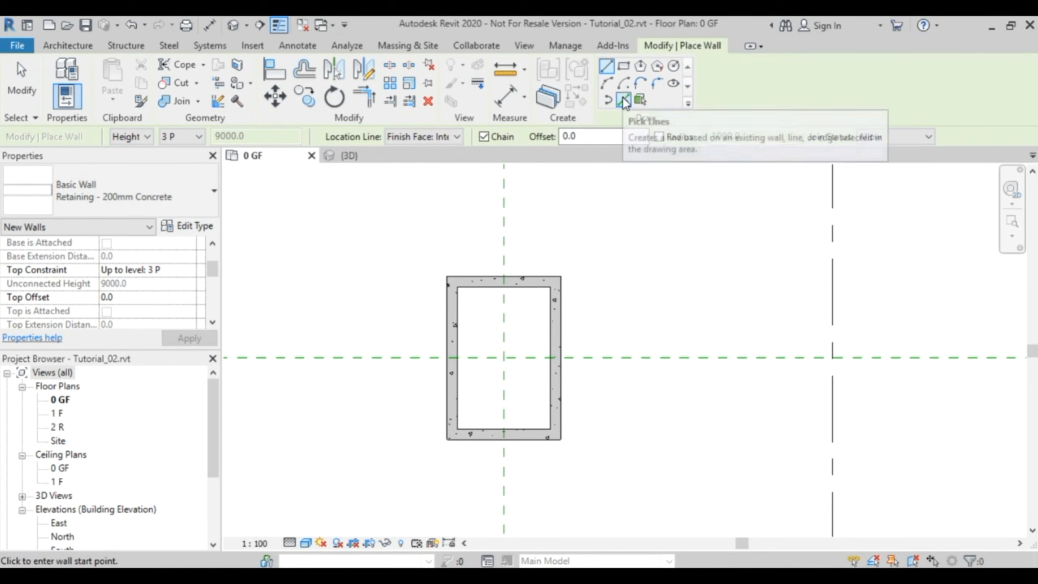
pyautogui.click(624, 101)
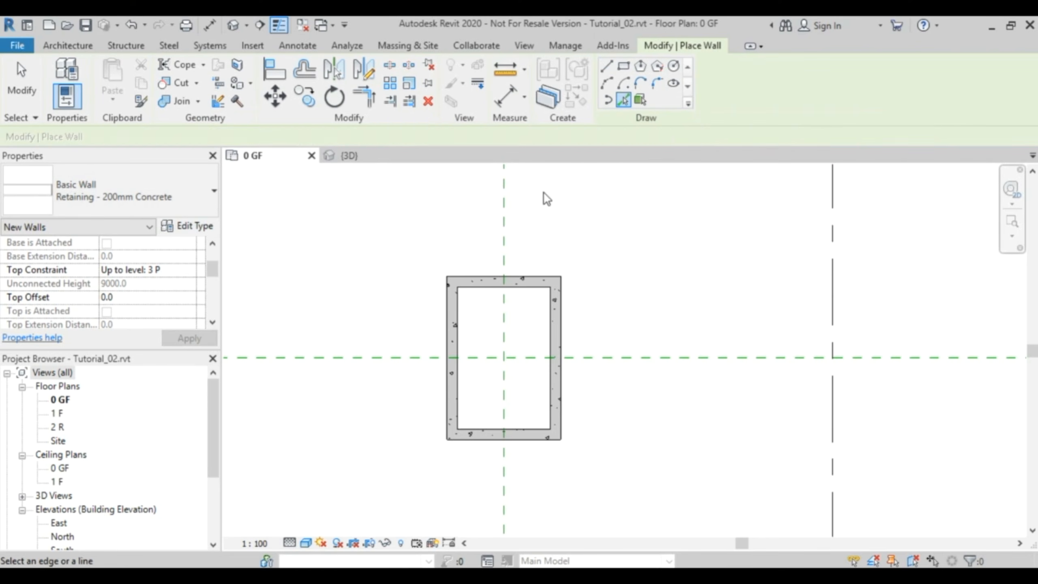
pyautogui.scroll(-1, 561, 265)
pyautogui.moveTo(576, 261); pyautogui.dragTo(577, 298, button='middle')
pyautogui.doubleClick(539, 136)
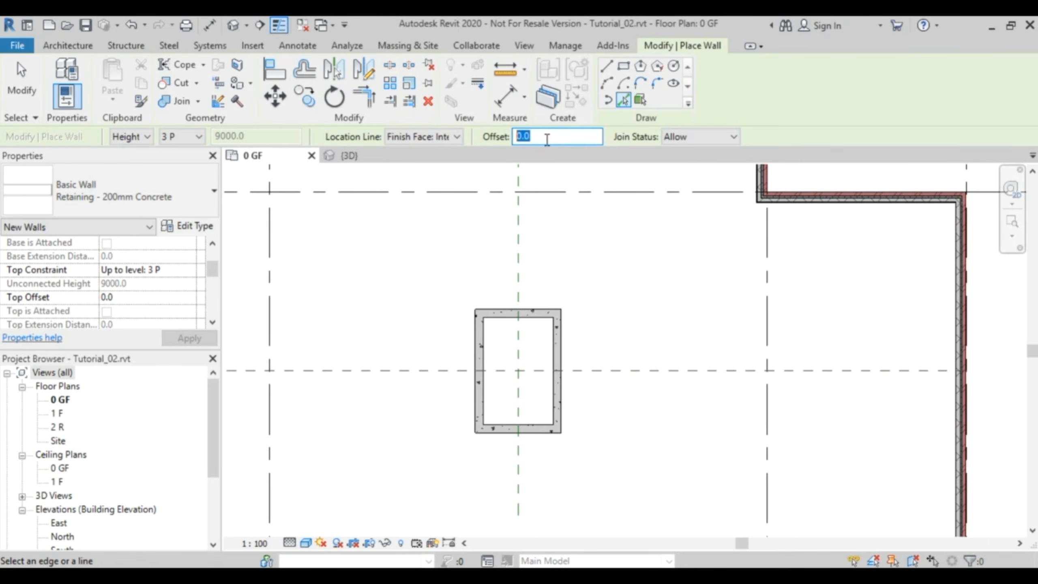
pyautogui.write('1500')
pyautogui.press('Return')
pyautogui.click(533, 308)
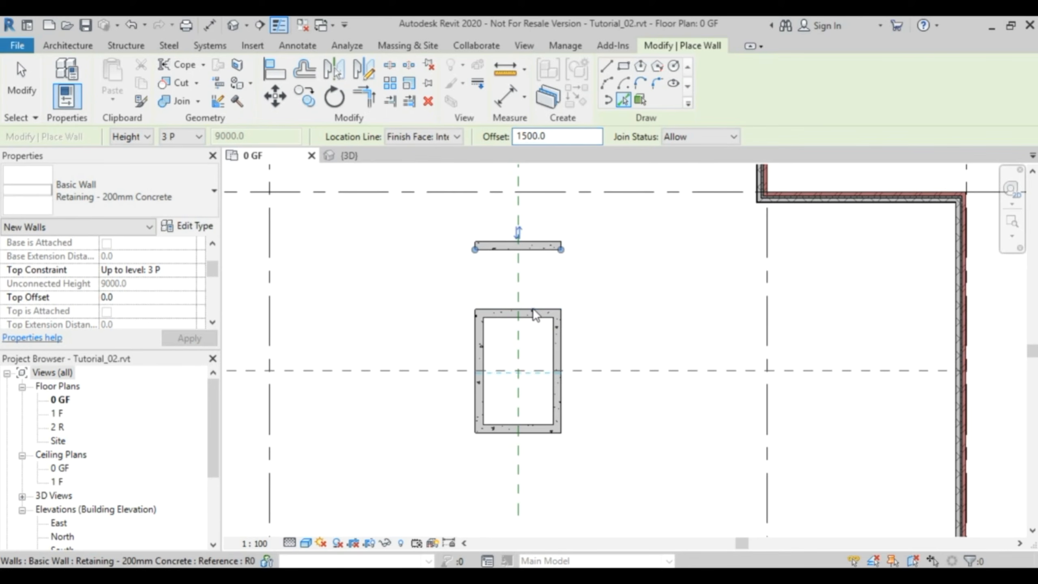
# - Add concrete walls at the same 1500 mm offset outside the enclosure's left-hand and lower walls
pyautogui.click(474, 345)
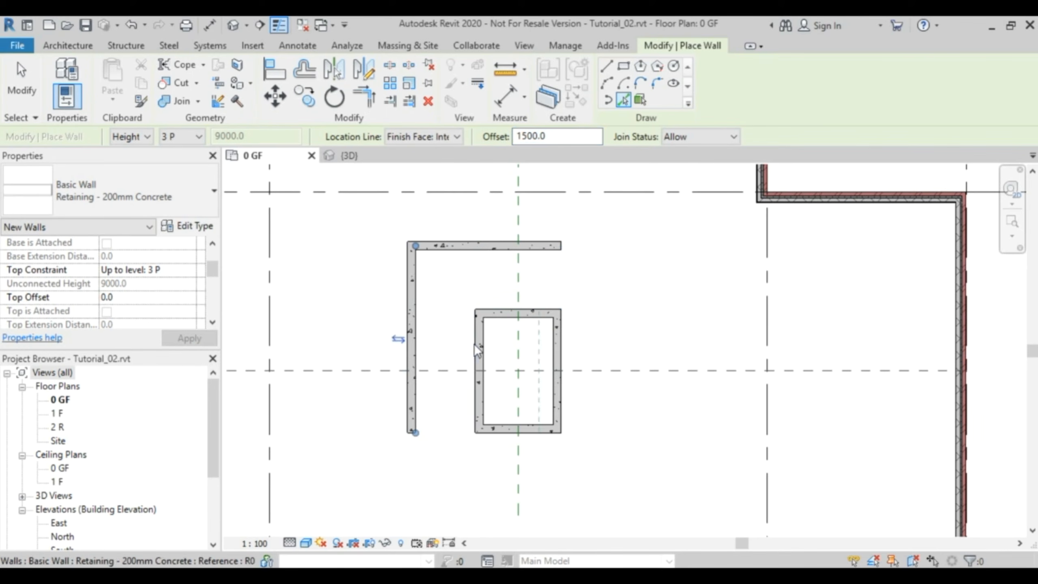
pyautogui.click(505, 439)
pyautogui.press('Escape')
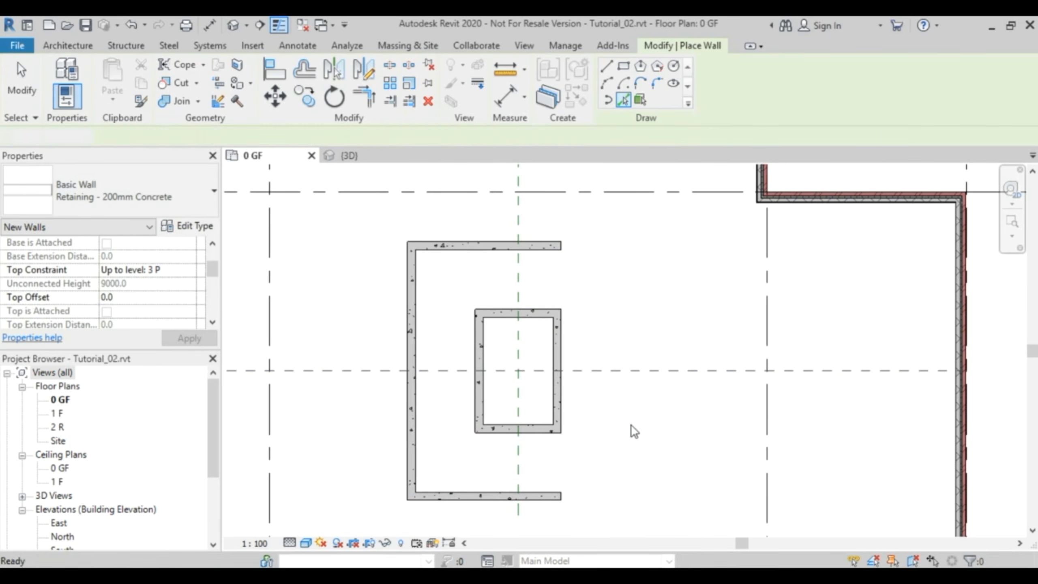
pyautogui.press('Escape')
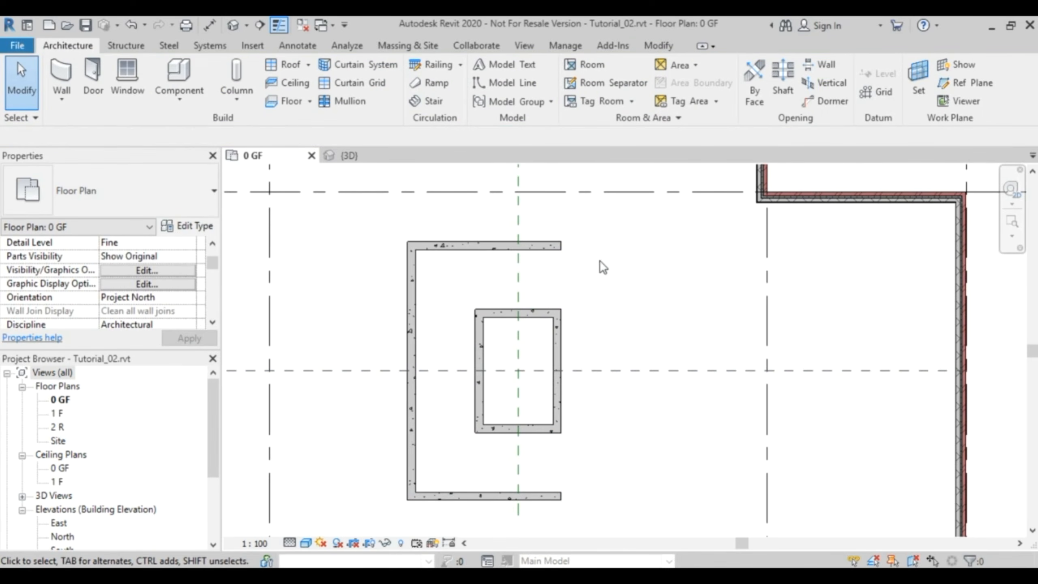
# - Dimension the gaps between the enclosure's outer faces and the new upper, left-hand and lower walls' inner faces
pyautogui.click(209, 25)
pyautogui.click(530, 250)
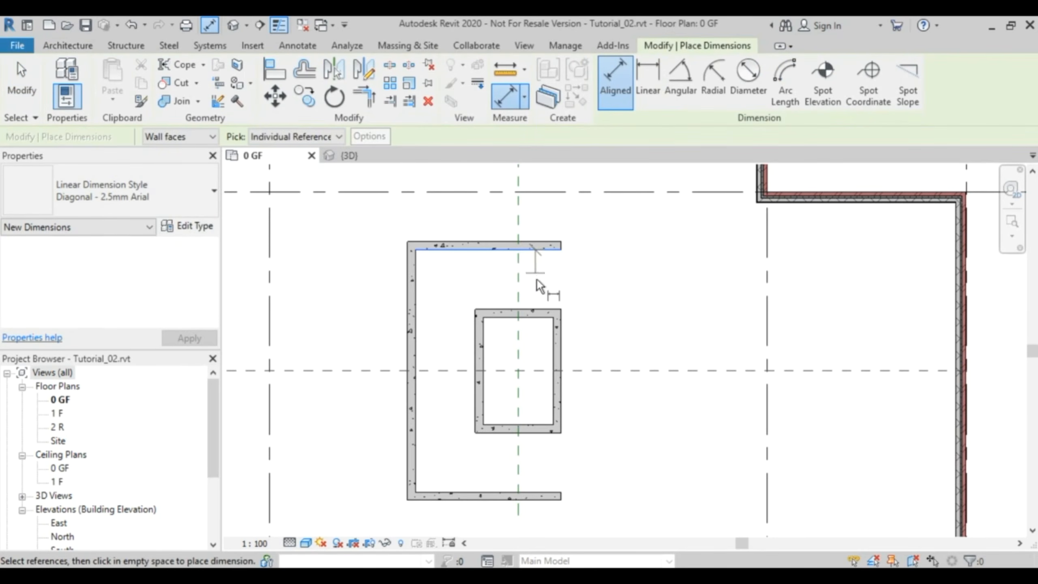
pyautogui.click(532, 307)
pyautogui.click(611, 283)
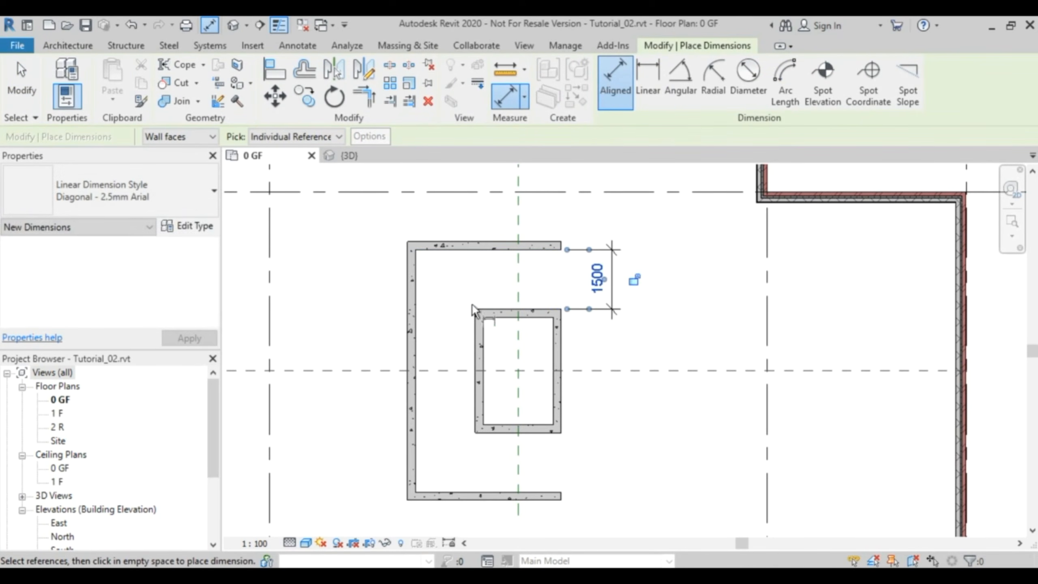
pyautogui.click(475, 350)
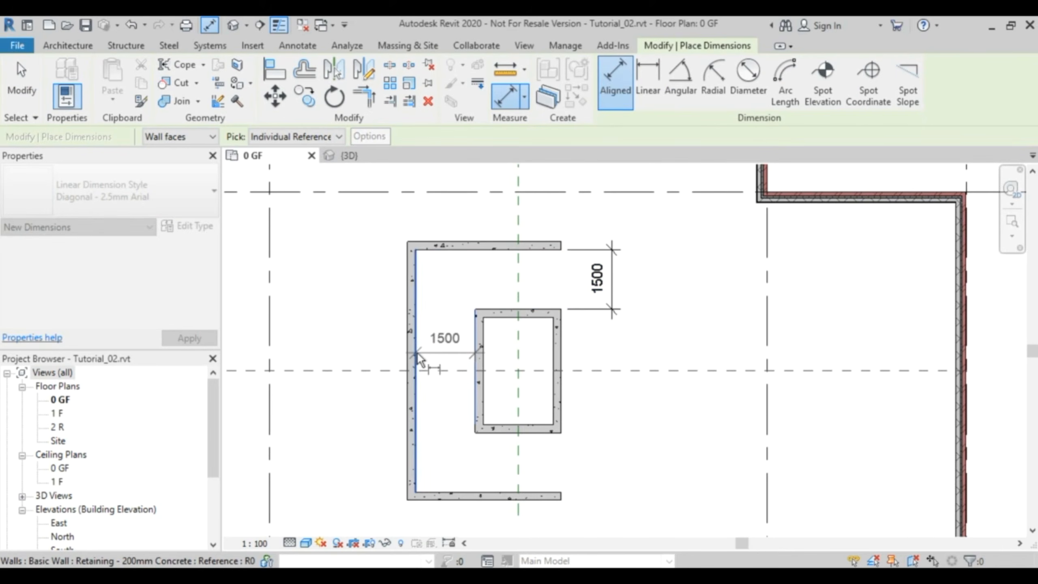
pyautogui.click(431, 332)
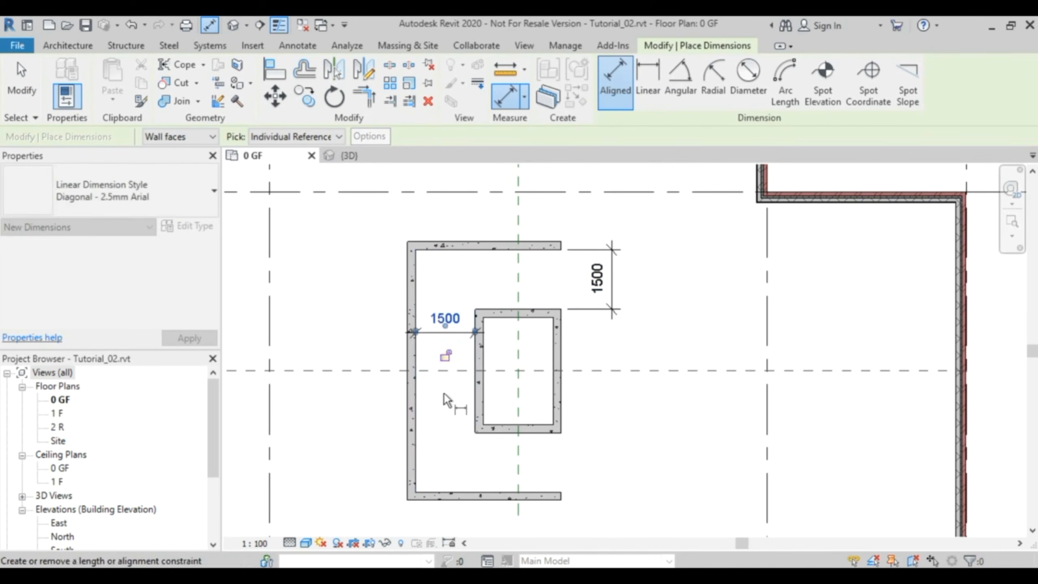
pyautogui.click(540, 434)
pyautogui.click(535, 489)
pyautogui.click(617, 472)
pyautogui.press('Escape')
pyautogui.press('Escape')
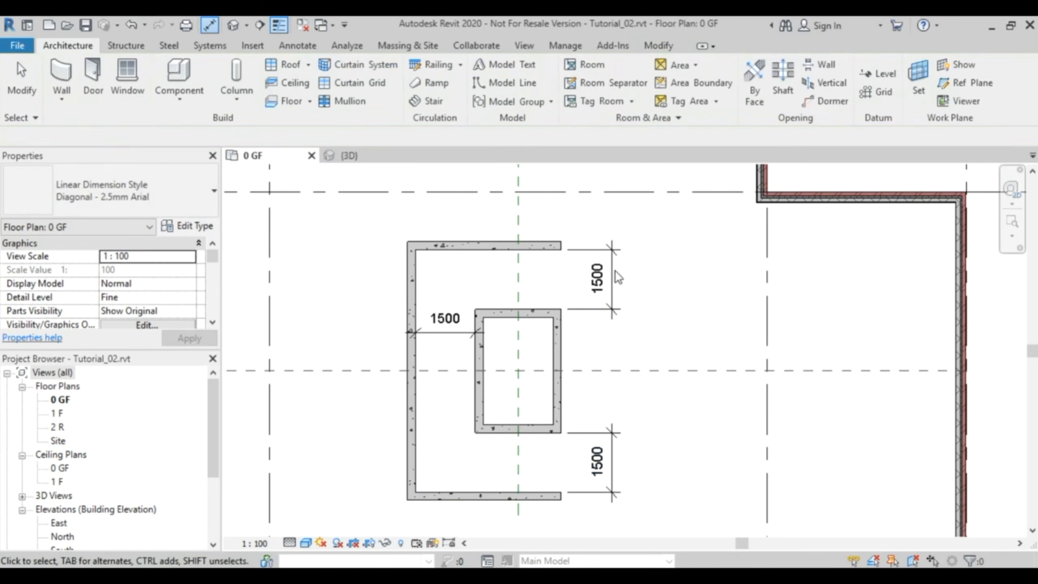
# - Delete the three gap dimensions between the enclosure and the surrounding concrete walls
pyautogui.click(614, 272)
pyautogui.press('Delete')
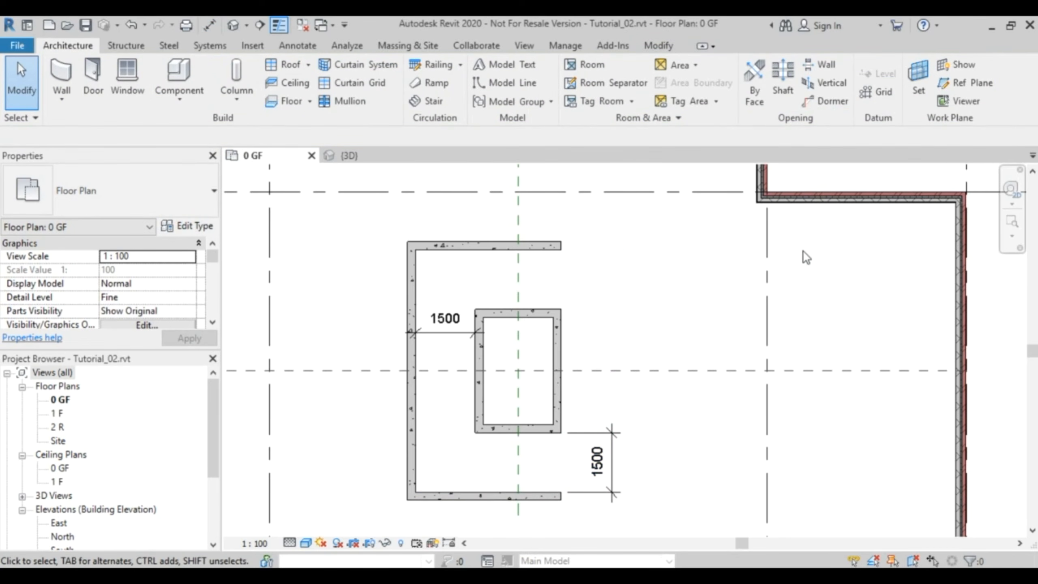
pyautogui.click(451, 336)
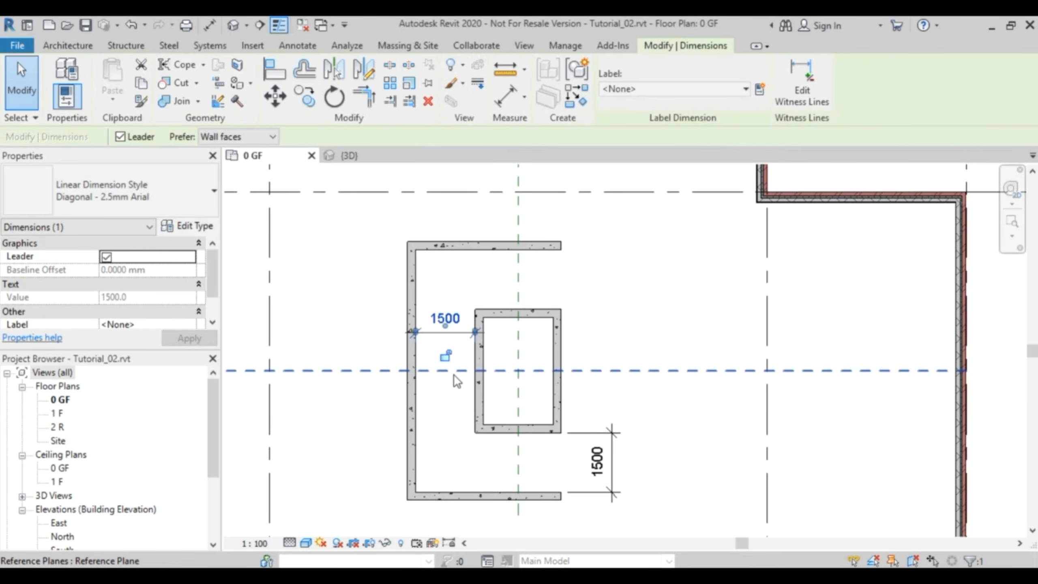
pyautogui.press('Delete')
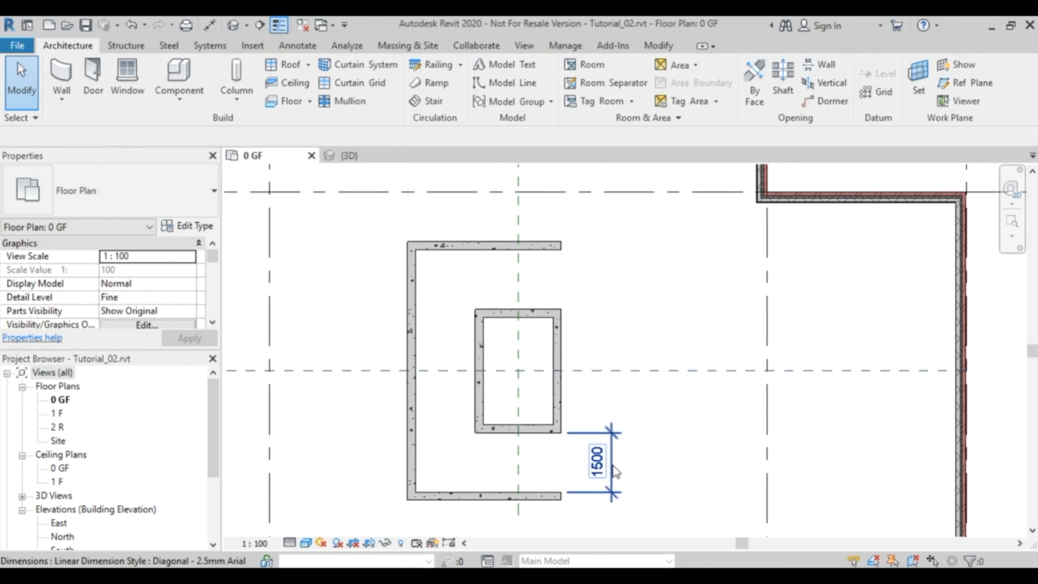
pyautogui.click(614, 471)
pyautogui.press('Delete')
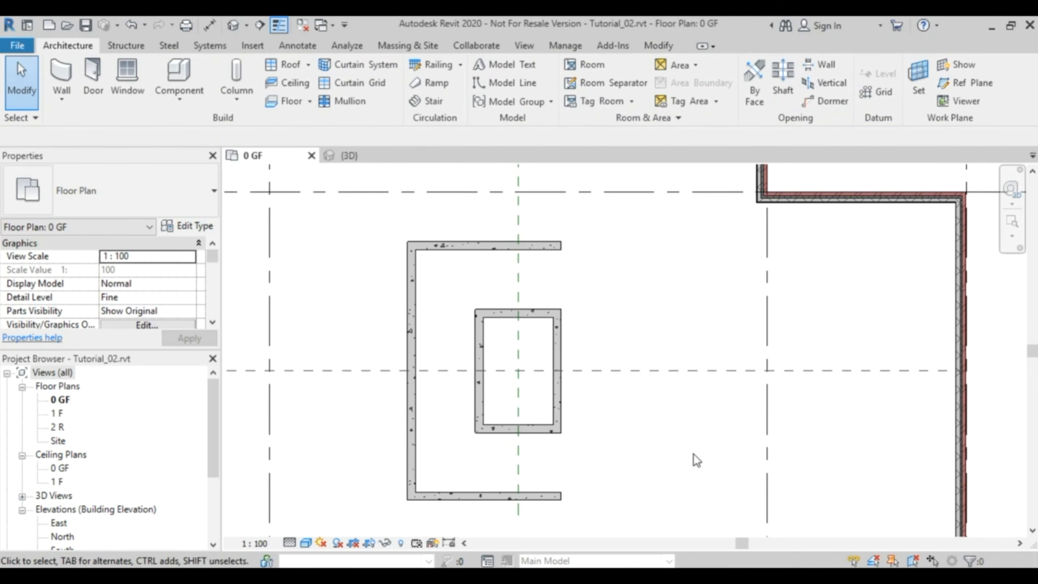
pyautogui.scroll(5, 565, 266)
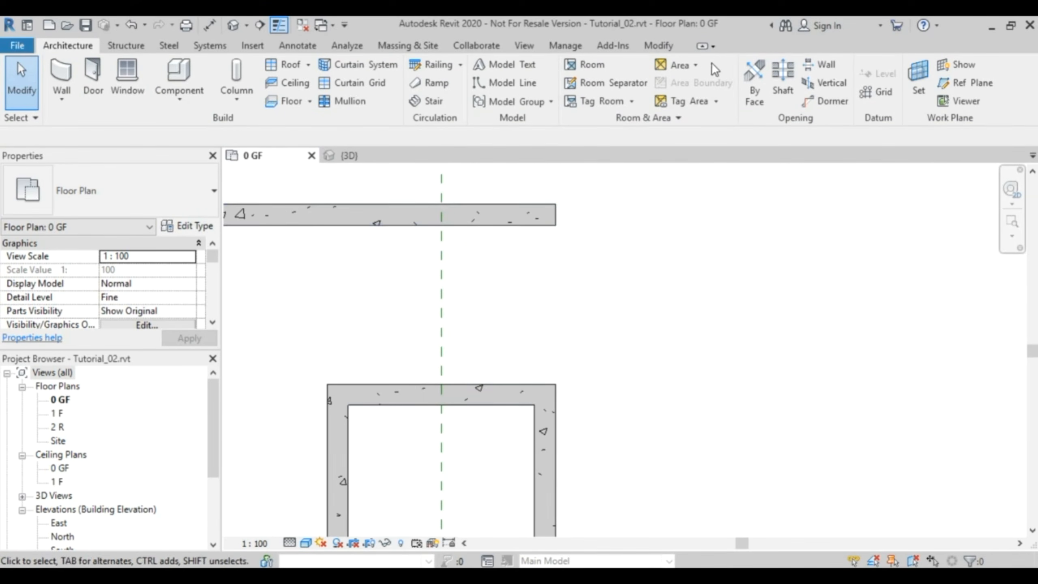
pyautogui.click(659, 45)
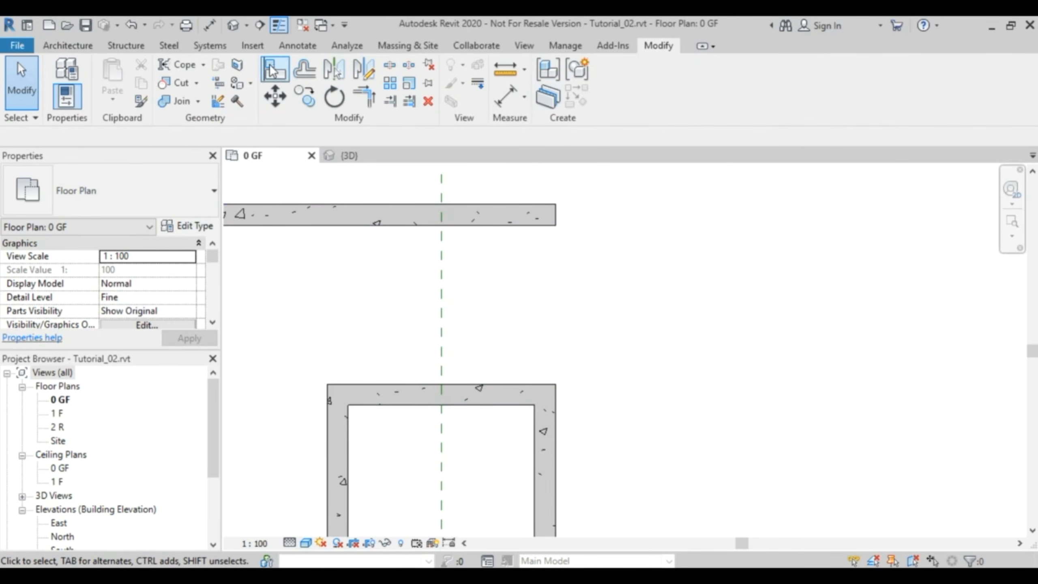
pyautogui.click(272, 69)
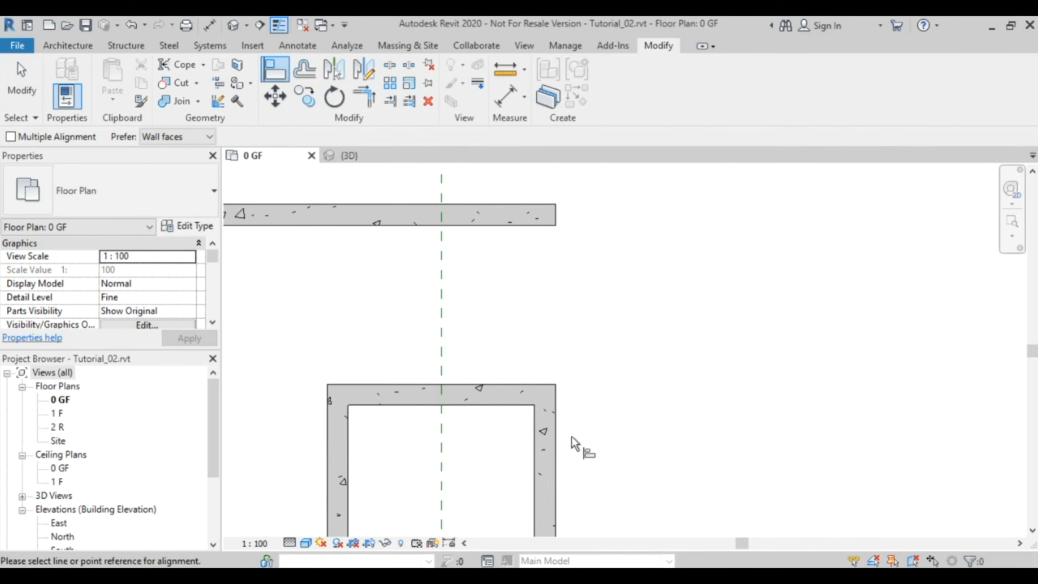
pyautogui.click(558, 445)
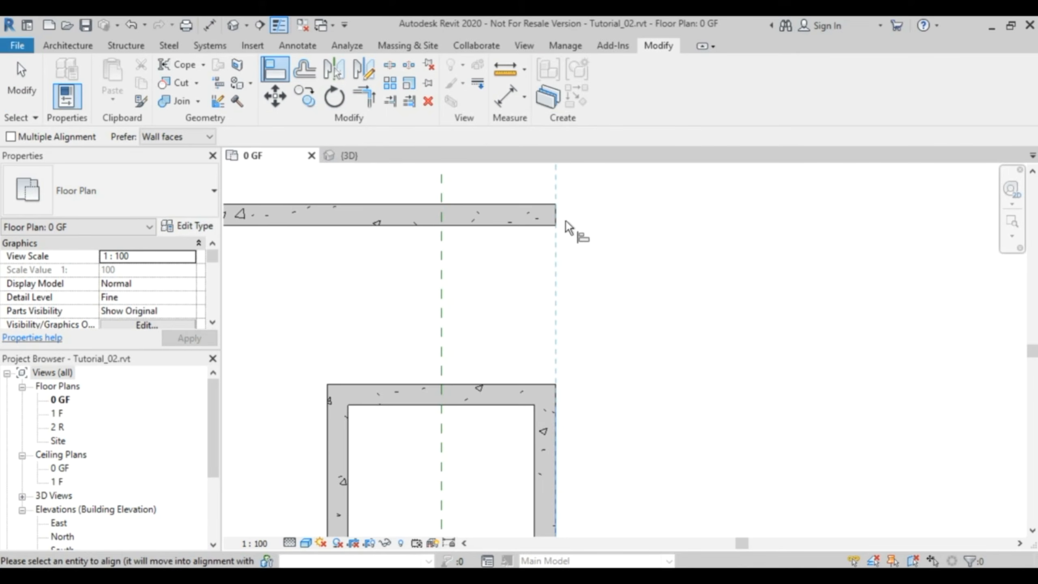
pyautogui.scroll(5, 564, 221)
pyautogui.scroll(-5, 564, 220)
pyautogui.scroll(-4, 563, 264)
pyautogui.moveTo(636, 422); pyautogui.dragTo(571, 279, button='middle')
pyautogui.scroll(5, 518, 391)
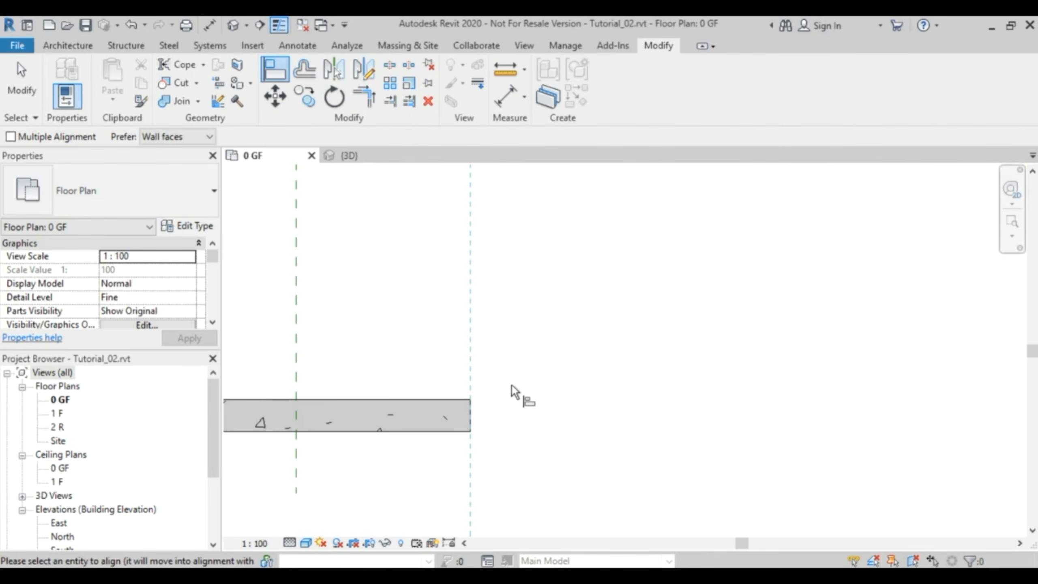
pyautogui.press('Escape')
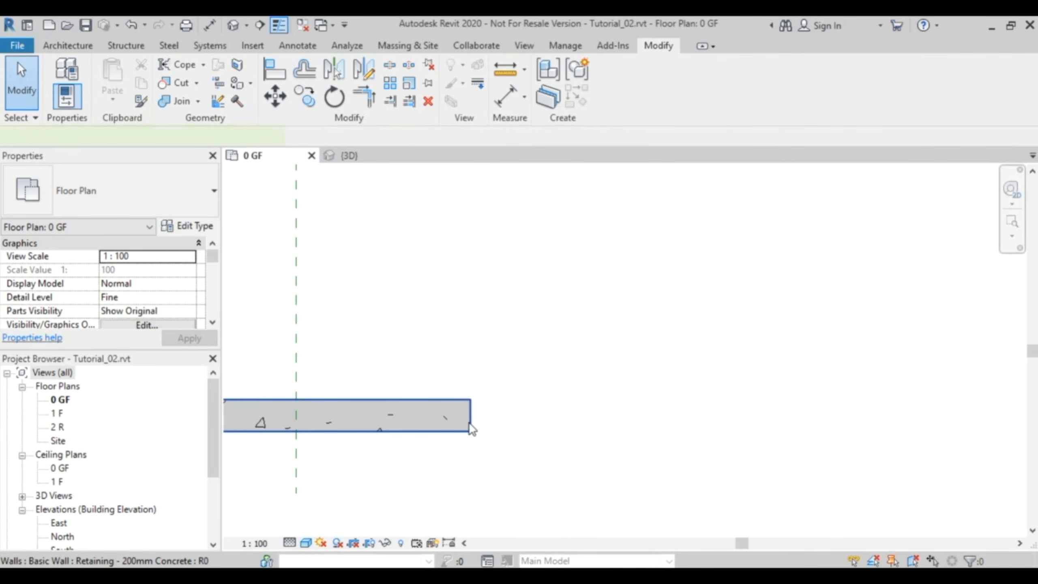
# - Shorten the lower outer concrete wall at its free end and extend the upper one past the enclosure's right-hand face
pyautogui.click(470, 410)
pyautogui.moveTo(470, 410); pyautogui.dragTo(431, 410)
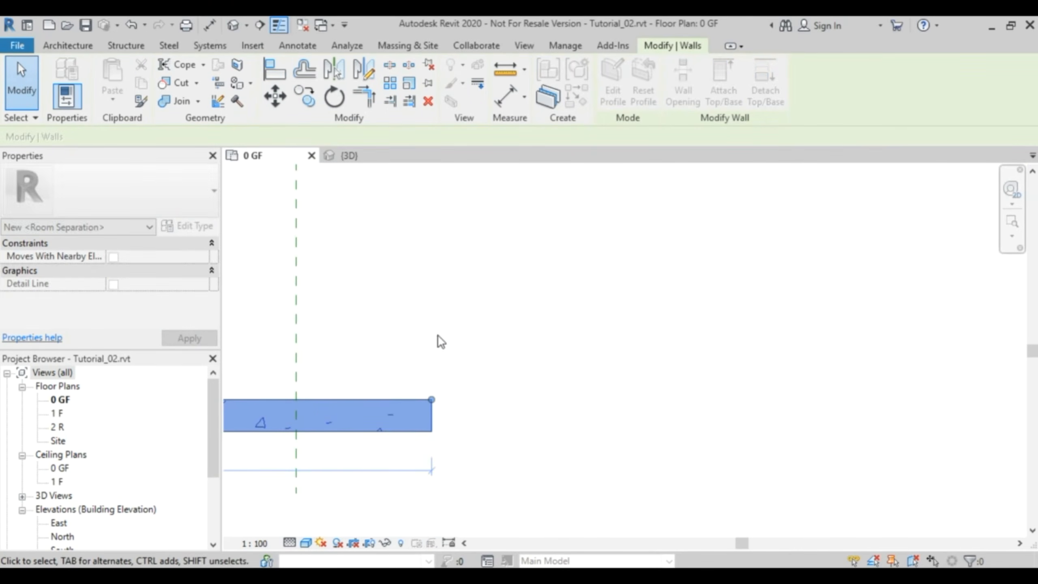
pyautogui.click(438, 335)
pyautogui.scroll(-3, 482, 260)
pyautogui.moveTo(542, 250); pyautogui.dragTo(558, 507, button='middle')
pyautogui.scroll(-3, 558, 299)
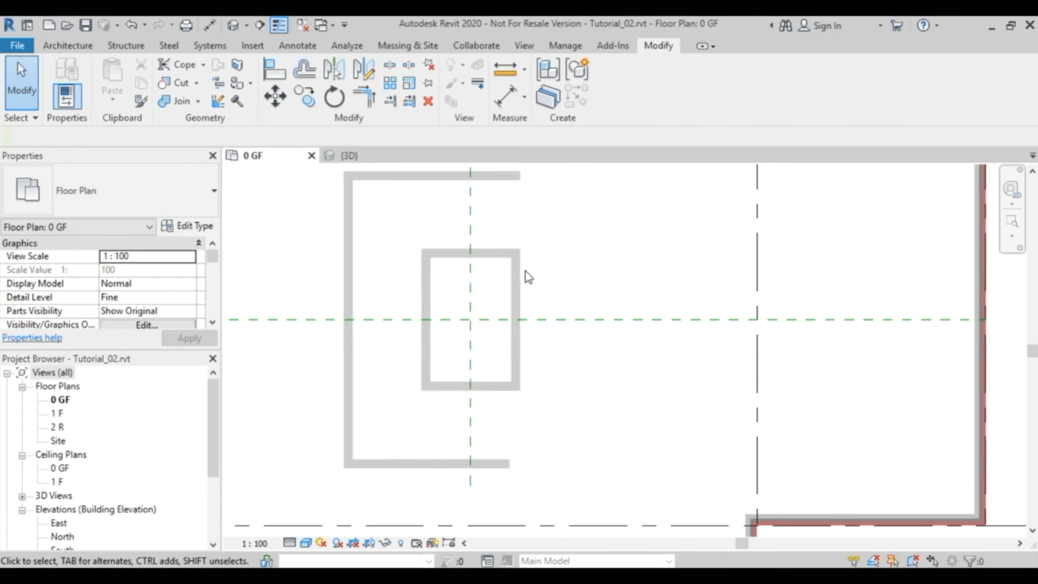
pyautogui.moveTo(528, 179); pyautogui.dragTo(548, 192)
pyautogui.click(575, 204)
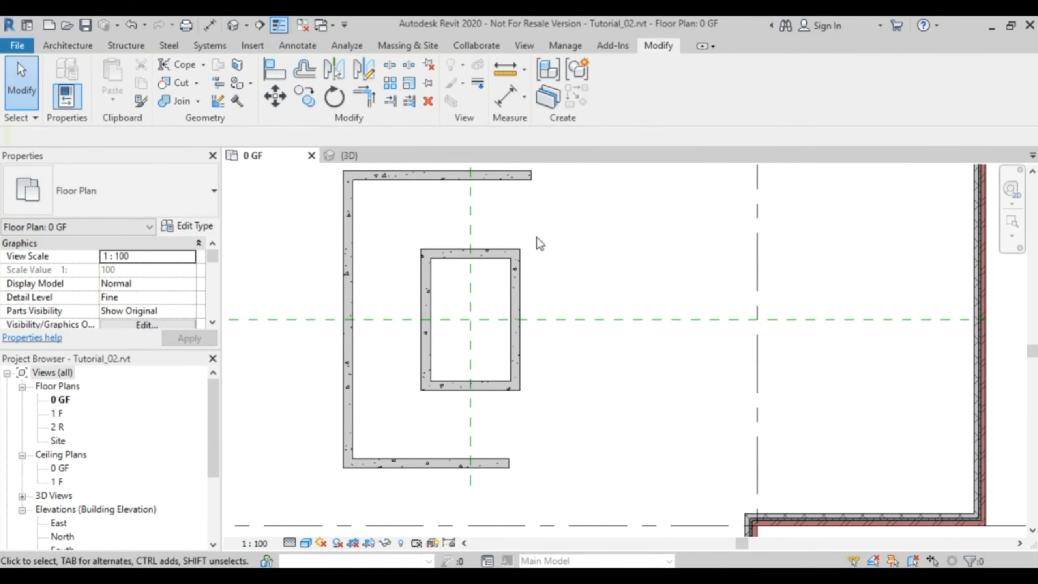
# - Align the free ends of the upper and lower outer walls with the enclosure's right-hand outer face, using Multiple Alignment
pyautogui.click(279, 74)
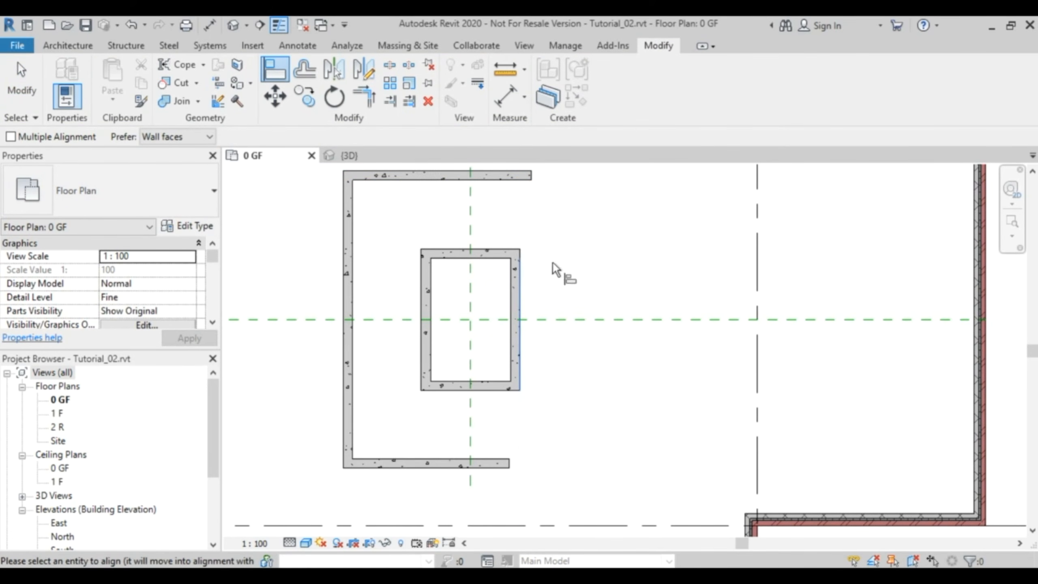
pyautogui.moveTo(550, 220); pyautogui.dragTo(537, 320, button='middle')
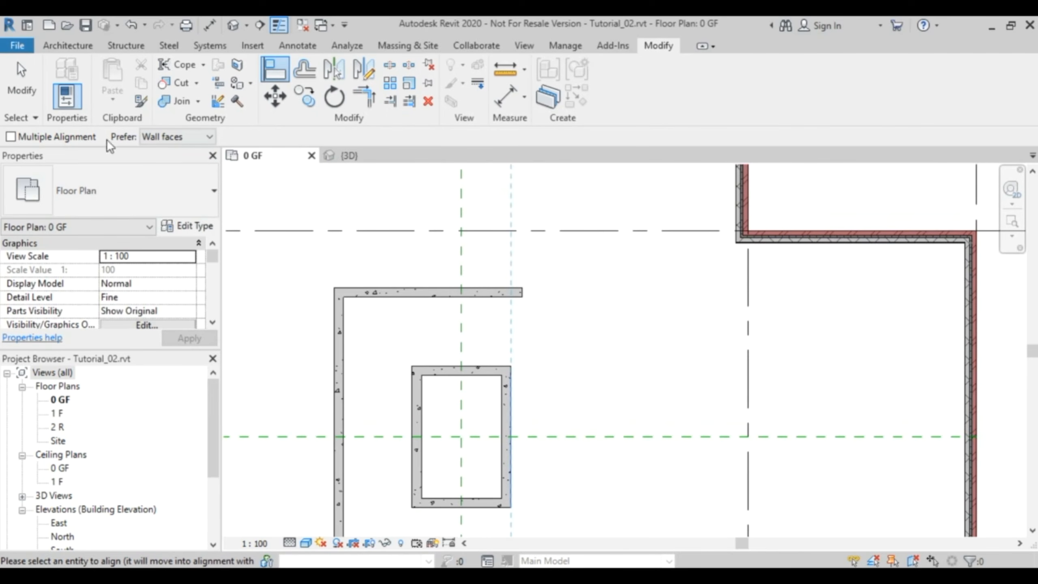
pyautogui.click(18, 139)
pyautogui.click(524, 293)
pyautogui.moveTo(576, 354); pyautogui.dragTo(566, 181, button='middle')
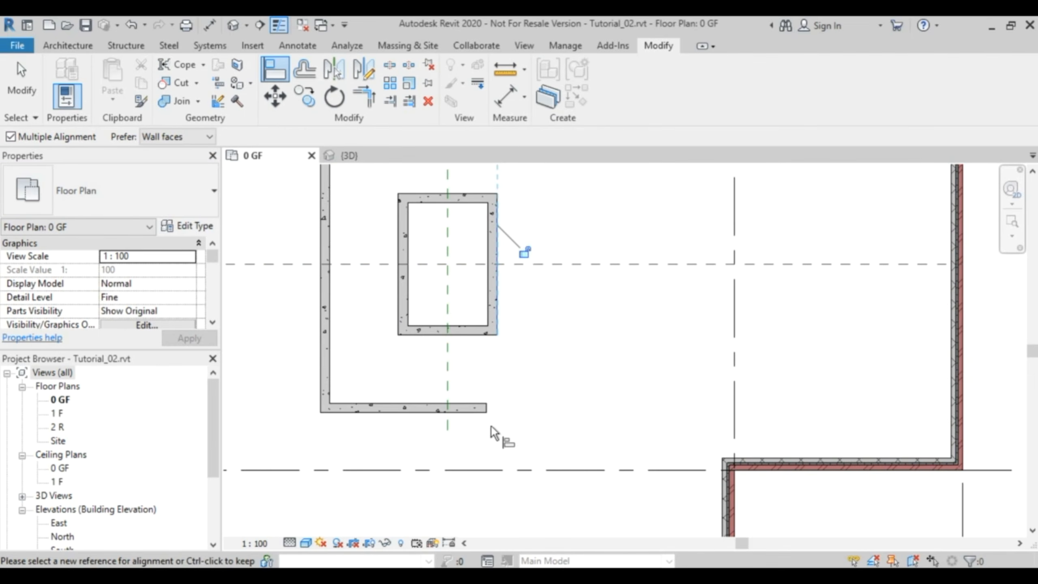
pyautogui.click(487, 408)
pyautogui.press('Escape')
pyautogui.press('Escape')
# - Examine the concrete enclosure and its surrounding walls in the 3D view, and return to the whole 0 GF plan
pyautogui.scroll(-3, 517, 263)
pyautogui.moveTo(518, 268); pyautogui.dragTo(549, 330, button='middle')
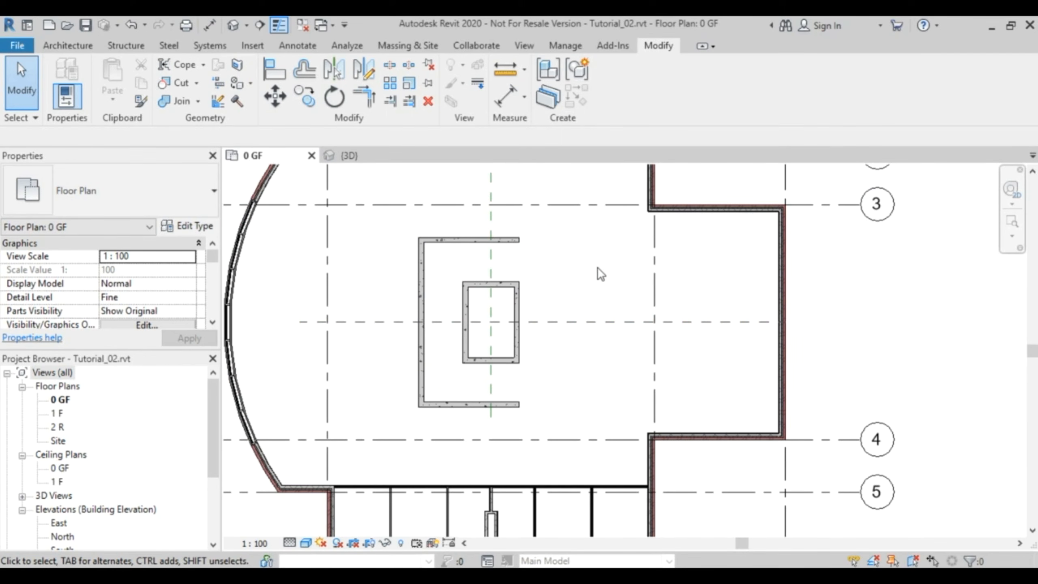
pyautogui.click(359, 159)
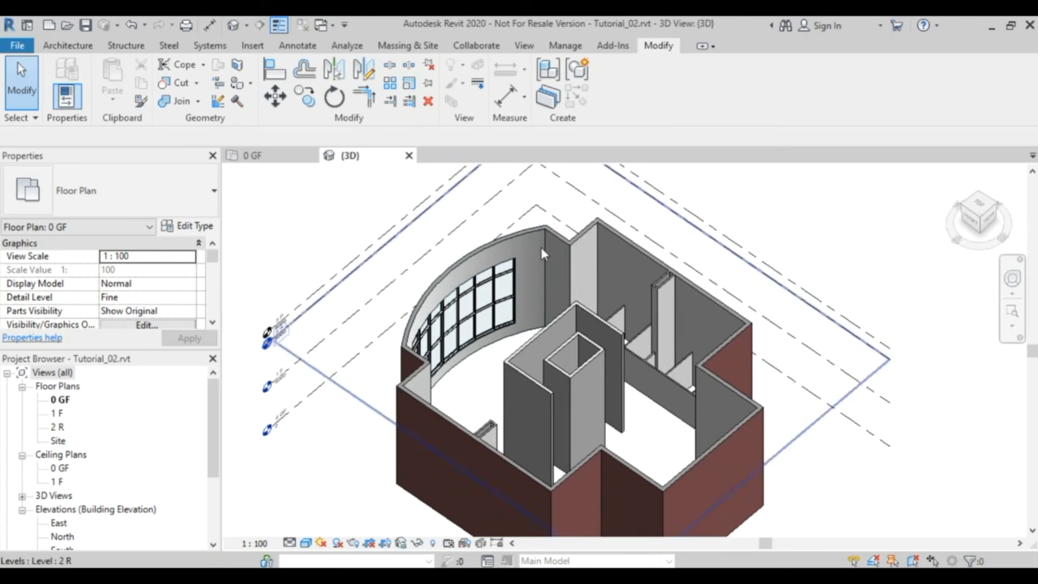
pyautogui.keyDown('shift'); pyautogui.moveTo(653, 431); pyautogui.dragTo(697, 411, button='middle'); pyautogui.keyUp('shift')
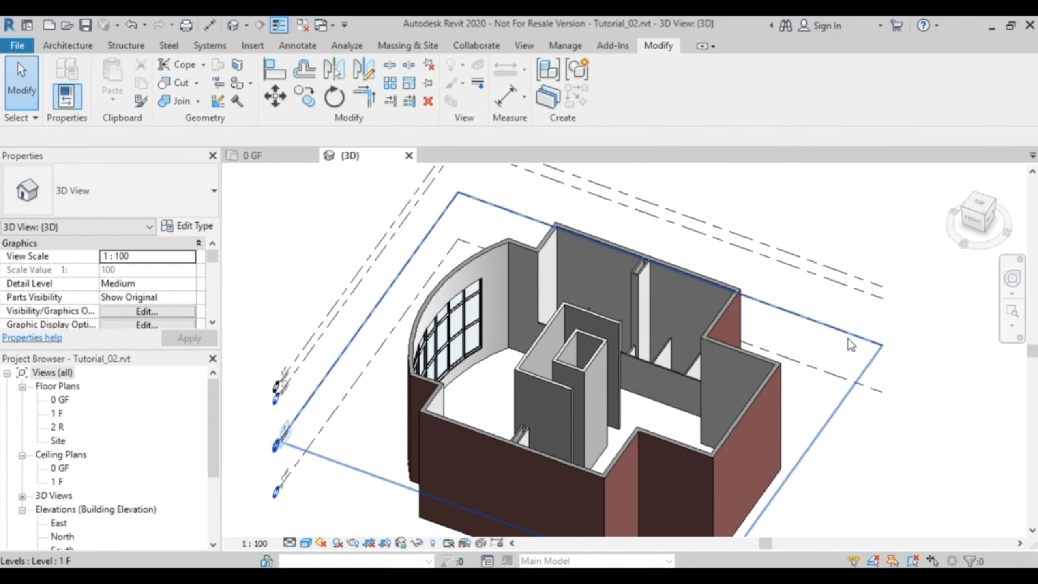
pyautogui.click(268, 159)
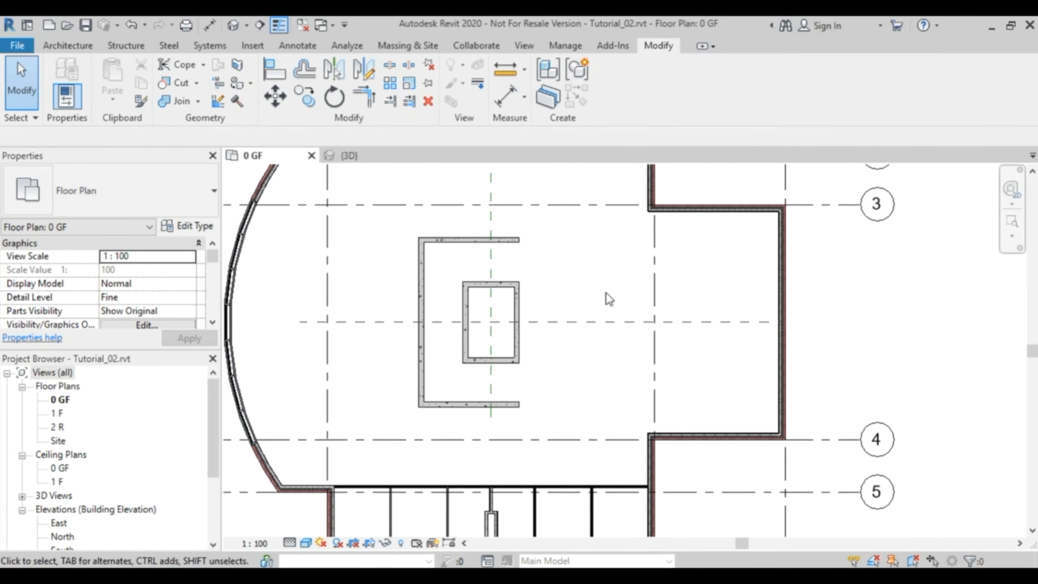
pyautogui.scroll(-5, 612, 283)
pyautogui.moveTo(620, 301); pyautogui.dragTo(616, 349, button='middle')
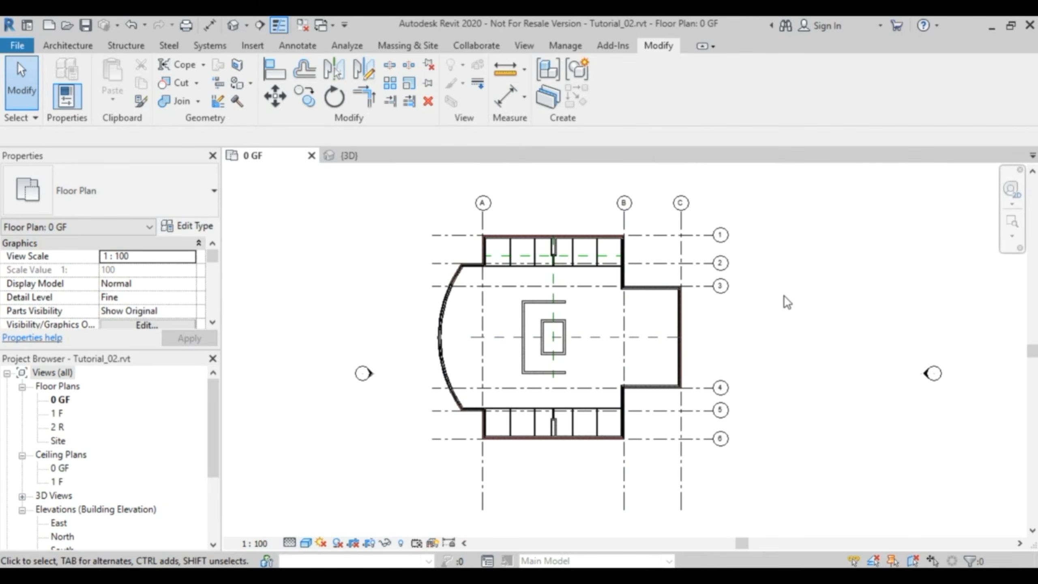